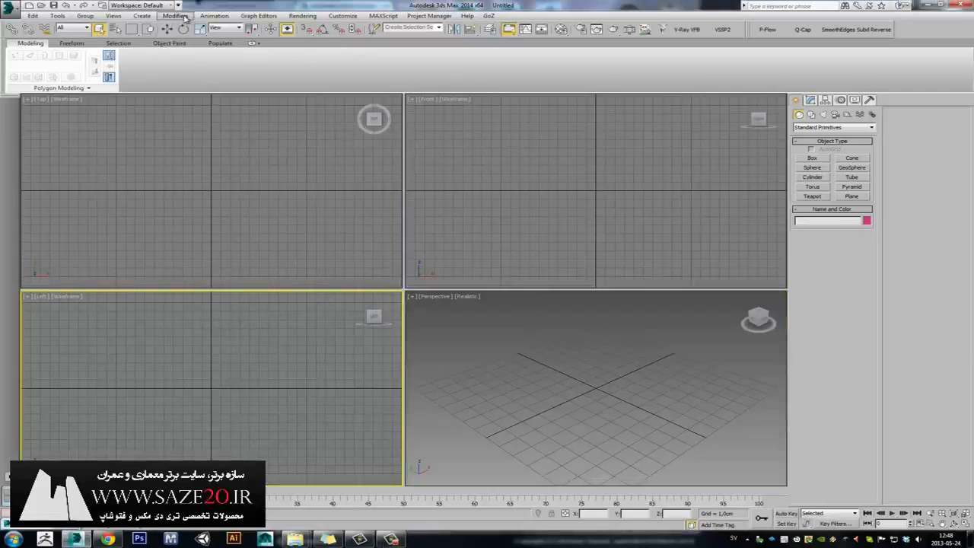
Open Configure Viewport Background for the Left viewport and choose Use Files as the source.
left_click(113, 16)
left_click(96, 350)
left_click(112, 16)
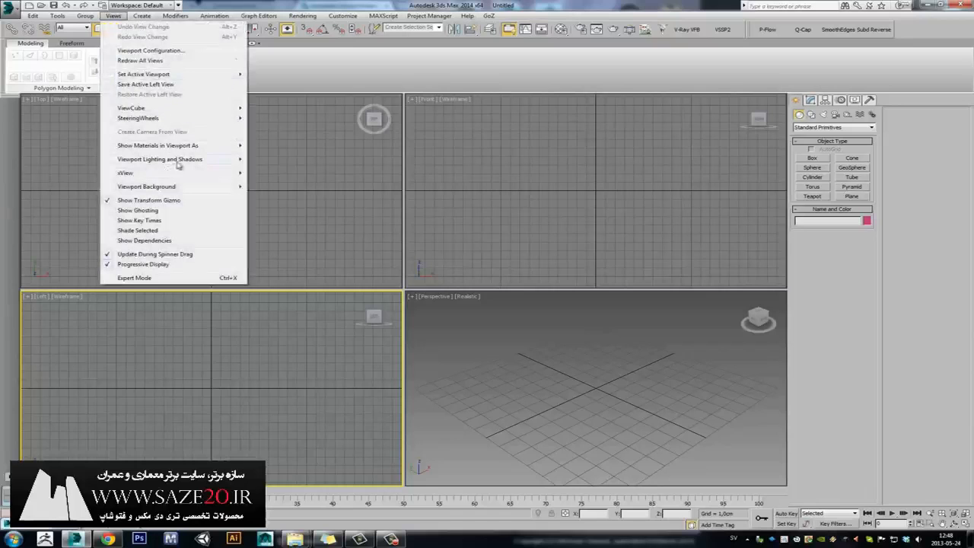
mouse_move(188, 190)
left_click(312, 234)
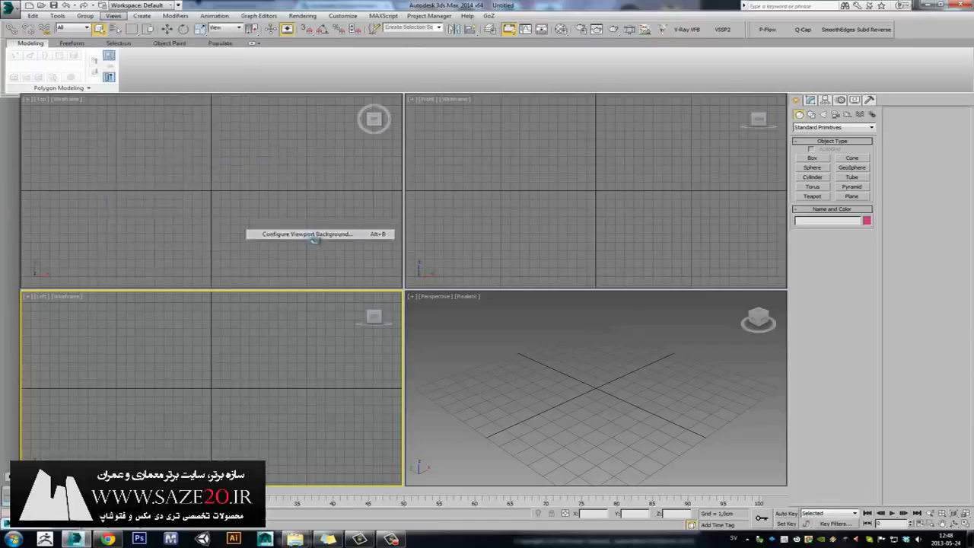
left_click(387, 226)
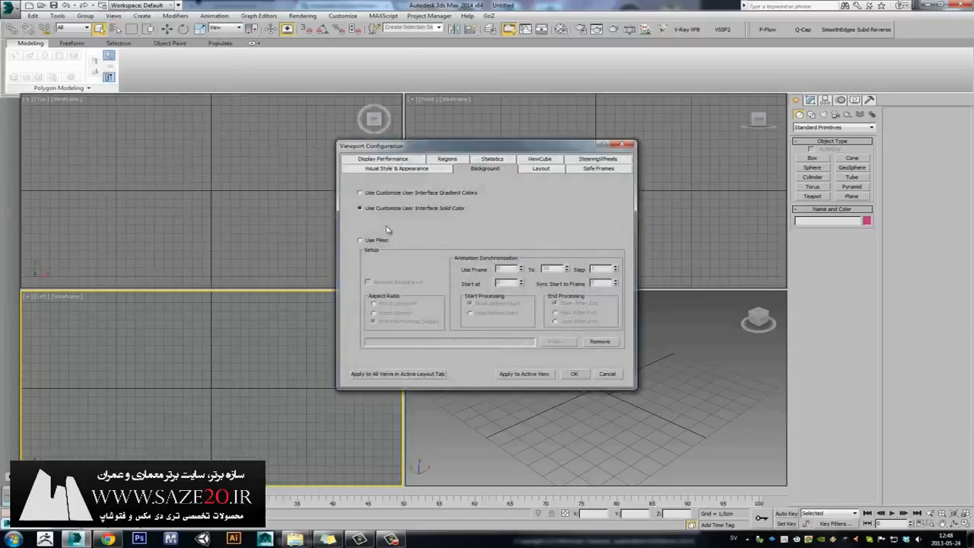
left_click(376, 242)
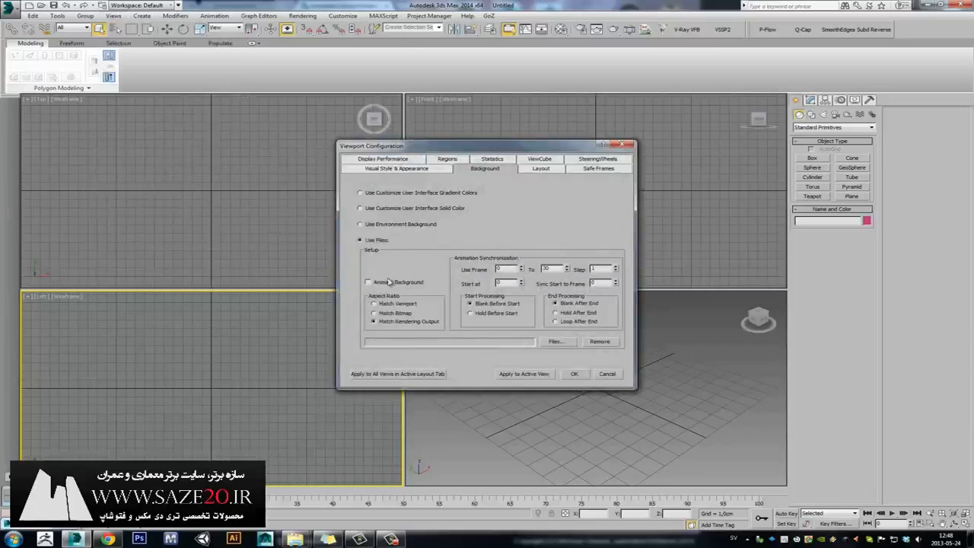
Load the first knife image from Desktop > Helmet > Knife, set Match Bitmap, and apply.
left_click(568, 342)
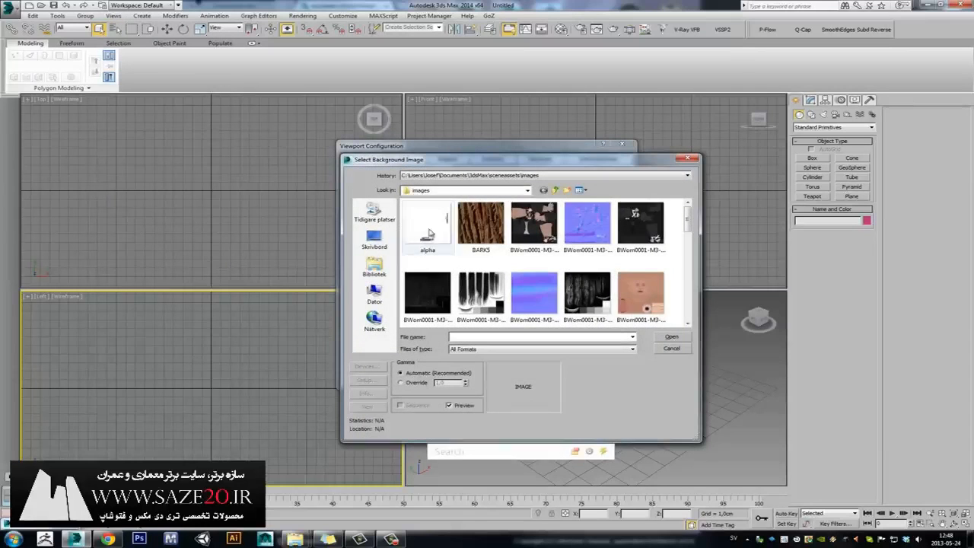
left_click(374, 239)
double_click(543, 257)
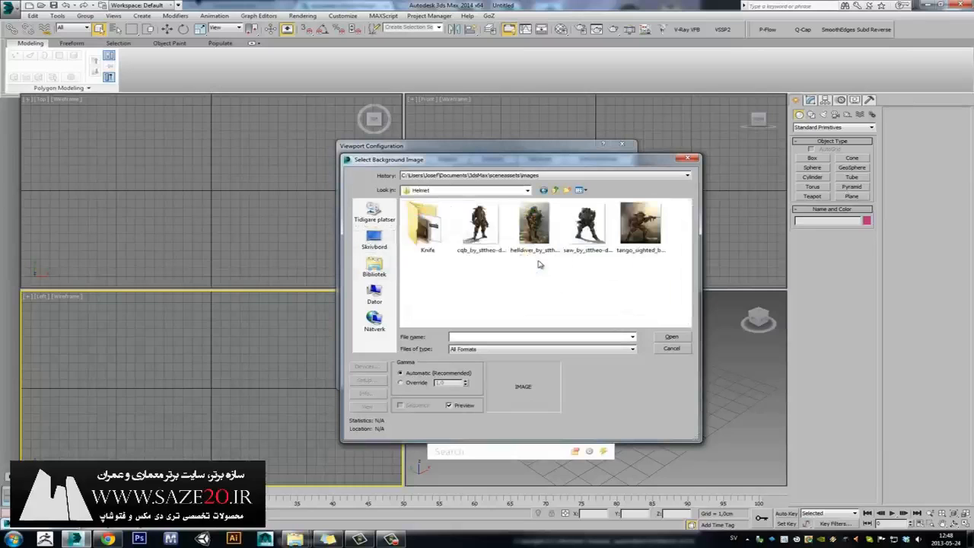
double_click(428, 228)
left_click(429, 230)
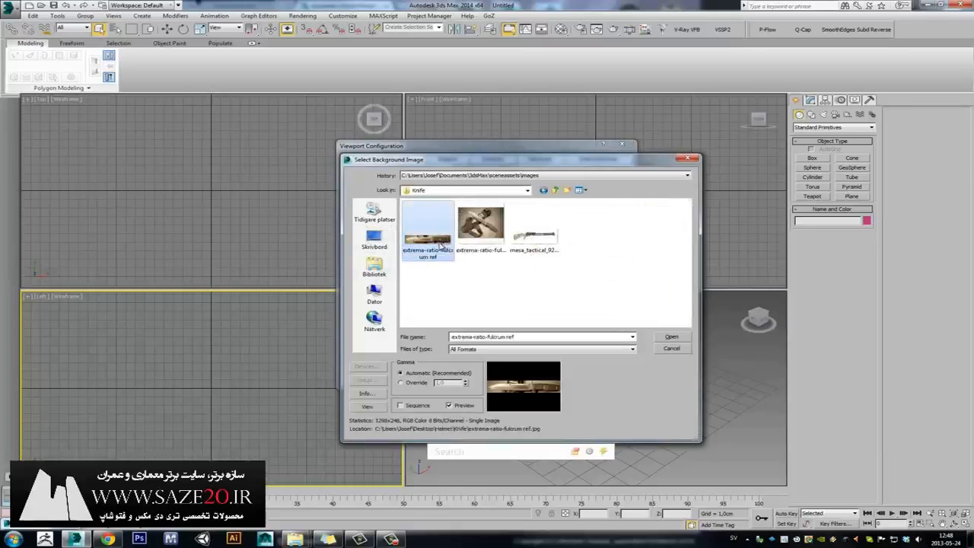
left_click(672, 337)
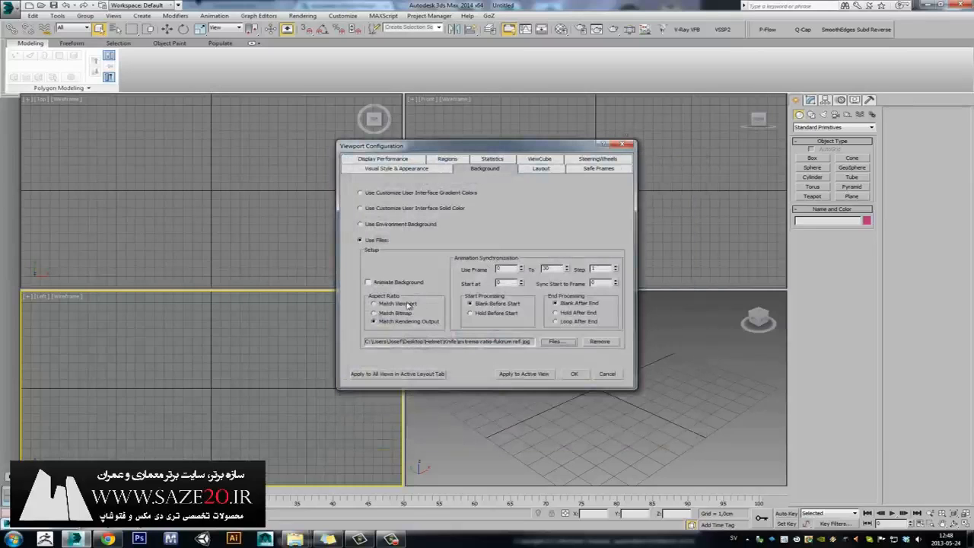
left_click(387, 314)
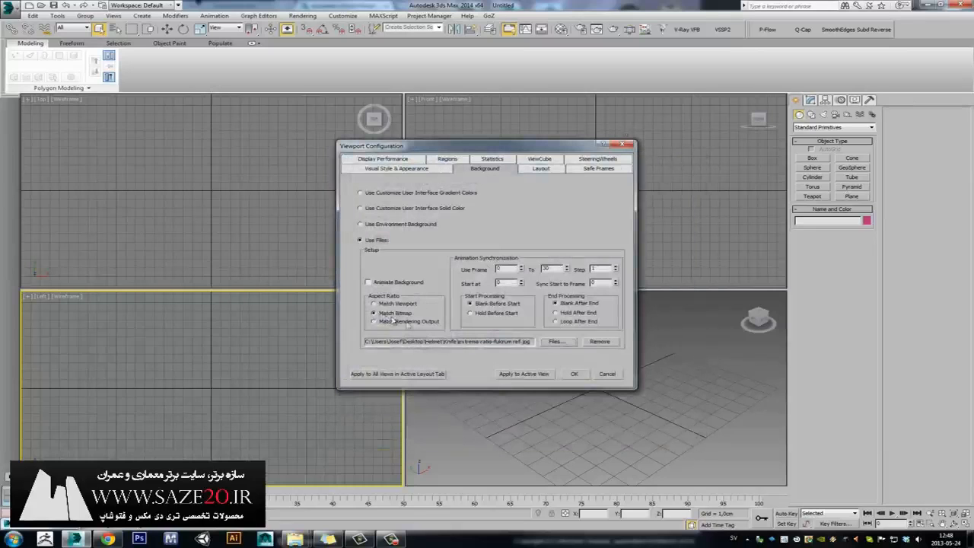
left_click(574, 374)
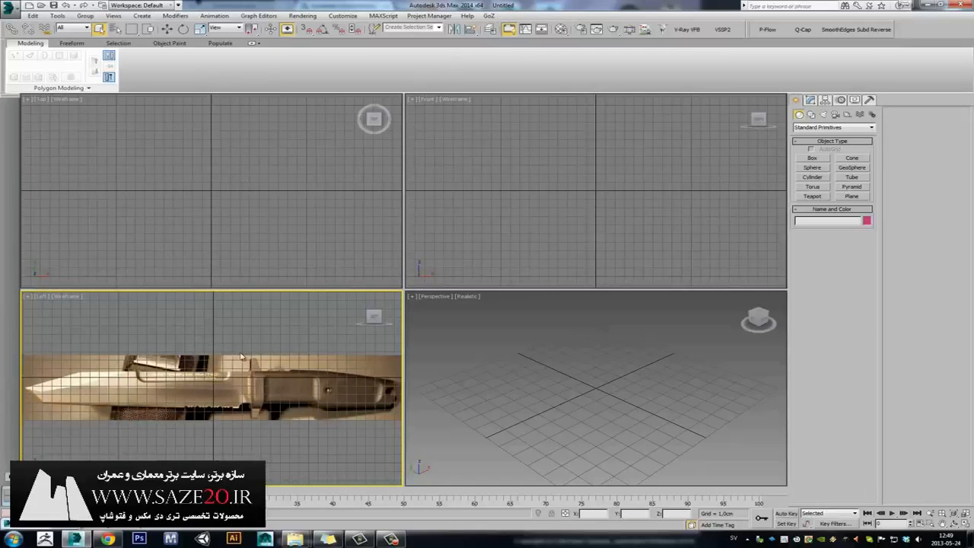
Make the Perspective viewport active and turn on 2D Pan Zoom Mode from its [+] menu.
mouse_move(236, 364)
middle_mouse_down()
mouse_move(262, 351)
mouse_move(245, 349)
mouse_move(254, 342)
mouse_move(254, 350)
mouse_move(211, 352)
mouse_move(217, 369)
middle_mouse_up()
left_click(437, 321)
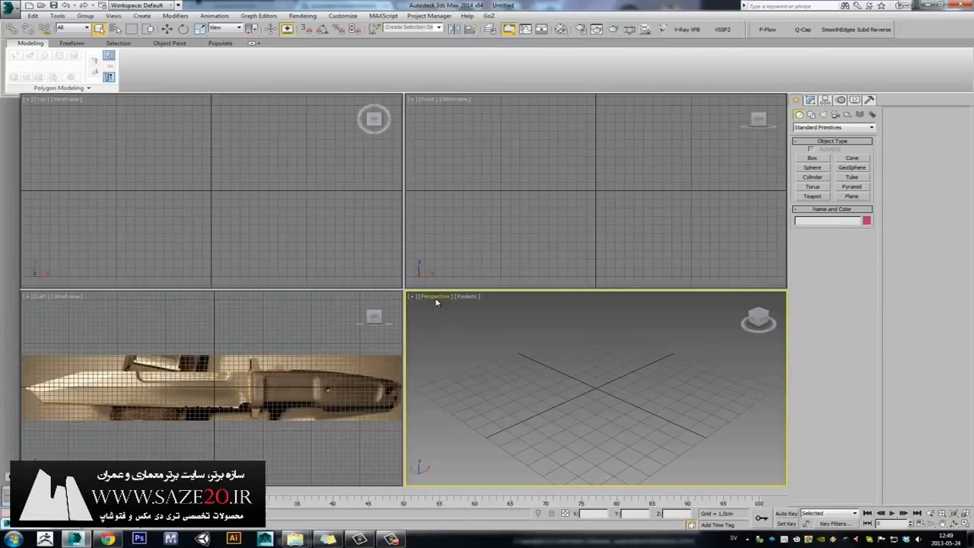
left_click(411, 299)
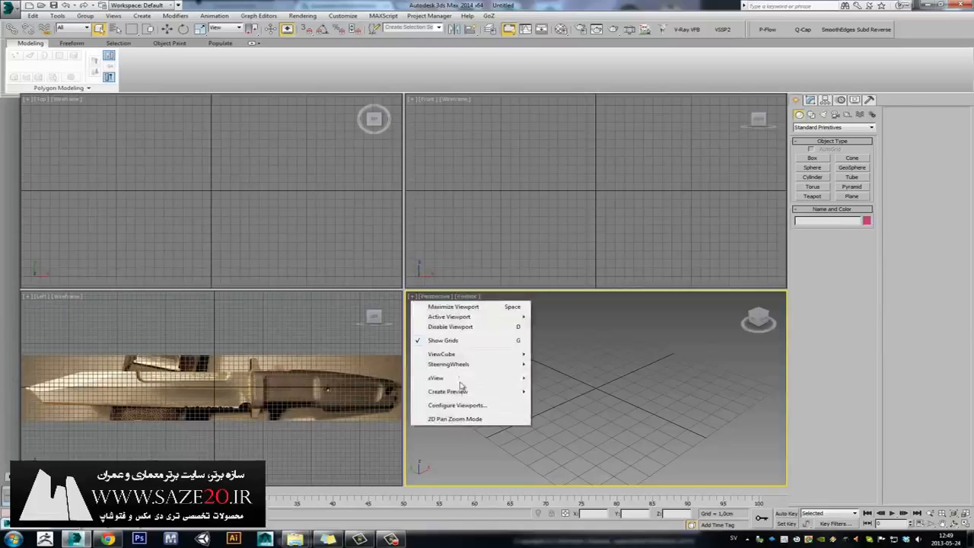
left_click(447, 419)
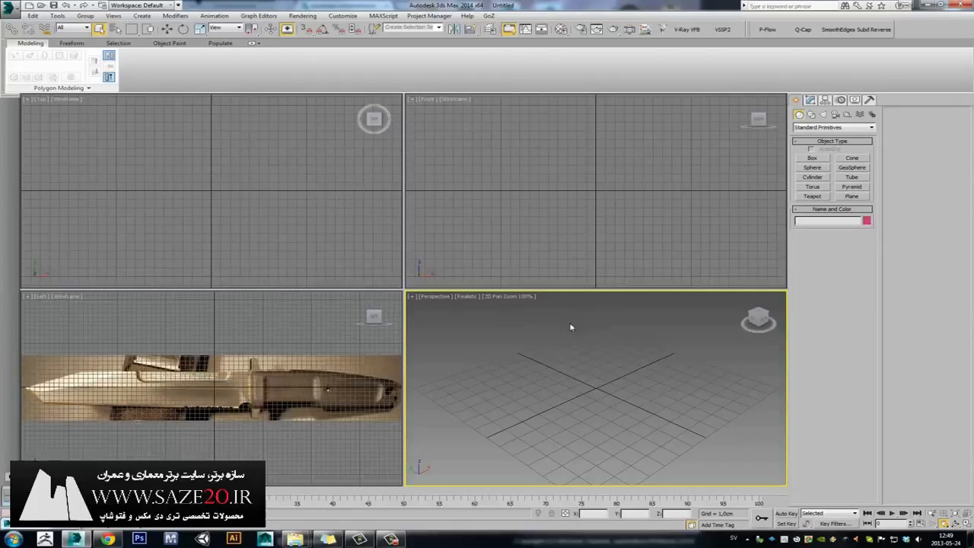
key("alt")
Play the 2D Pan and Zoom video in Chrome, pause it at 0:25, and return to 3ds Max.
left_click(108, 538)
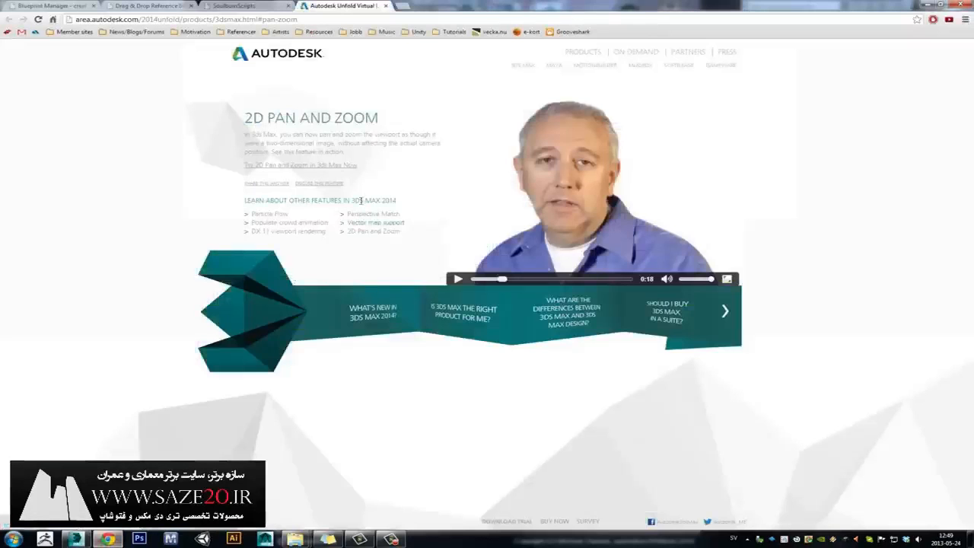
left_click_drag(244, 118, 274, 118)
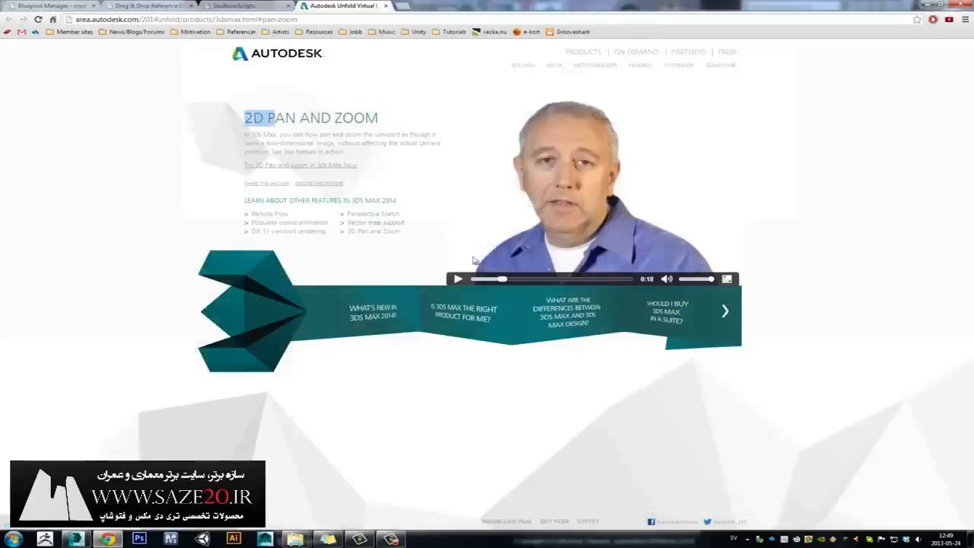
left_click(456, 282)
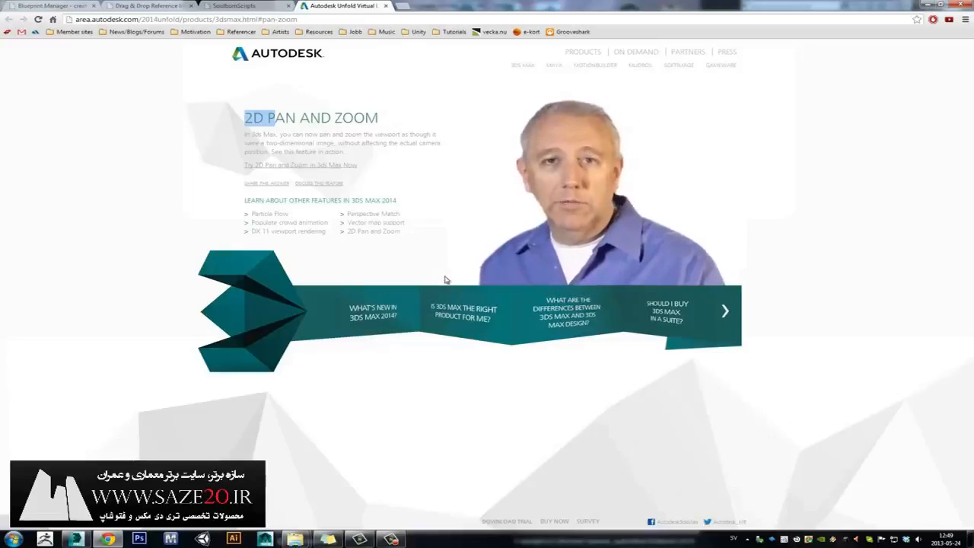
mouse_move(451, 280)
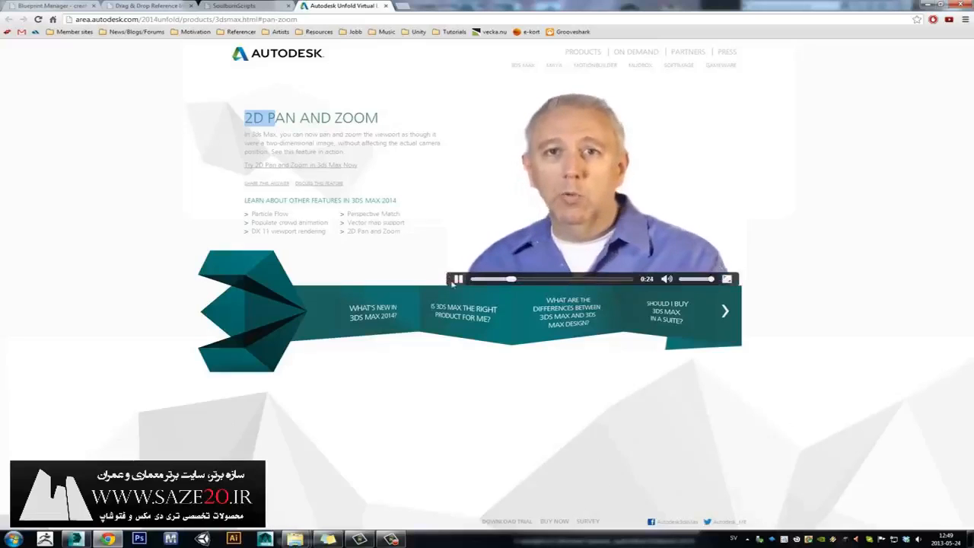
left_click(457, 279)
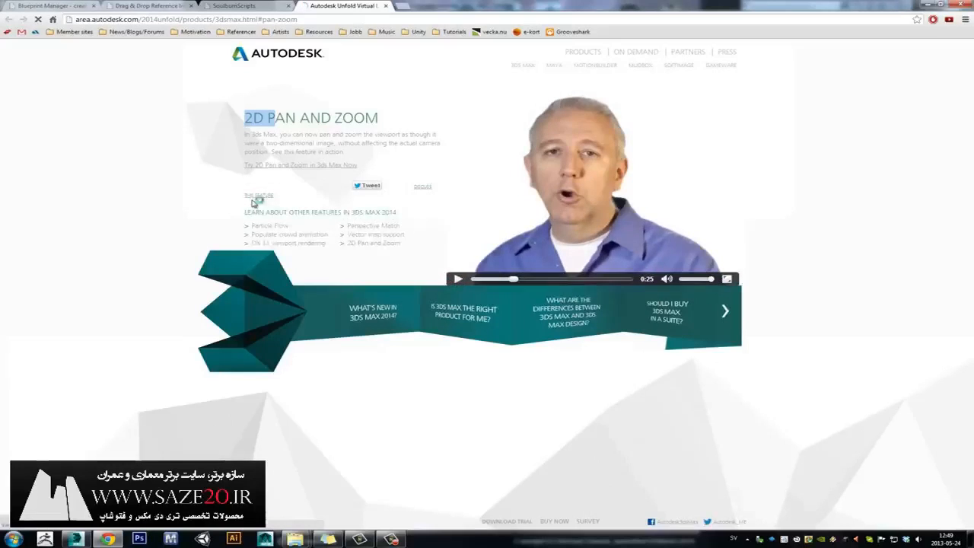
key("alt+Tab")
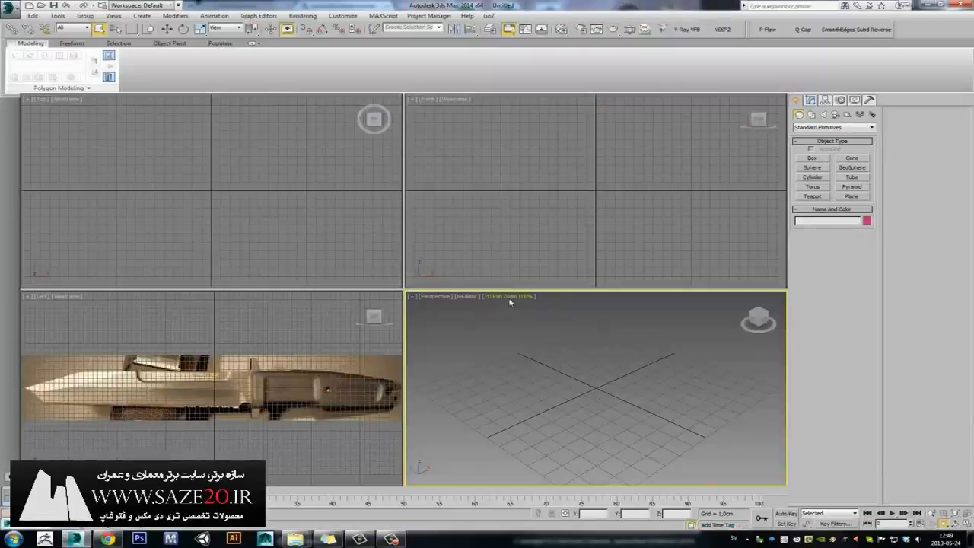
Set the Perspective viewport background to Custom Image File.
left_click(414, 298)
left_click(609, 370)
left_click(113, 16)
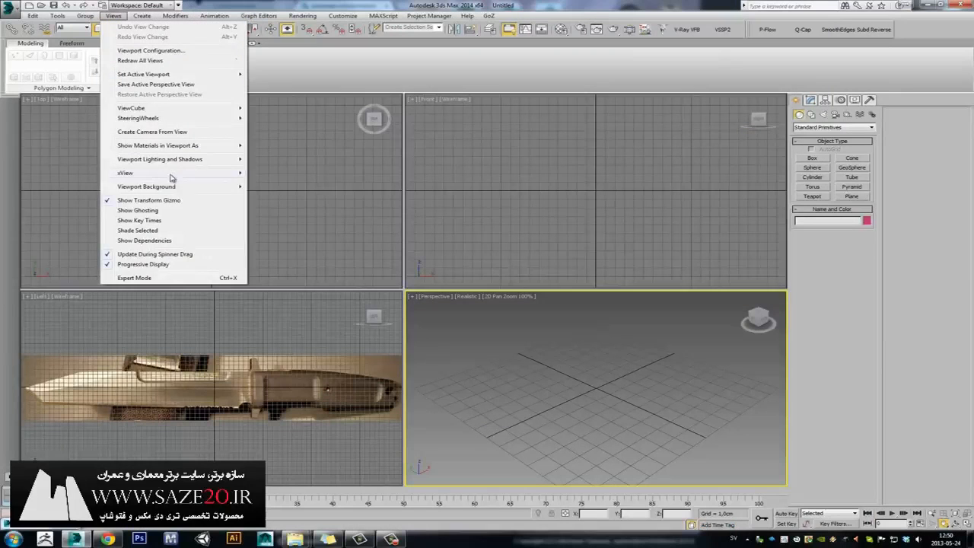
mouse_move(185, 193)
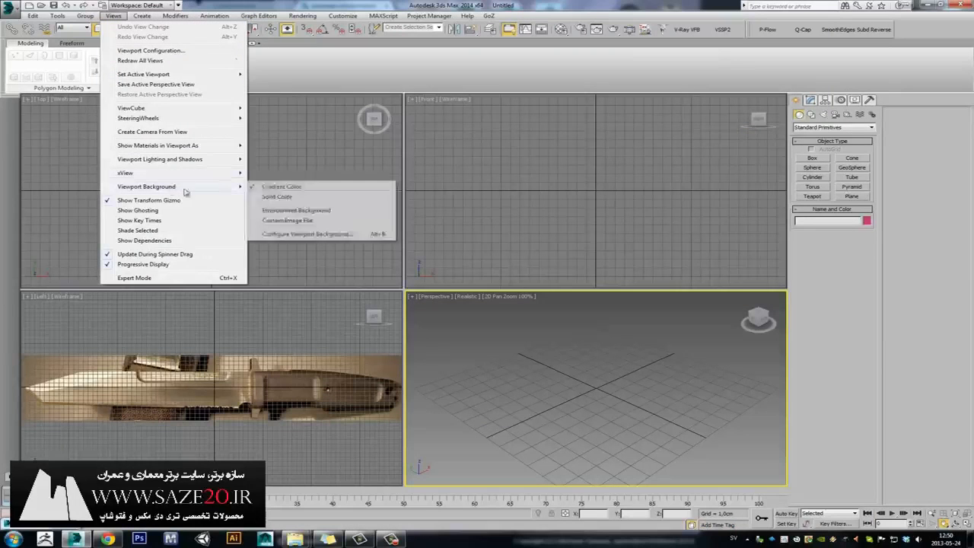
left_click(324, 225)
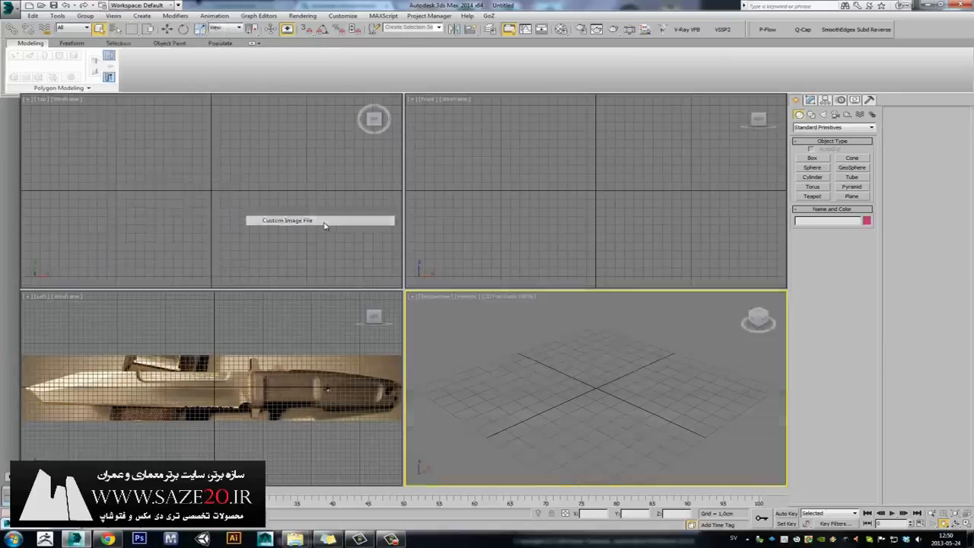
Load the extrema-ratio-fulcrum ref image from Desktop > Helmet > Knife as the Perspective background.
left_click(107, 17)
mouse_move(207, 191)
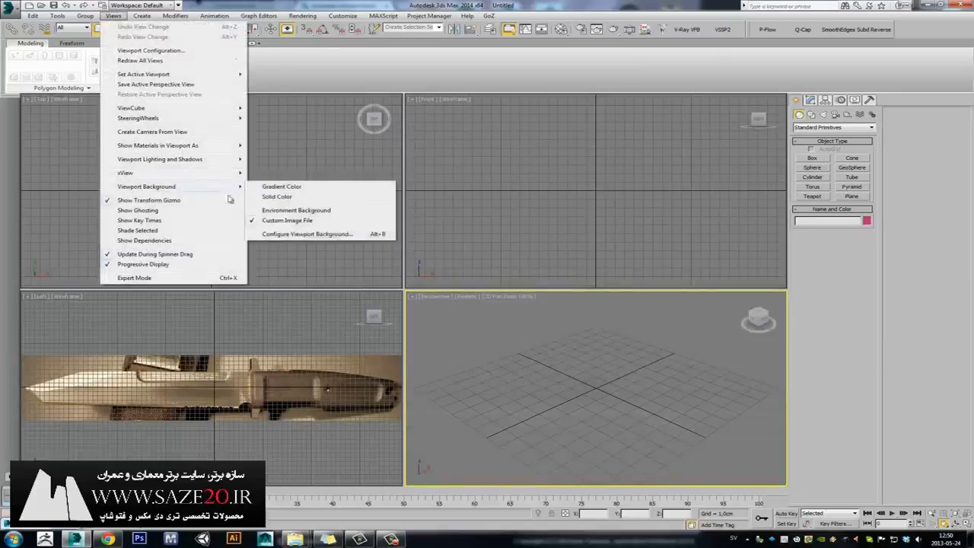
left_click(309, 233)
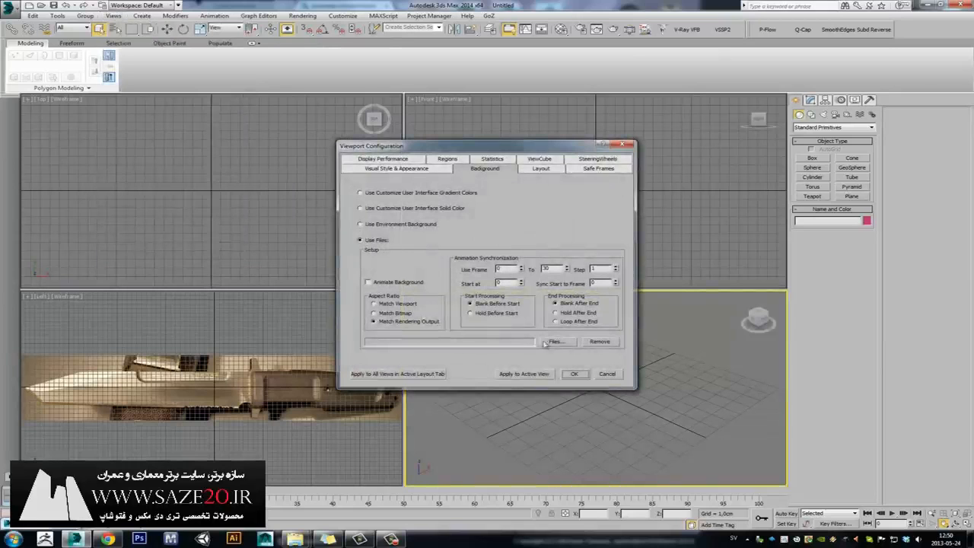
left_click(554, 342)
left_click(374, 239)
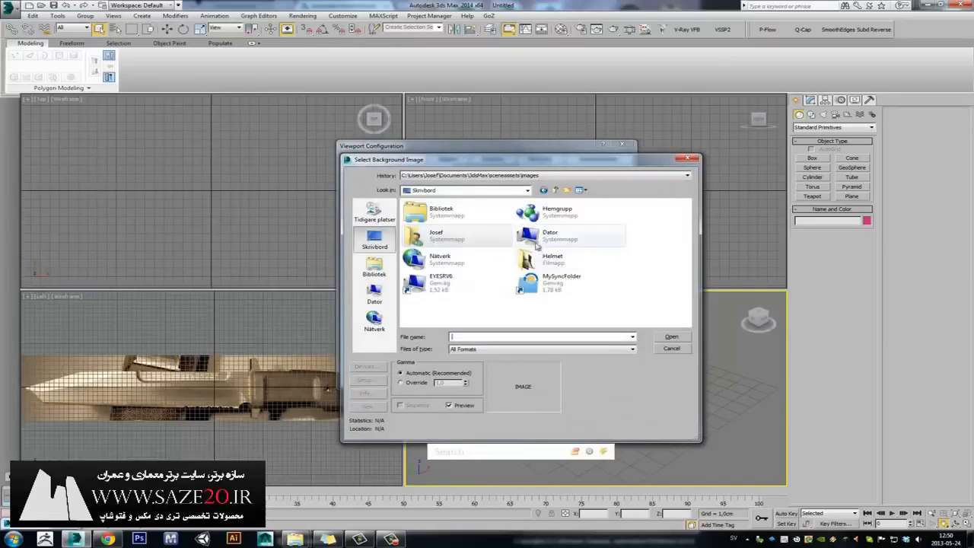
double_click(535, 255)
double_click(428, 229)
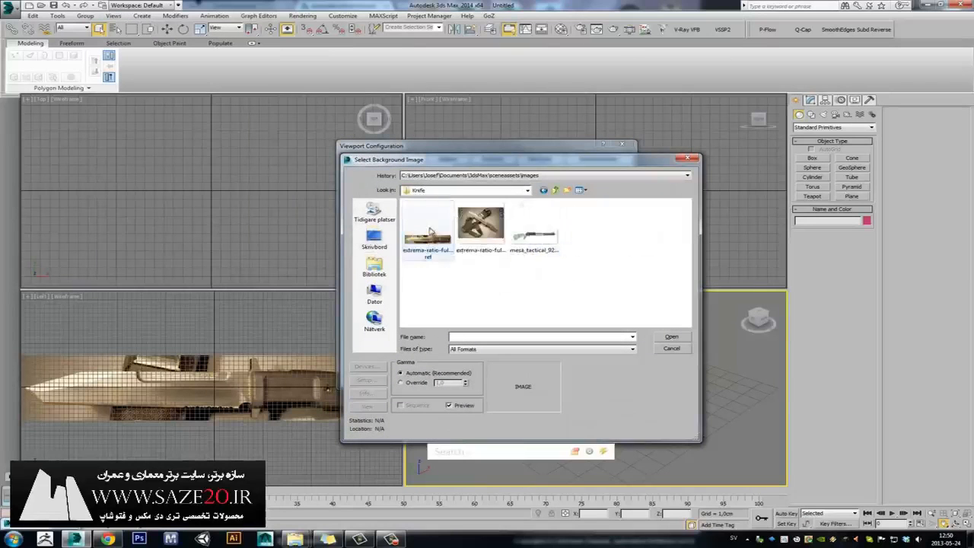
double_click(428, 230)
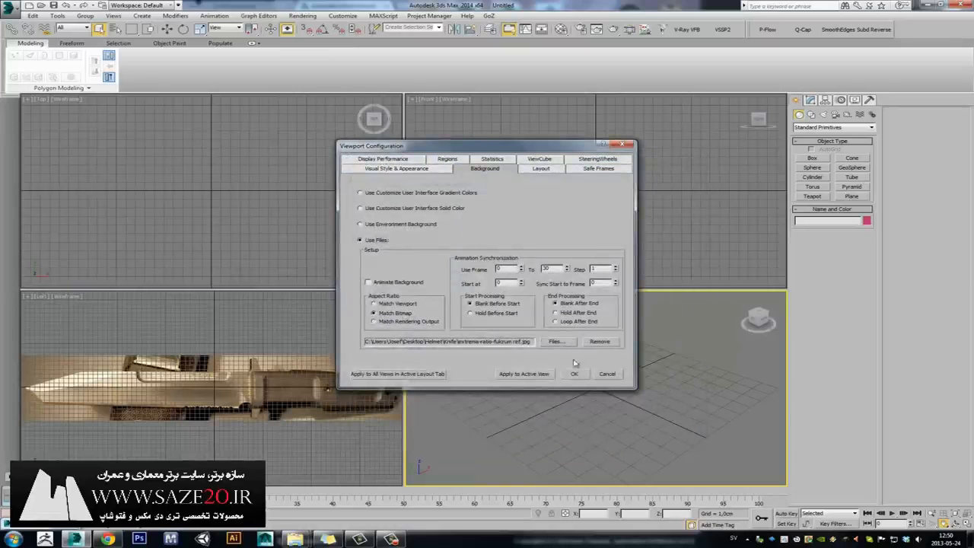
left_click(574, 374)
scroll(582, 350, "down", 3)
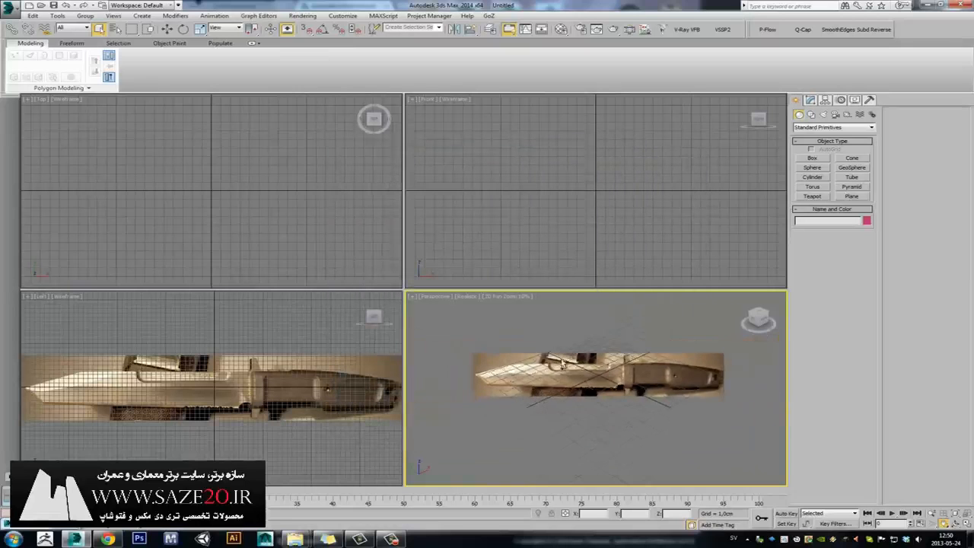
Pan and zoom the Perspective view to frame the knife reference straight on.
scroll(573, 370, "up", 3)
middle_click_drag(601, 369, 613, 341)
scroll(609, 367, "down", 1)
scroll(609, 368, "up", 2)
scroll(584, 350, "down", 2)
scroll(584, 349, "up", 2)
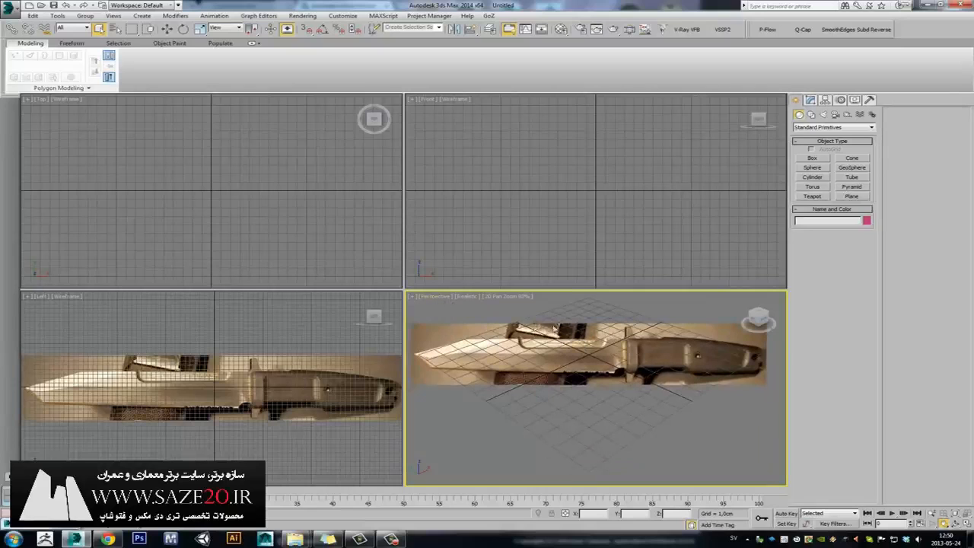
mouse_move(552, 329)
middle_mouse_down()
mouse_move(549, 337)
mouse_move(563, 343)
mouse_move(544, 318)
middle_mouse_up()
scroll(562, 342, "down", 2)
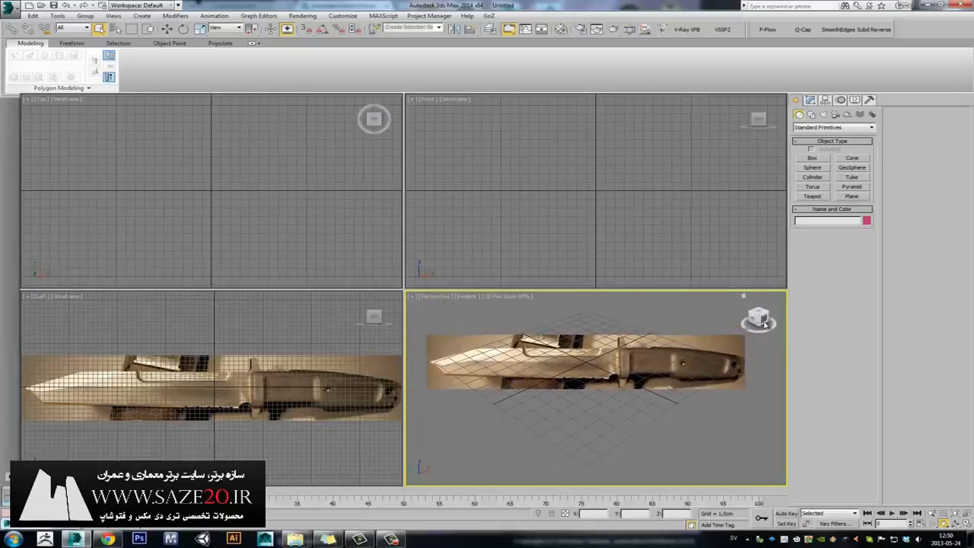
left_click(763, 322)
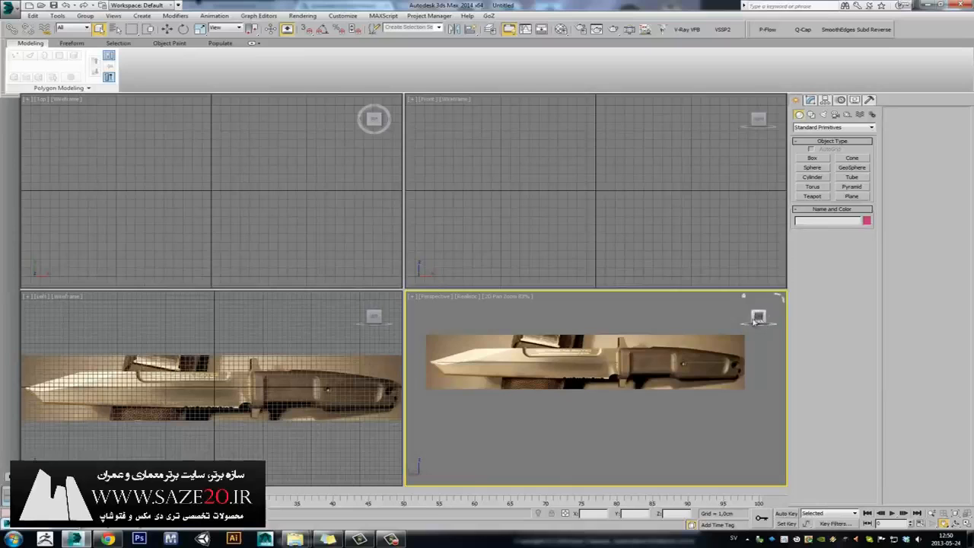
middle_click_drag(429, 360, 444, 375)
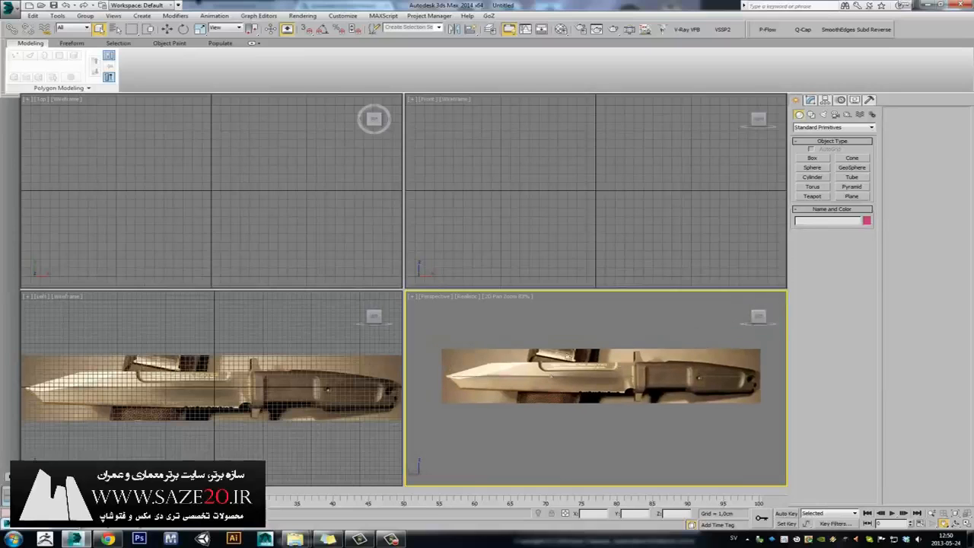
Pick the Plane primitive with Width Segs reset to 1 and frame the full knife photo.
left_click(851, 196)
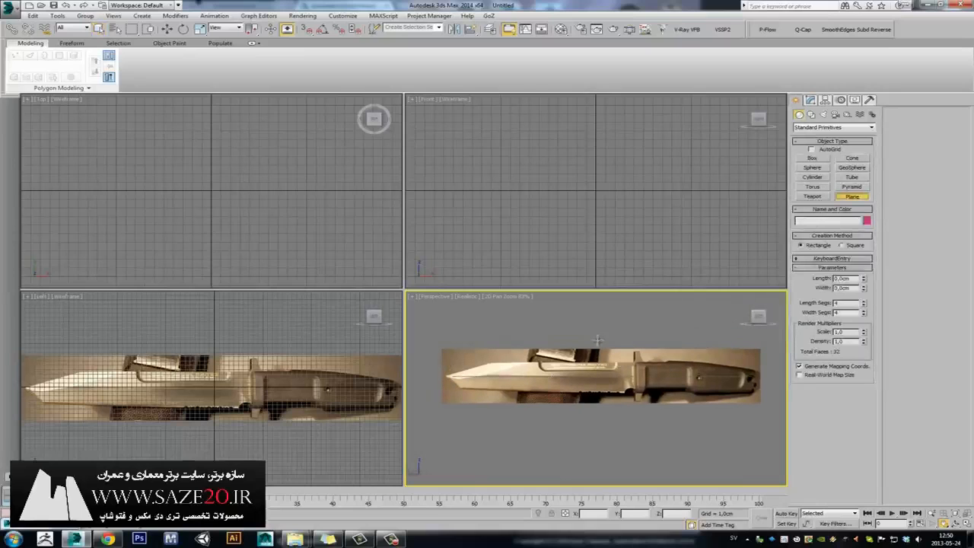
mouse_move(560, 343)
middle_mouse_down()
mouse_move(569, 325)
mouse_move(563, 344)
middle_mouse_up()
right_click(864, 313)
scroll(562, 345, "up", 4)
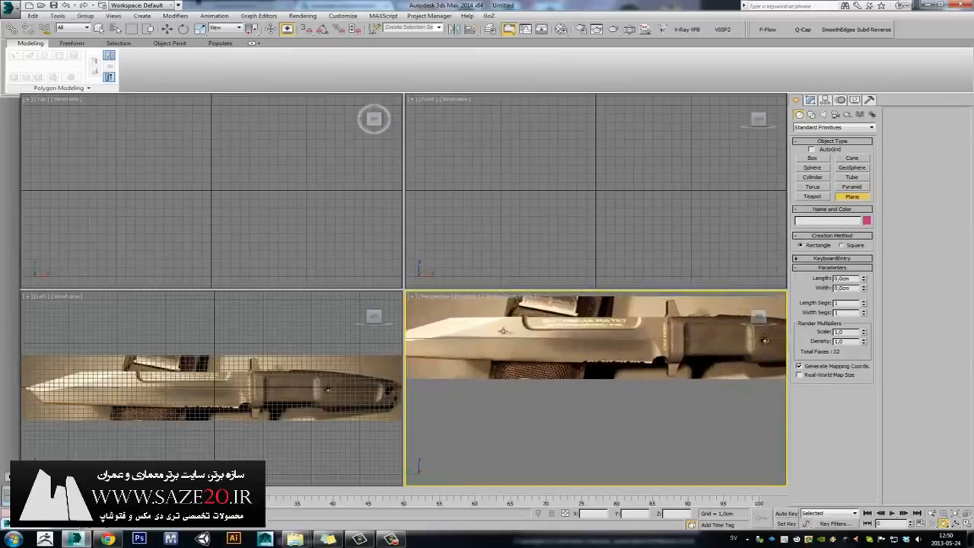
key("alt+w")
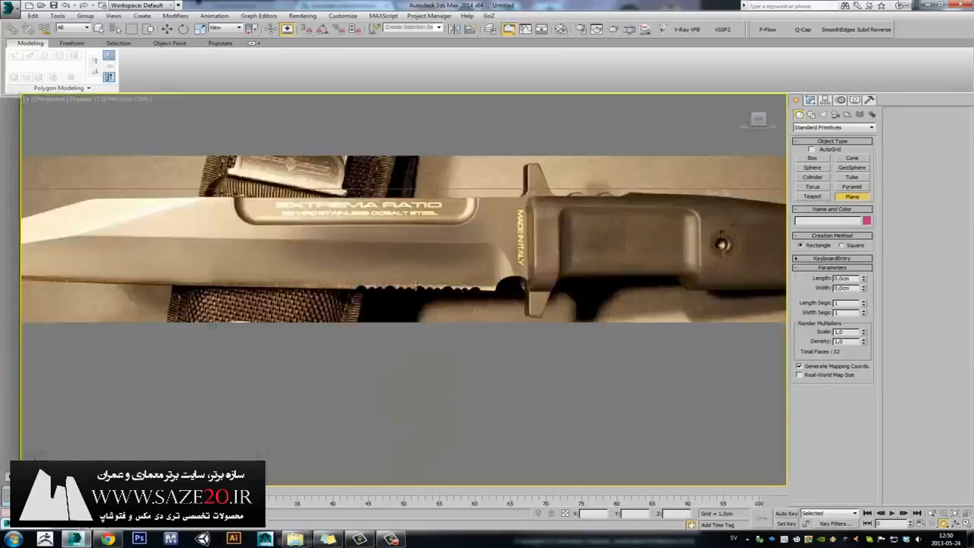
key("alt+w")
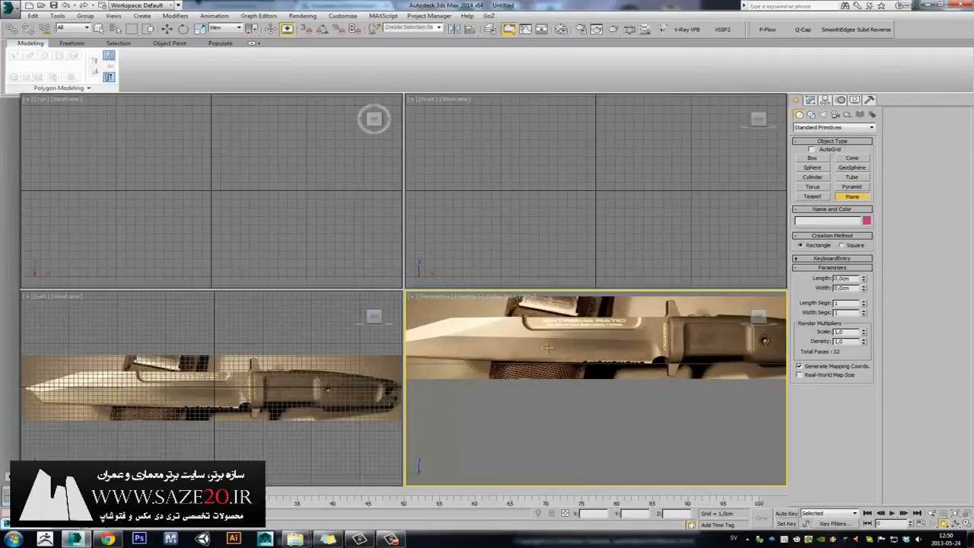
scroll(563, 319, "down", 4)
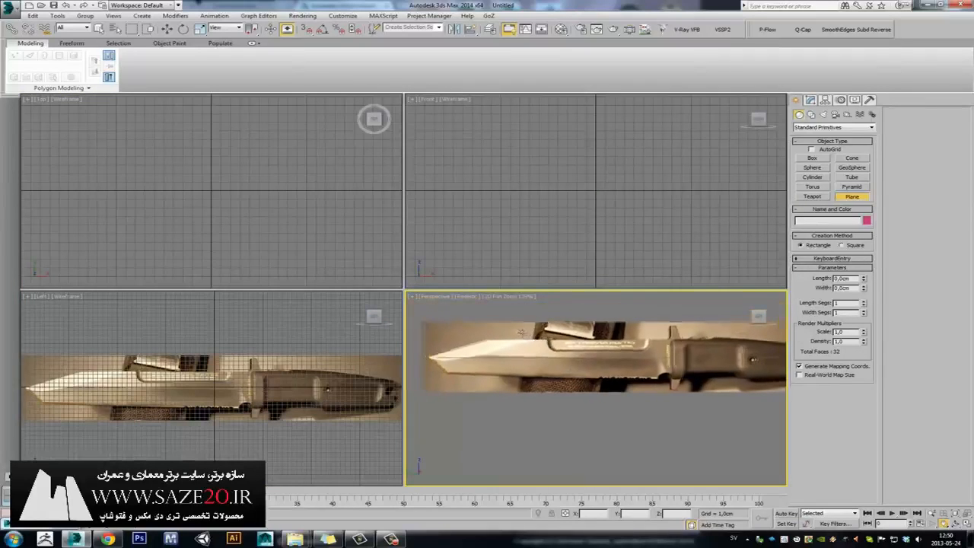
scroll(543, 324, "down", 3)
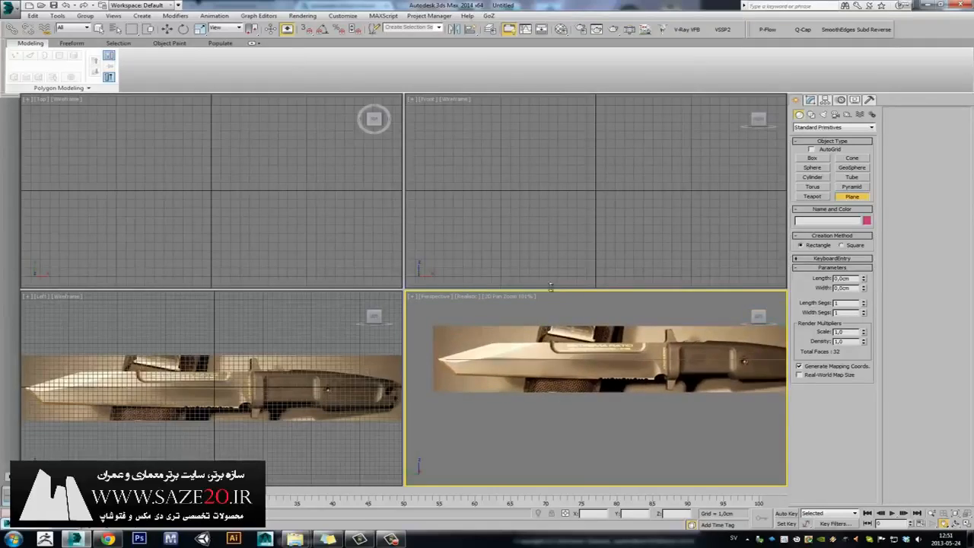
scroll(560, 326, "down", 1)
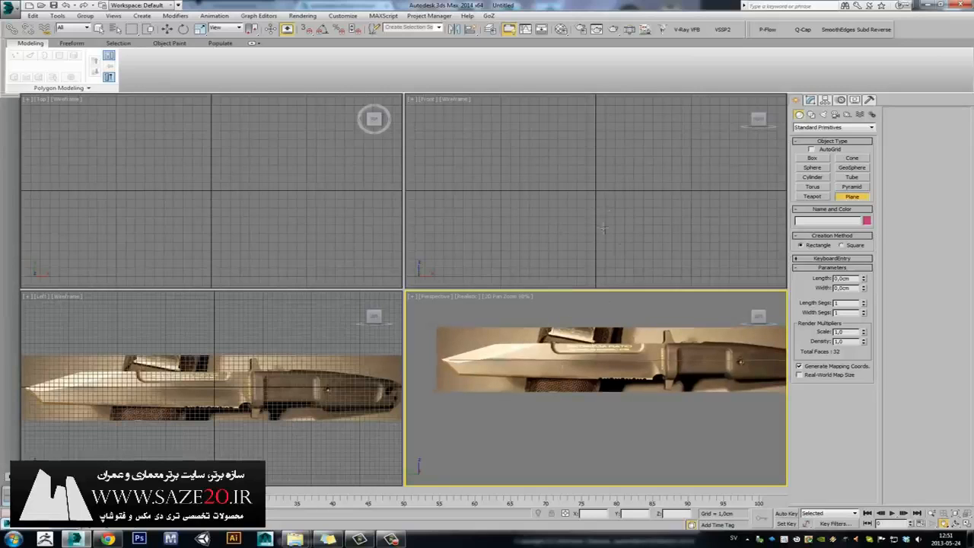
Draw a small plane in the Front viewport.
middle_click_drag(593, 224, 576, 231)
left_click_drag(602, 177, 521, 209)
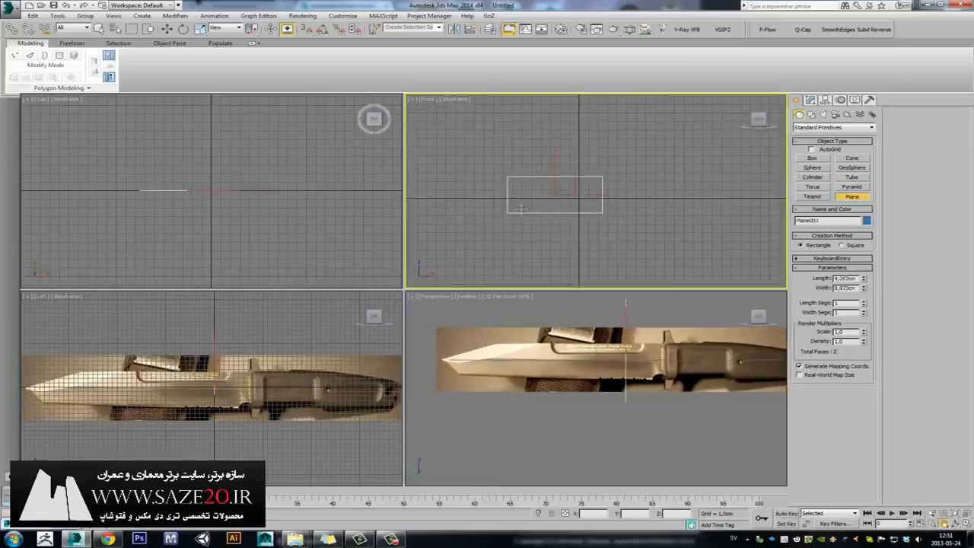
right_click(321, 228)
Rotate the plane upright with Angle Snap so it faces the Perspective view.
middle_click(249, 362)
key("e")
middle_click(225, 215)
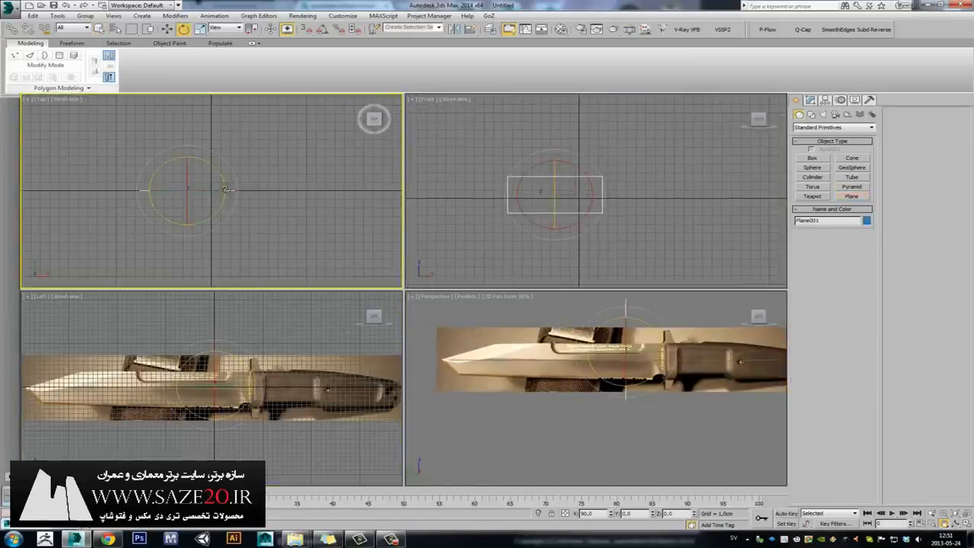
left_click_drag(216, 168, 255, 200)
key("ctrl+z")
left_click(324, 31)
middle_click(613, 342)
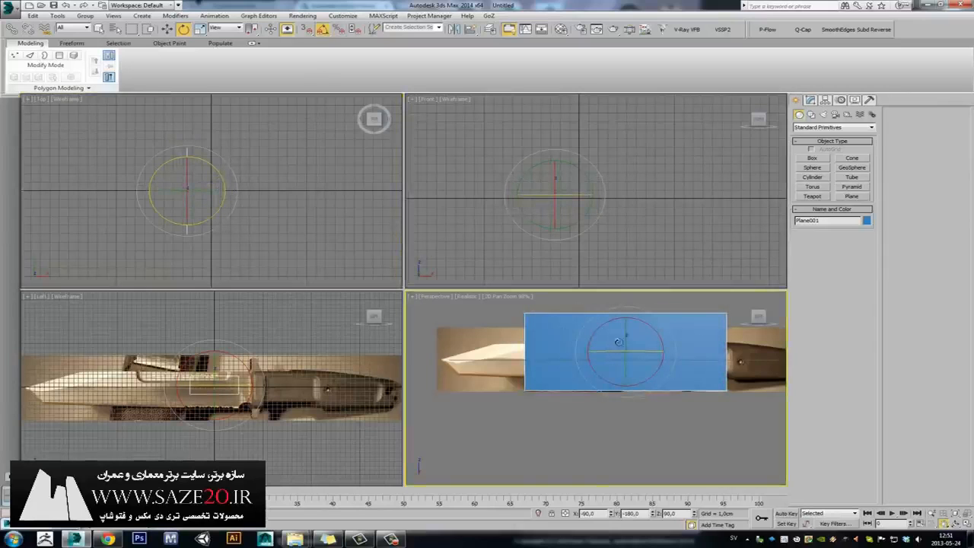
right_click(707, 386)
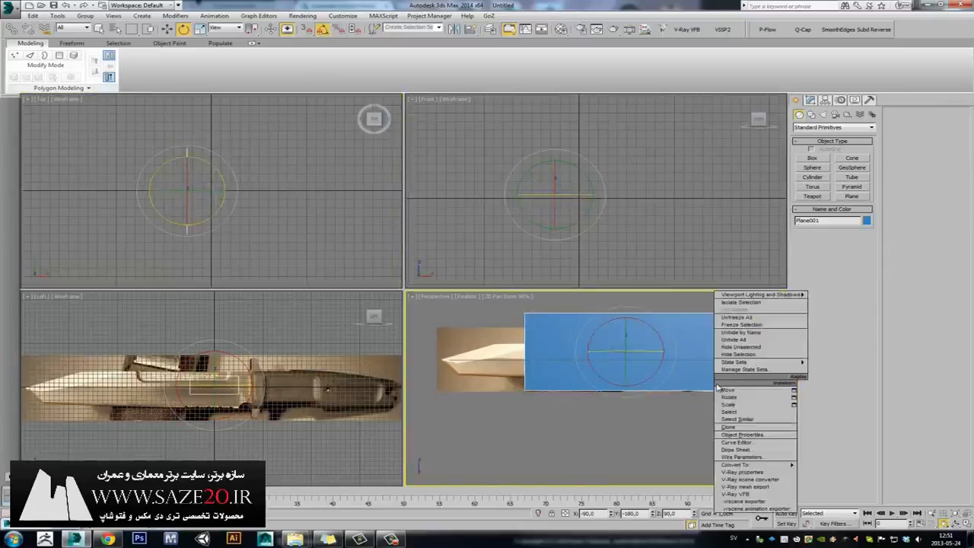
Convert the plane to an Editable Poly and enter Vertex mode with the Move tool.
mouse_move(753, 465)
left_click(837, 472)
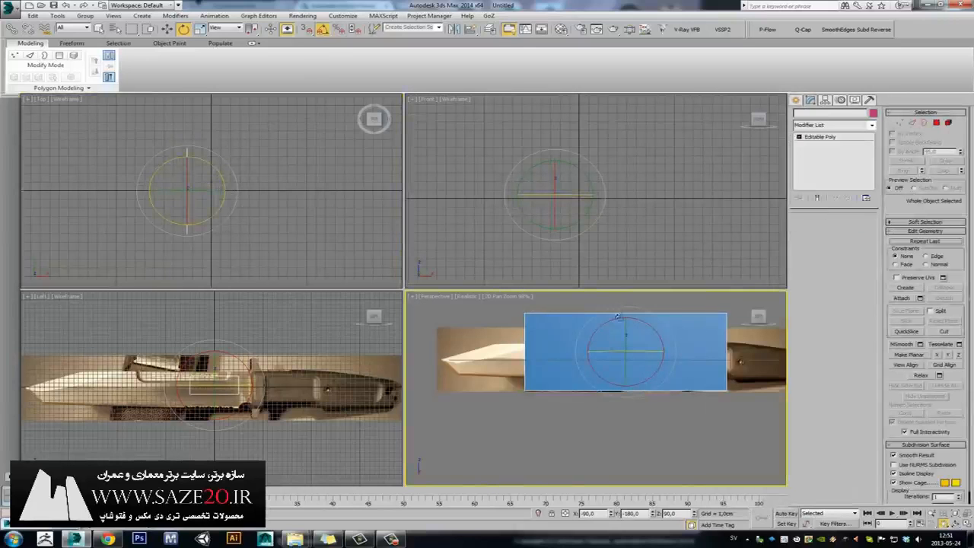
key("1")
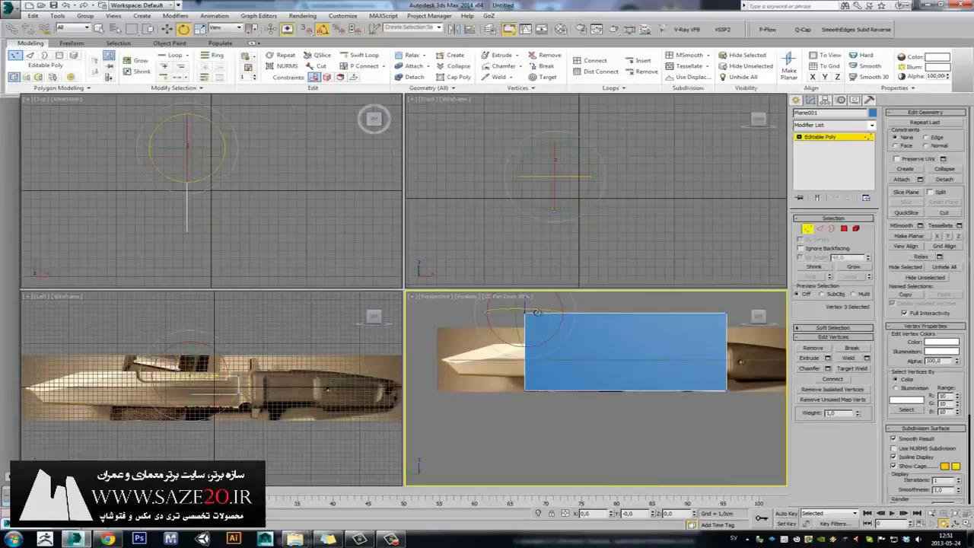
key("w")
Move the plane's four corner vertices onto the knife blade's upper edge, then deselect.
left_click(527, 314)
left_click_drag(509, 303, 521, 335)
left_click(525, 390)
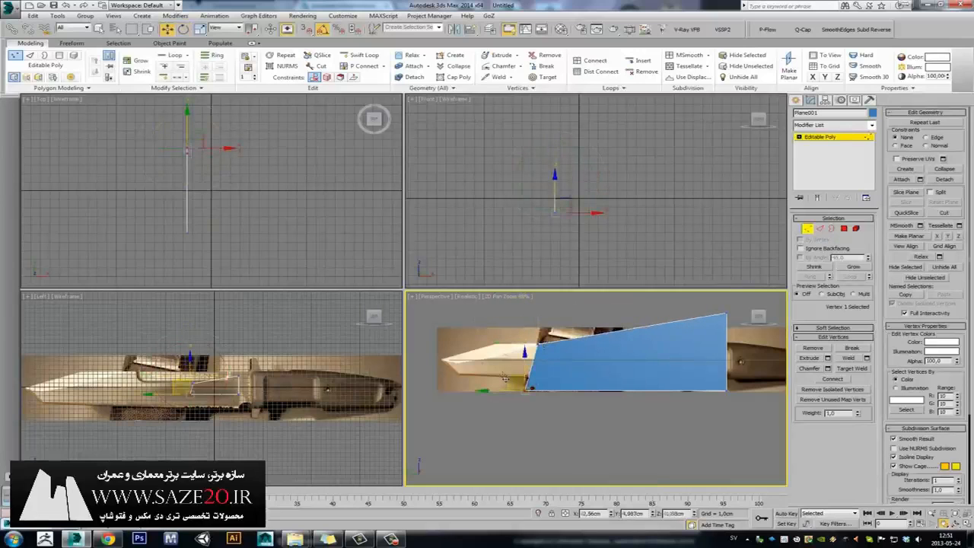
left_click_drag(512, 391, 481, 358)
left_click(728, 314)
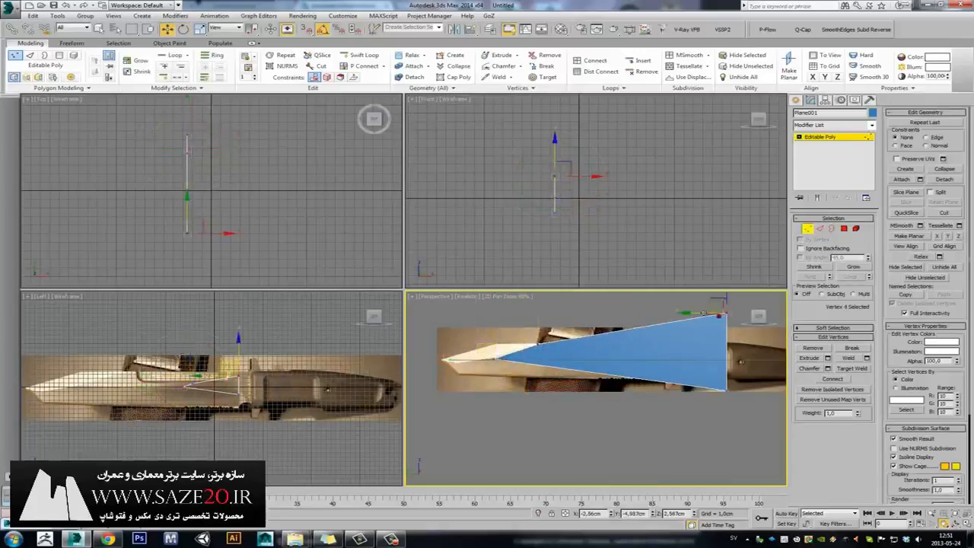
left_click_drag(713, 304, 553, 344)
left_click_drag(755, 373, 687, 429)
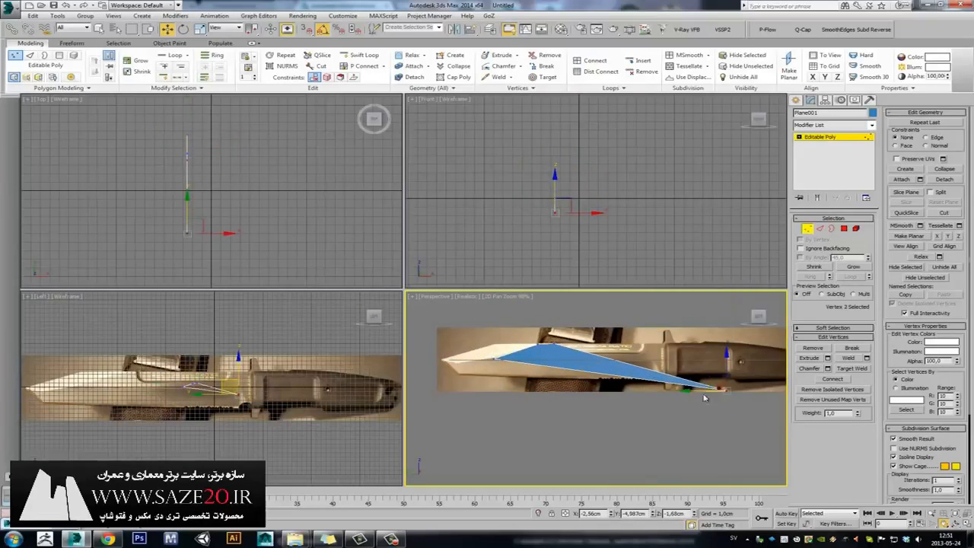
left_click_drag(710, 378, 538, 345)
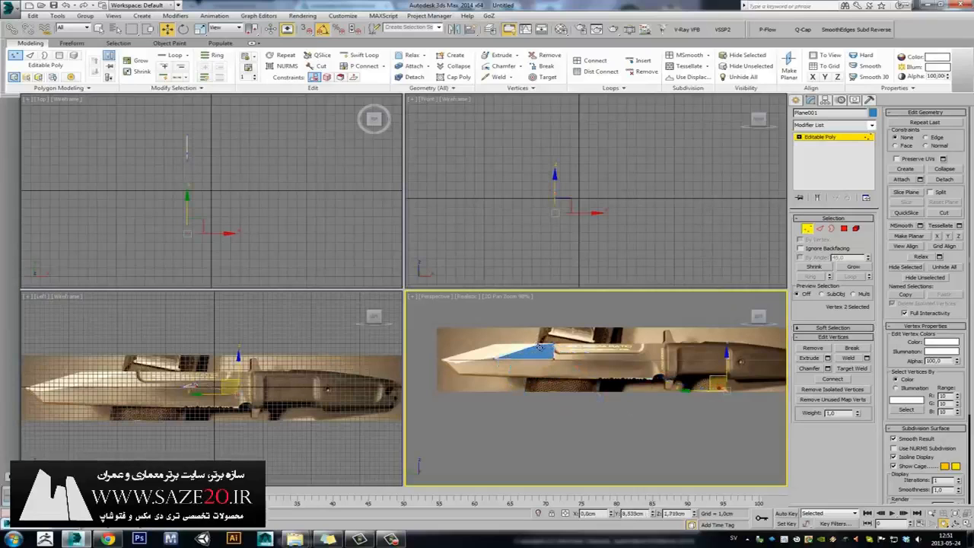
left_click(592, 354)
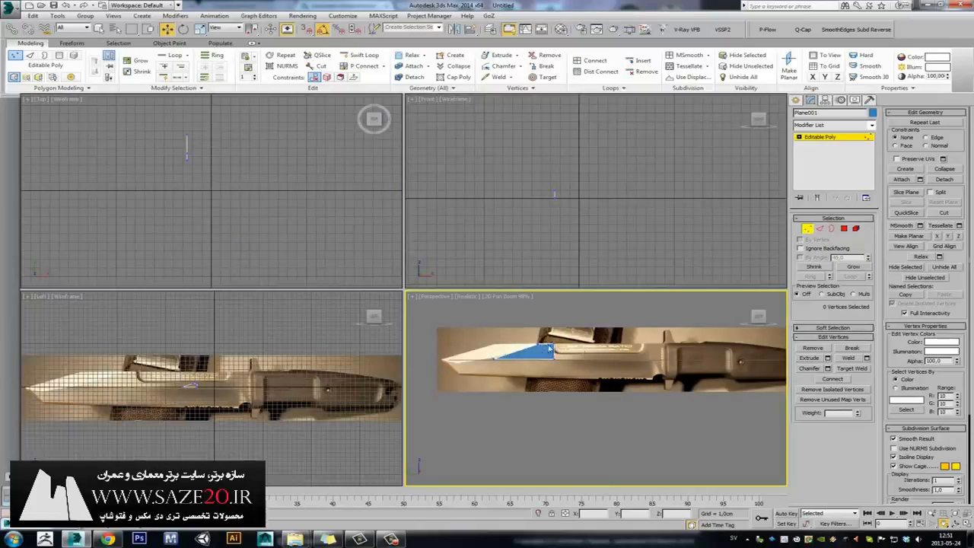
key("alt+w")
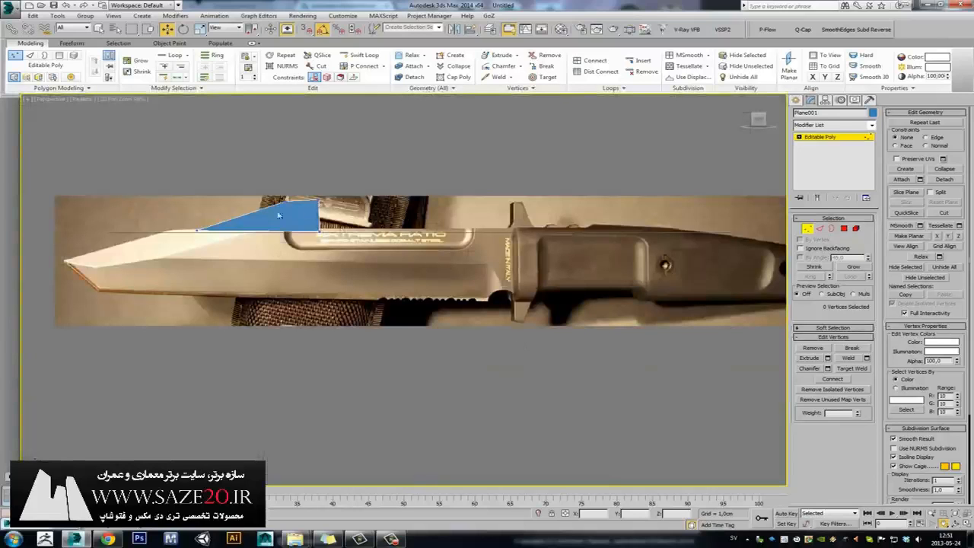
key("alt+w")
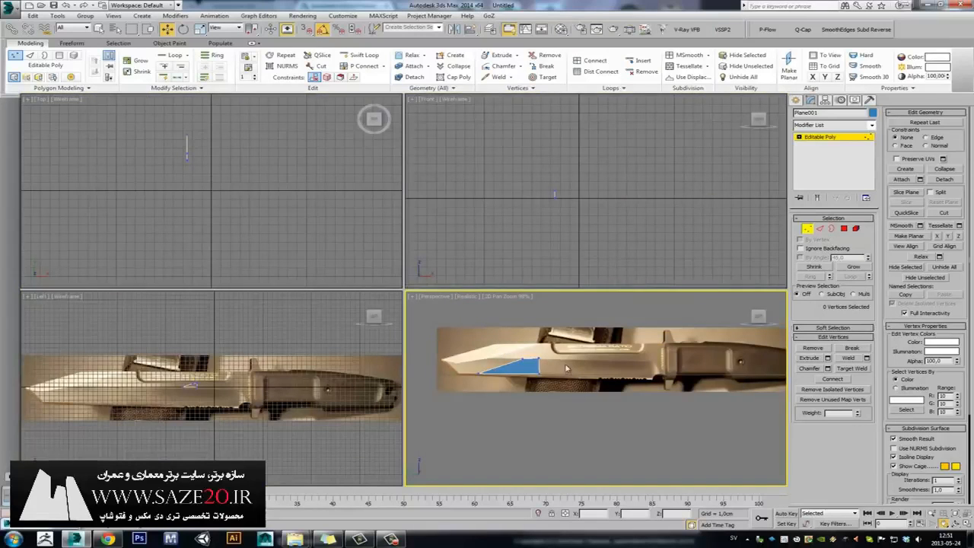
key("alt+w")
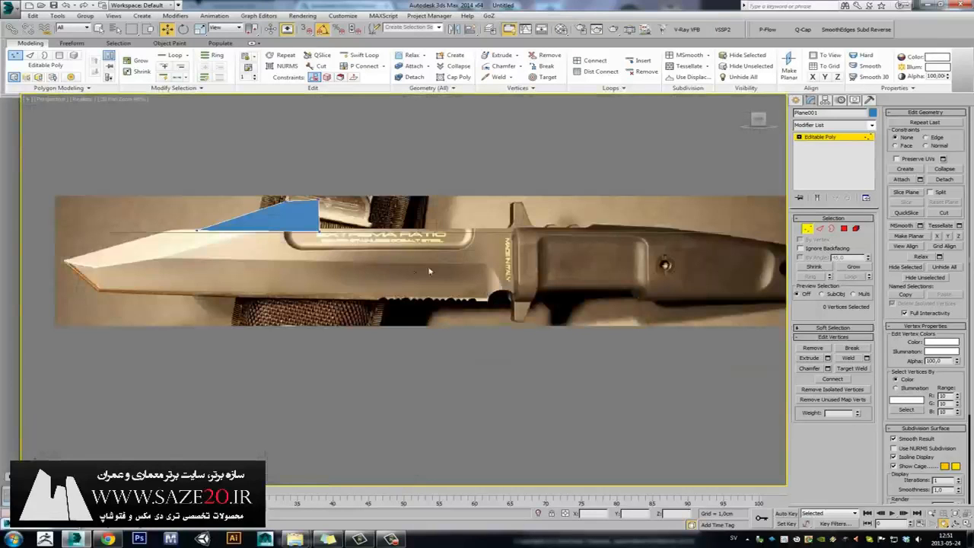
middle_click_drag(429, 272, 494, 279)
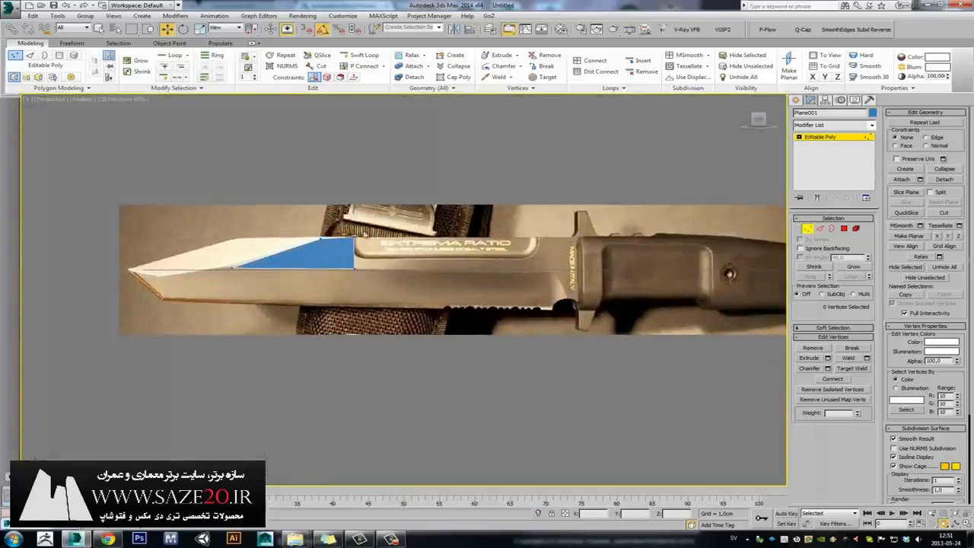
key("alt+w")
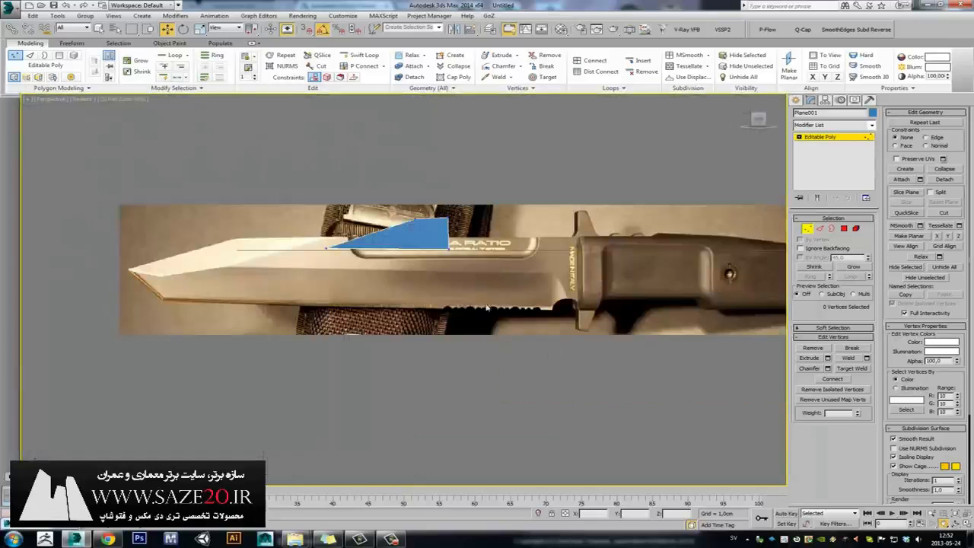
middle_click_drag(355, 236, 509, 283)
key("alt+w")
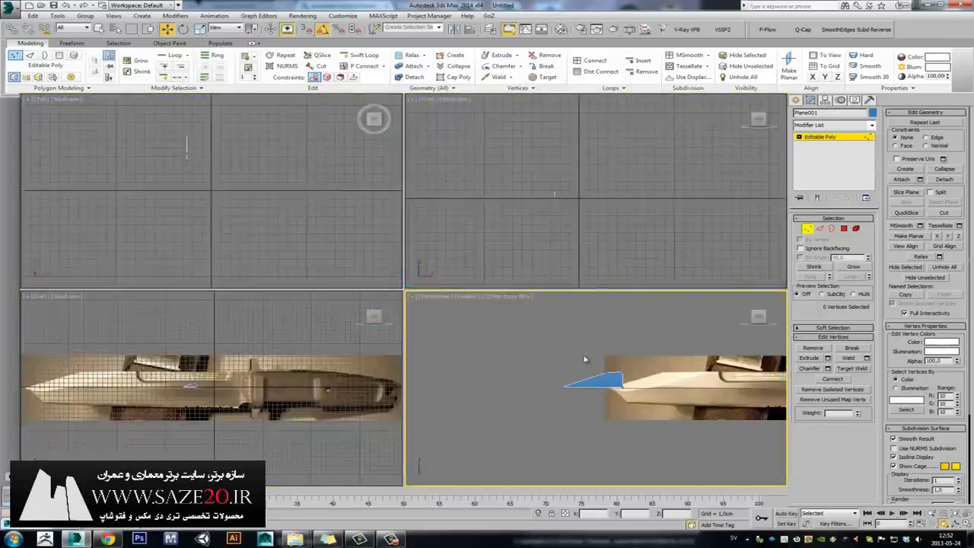
key("alt+w")
key("alt+w")
middle_click_drag(473, 375, 481, 362)
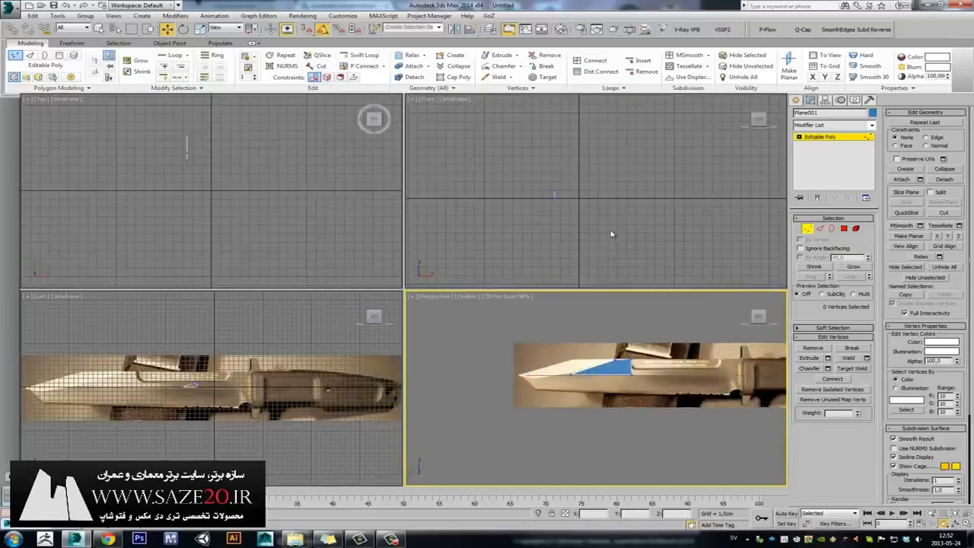
middle_click_drag(622, 240, 581, 233)
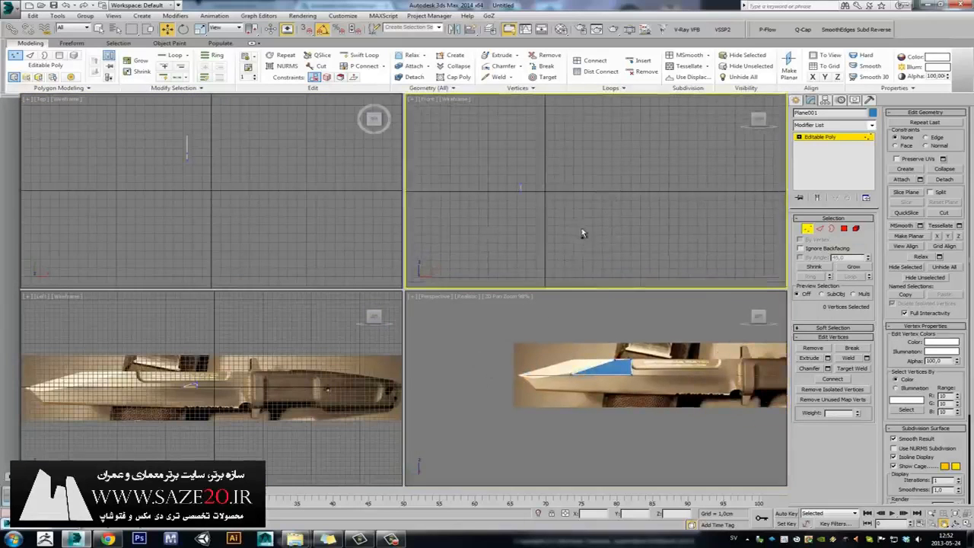
middle_click_drag(660, 361, 570, 365)
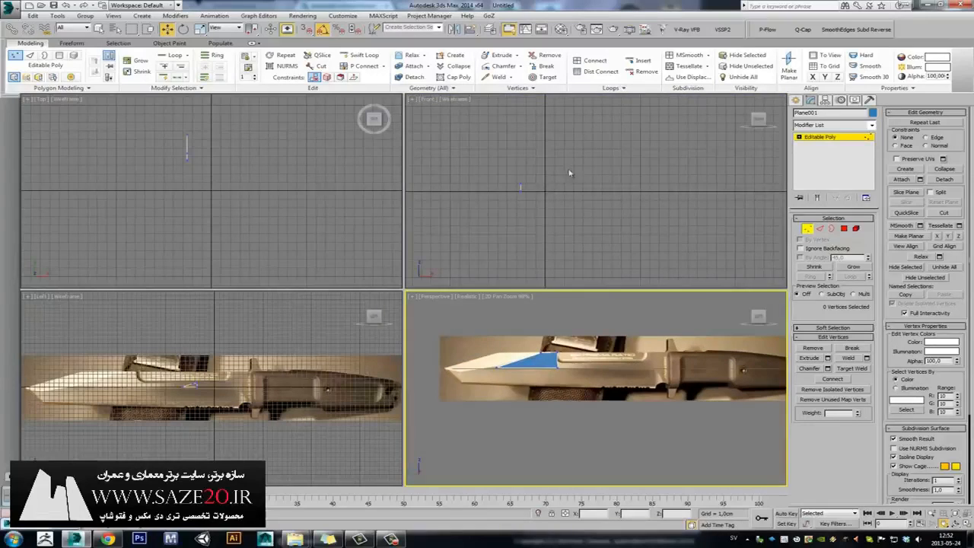
Pan the Front view and exit Vertex sub-object mode back to object level.
scroll(643, 197, "up", 1)
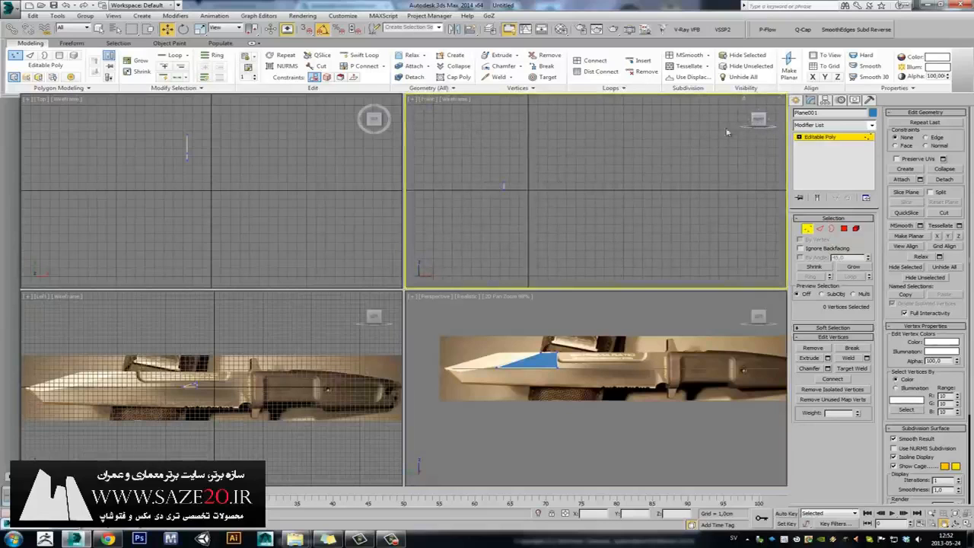
middle_click_drag(579, 156, 621, 167)
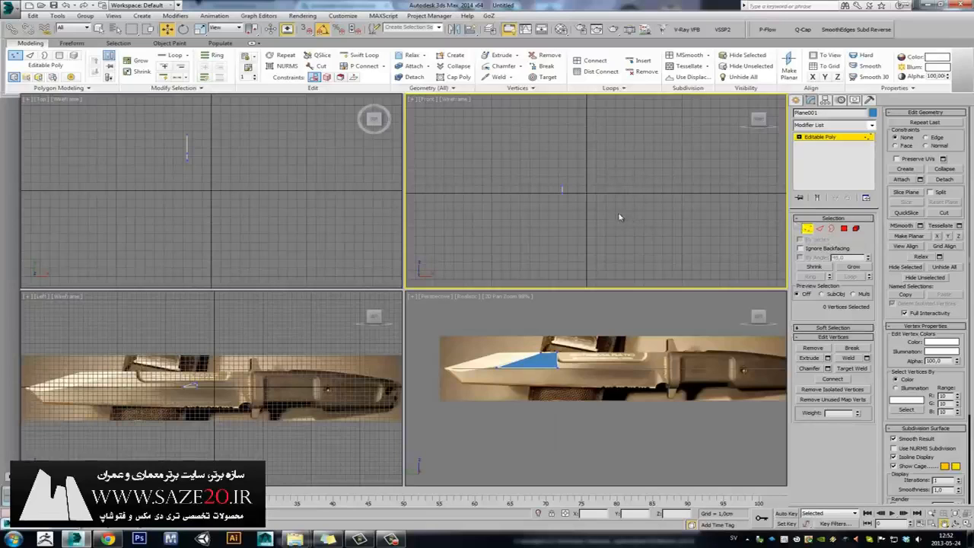
left_click(807, 229)
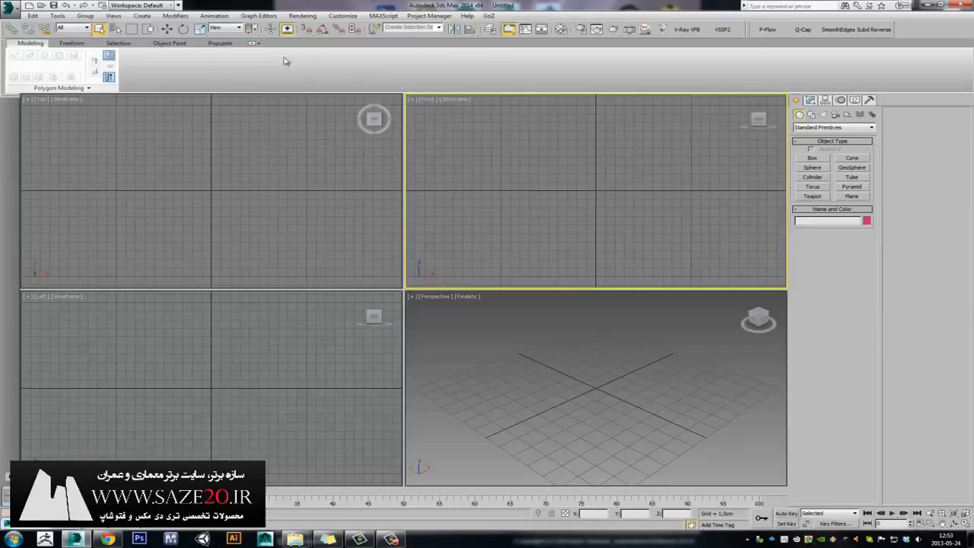
Draw a new plane in the Front viewport.
left_click(851, 196)
left_click_drag(472, 137, 735, 214)
right_click(555, 187)
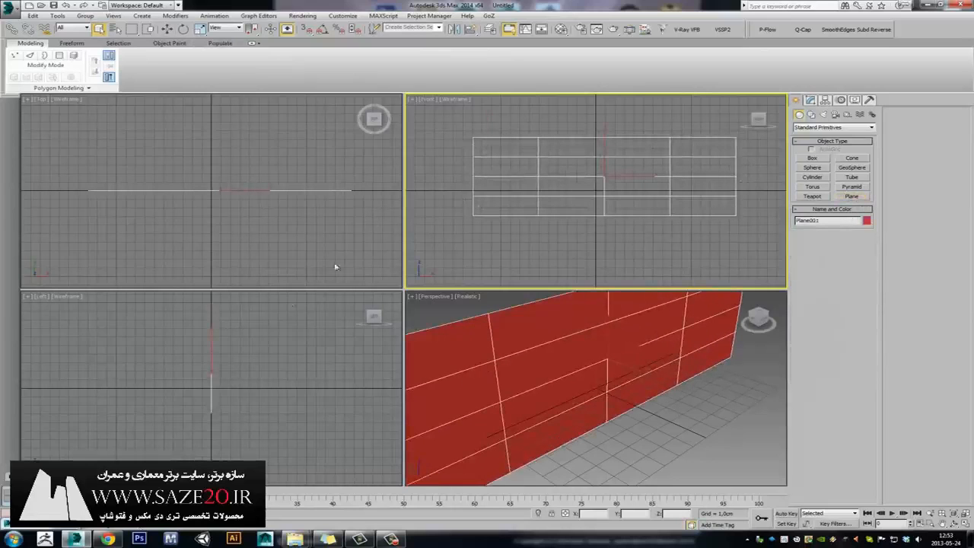
Rotate the plane 90 degrees in the Left view using Angle Snap.
right_click(246, 345)
key("e")
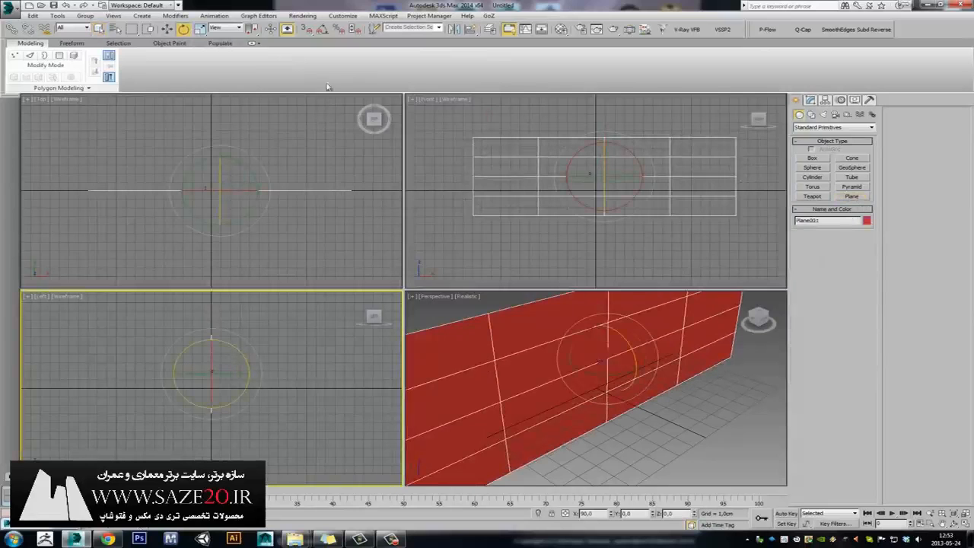
left_click(323, 29)
left_click_drag(231, 375, 186, 378)
left_click(239, 325)
key("alt+w")
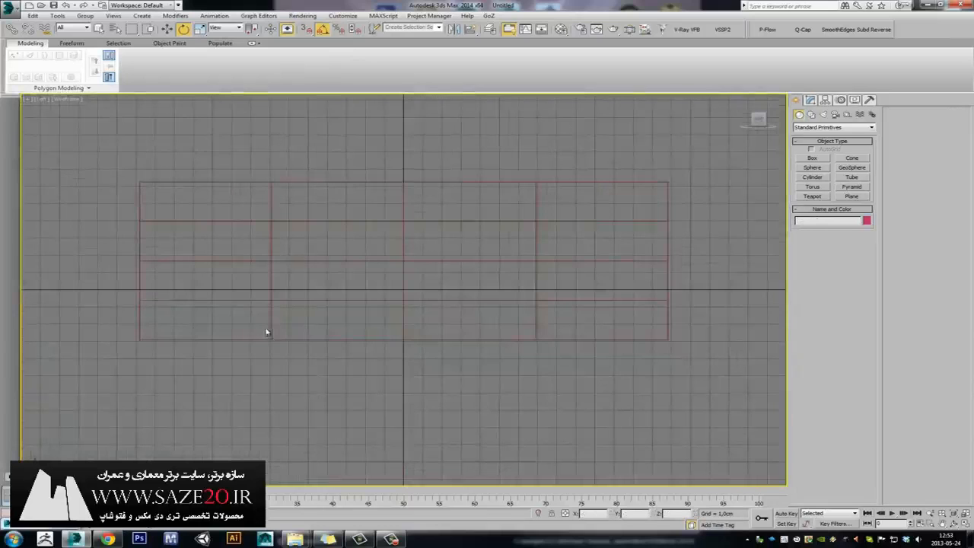
key("alt+w")
Zero the plane's X, Y and Z position to centre it at the world origin.
left_click(327, 334)
key("w")
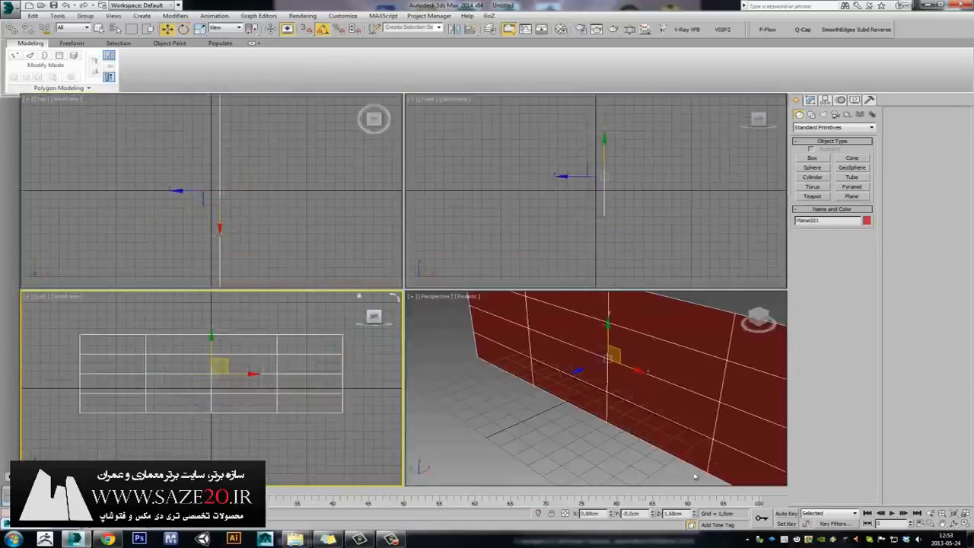
right_click(611, 513)
right_click(653, 513)
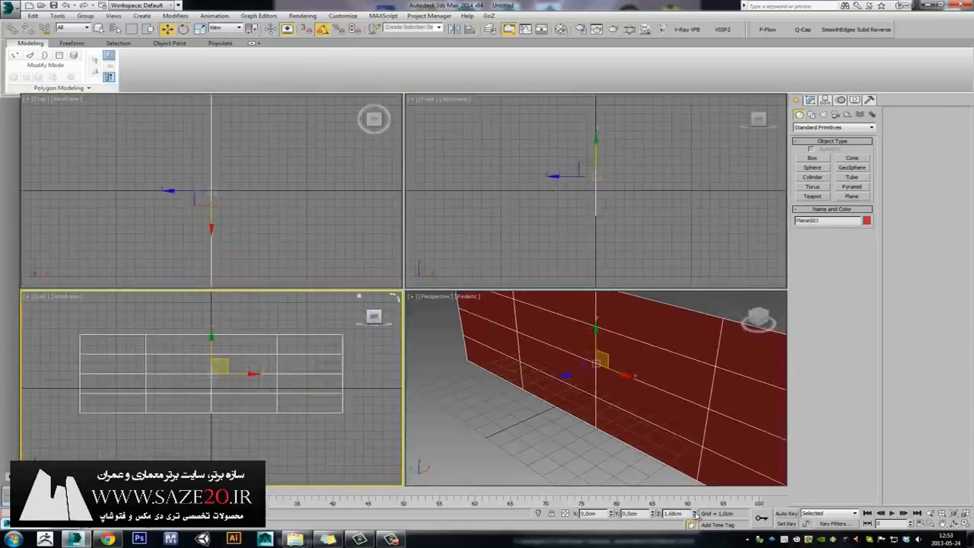
right_click(693, 514)
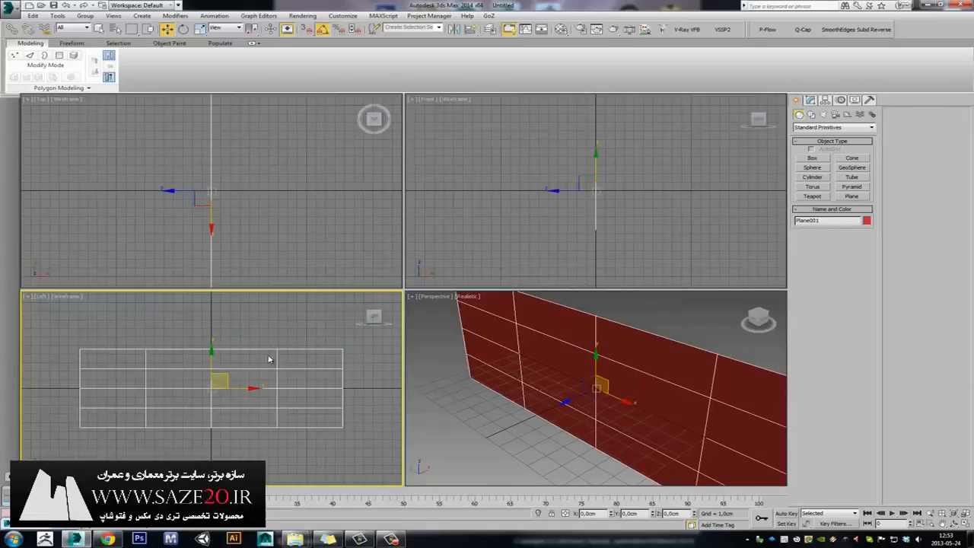
Assign extrema-ratio-fulcrum ref.jpg as the Diffuse bitmap and show it shaded in viewports.
key("m")
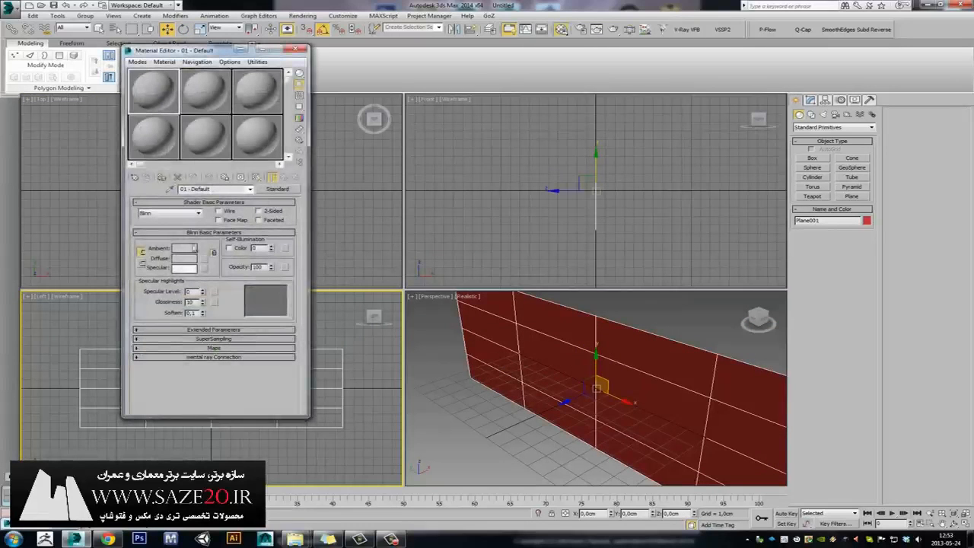
left_click(204, 259)
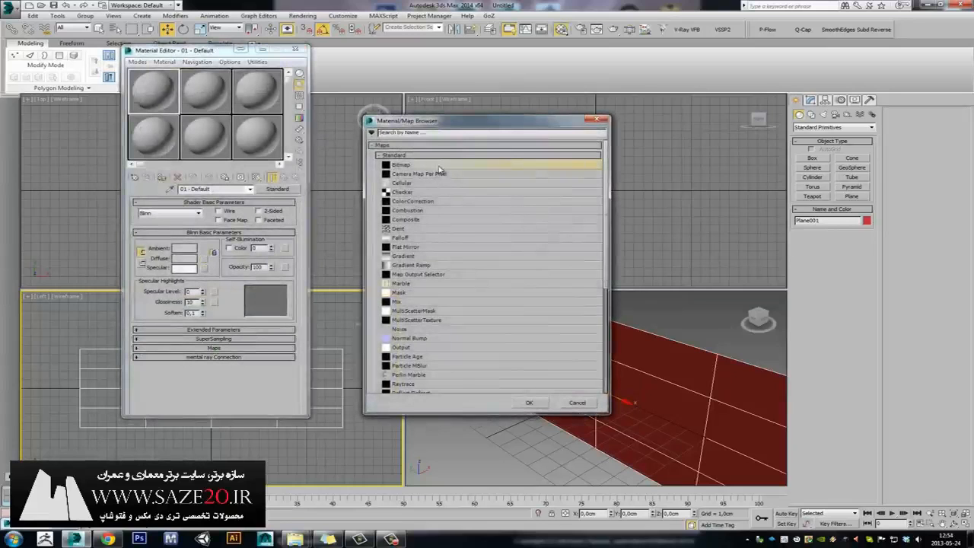
double_click(448, 166)
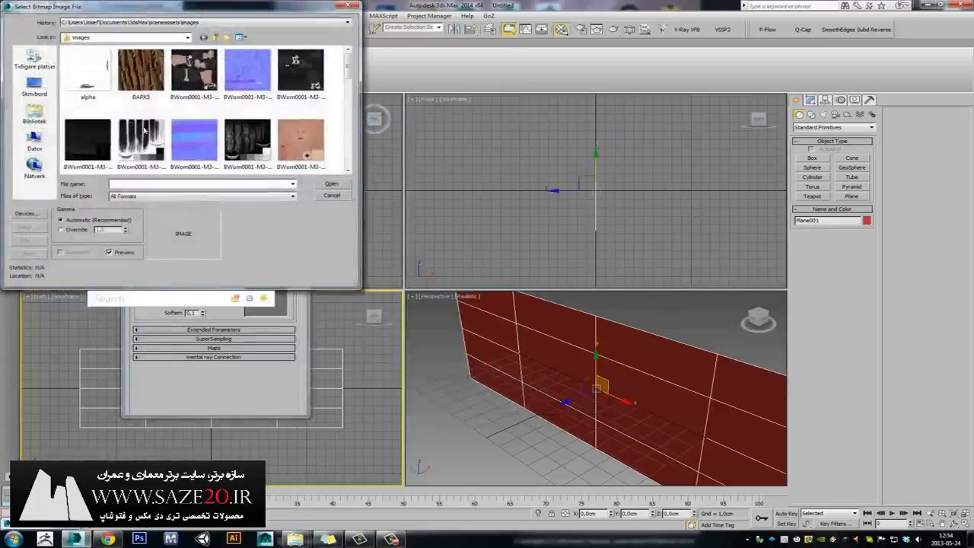
left_click(34, 86)
double_click(200, 107)
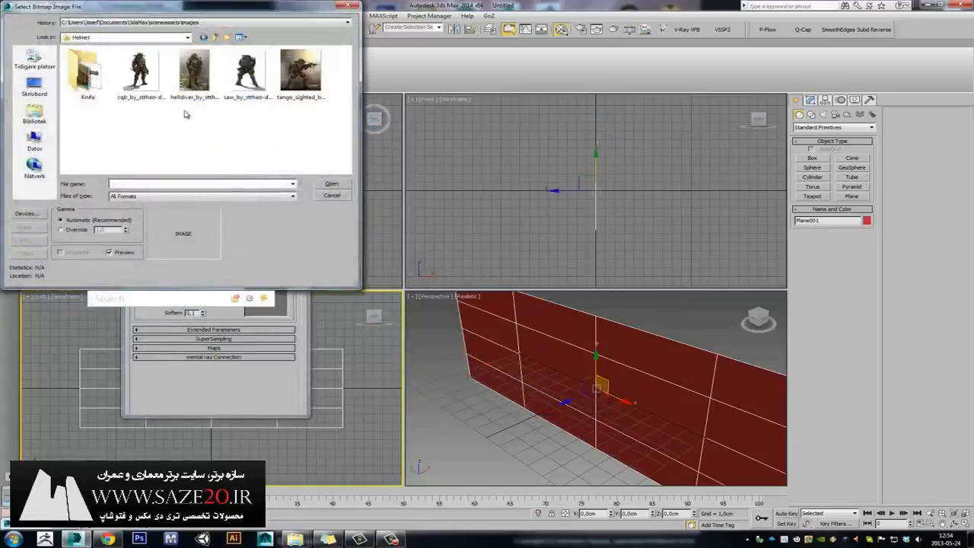
double_click(103, 88)
left_click(91, 91)
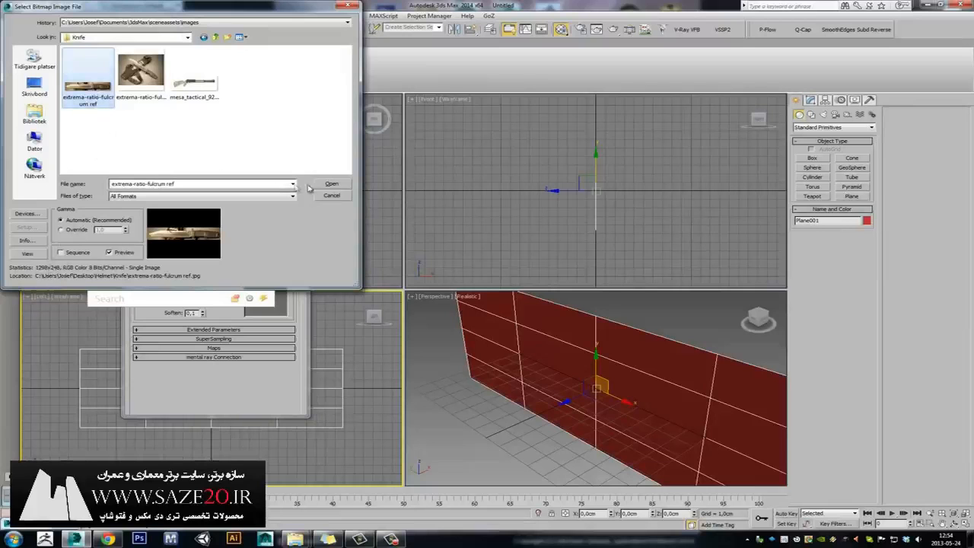
left_click(332, 184)
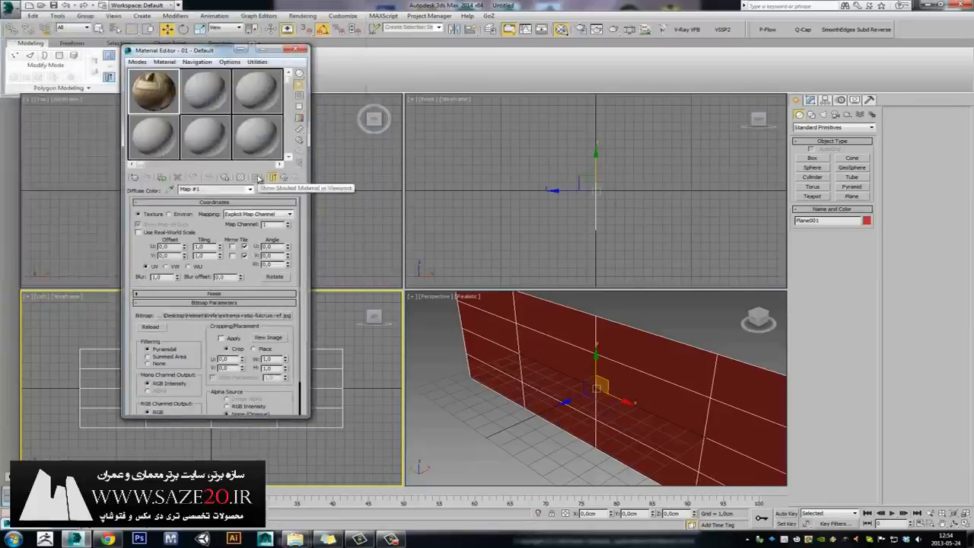
left_click(256, 177)
left_click(262, 50)
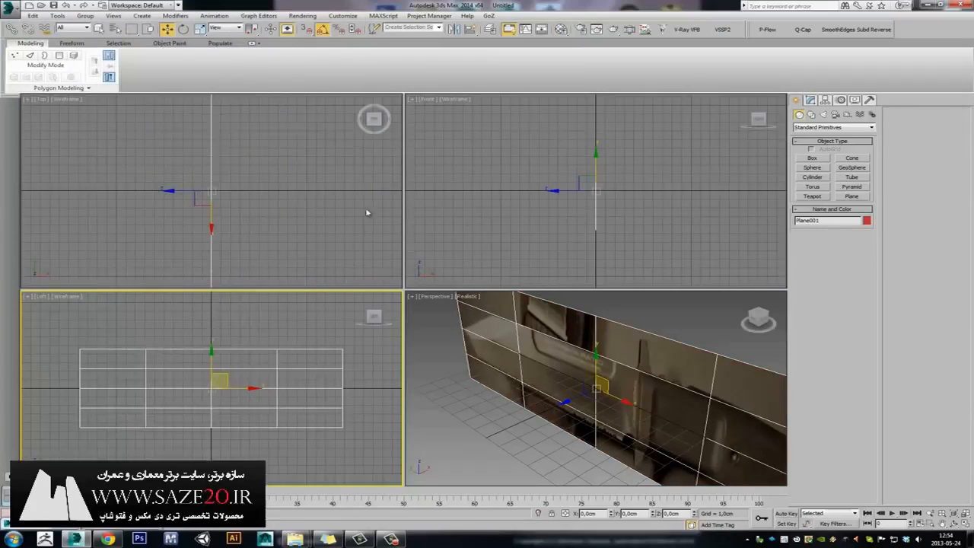
Widen the knife reference plane to a length of 9.173 cm so the photo is no longer squashed.
left_click(289, 342)
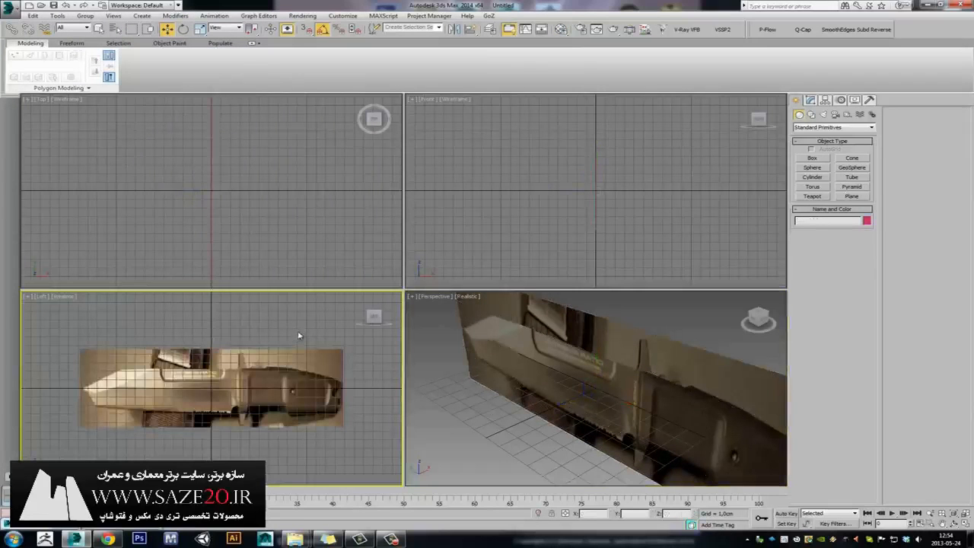
left_click(313, 356)
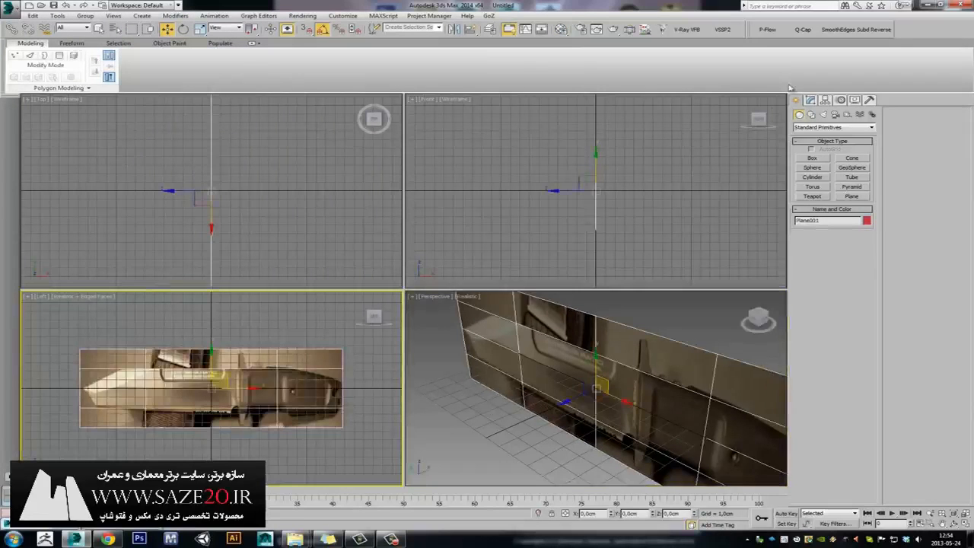
left_click(811, 101)
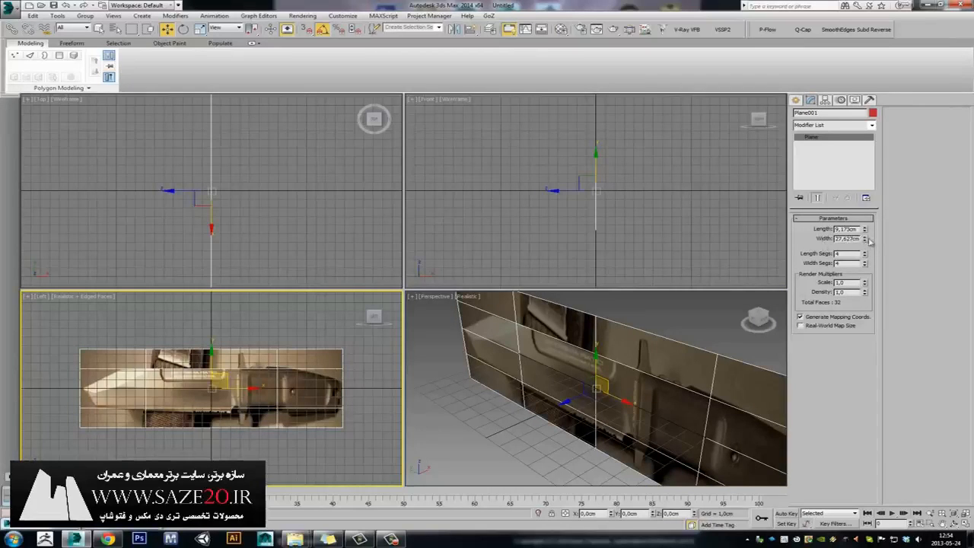
left_click_drag(866, 242, 870, 217)
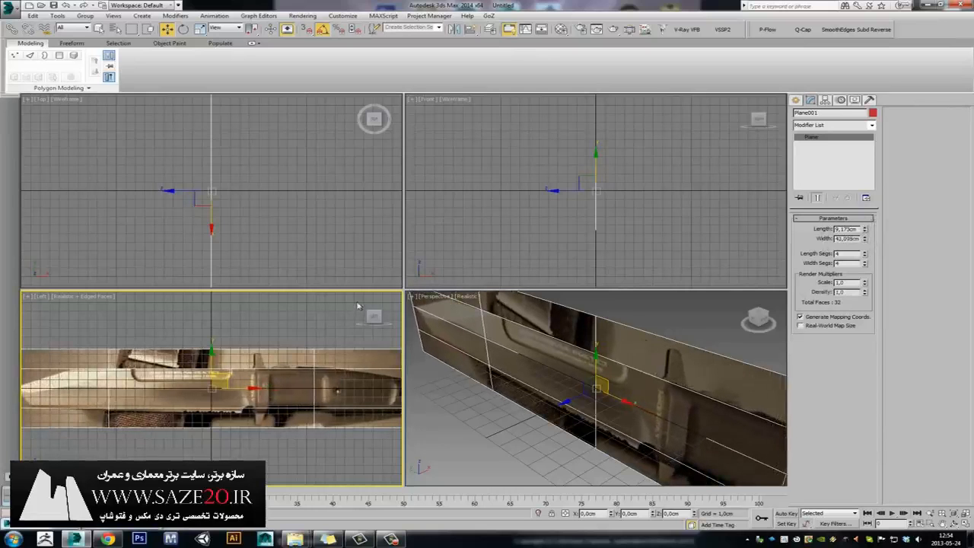
left_click(359, 306)
Reframe the Left view on the whole plane and start creating another Plane.
scroll(273, 385, "up", 3)
scroll(272, 385, "down", 2)
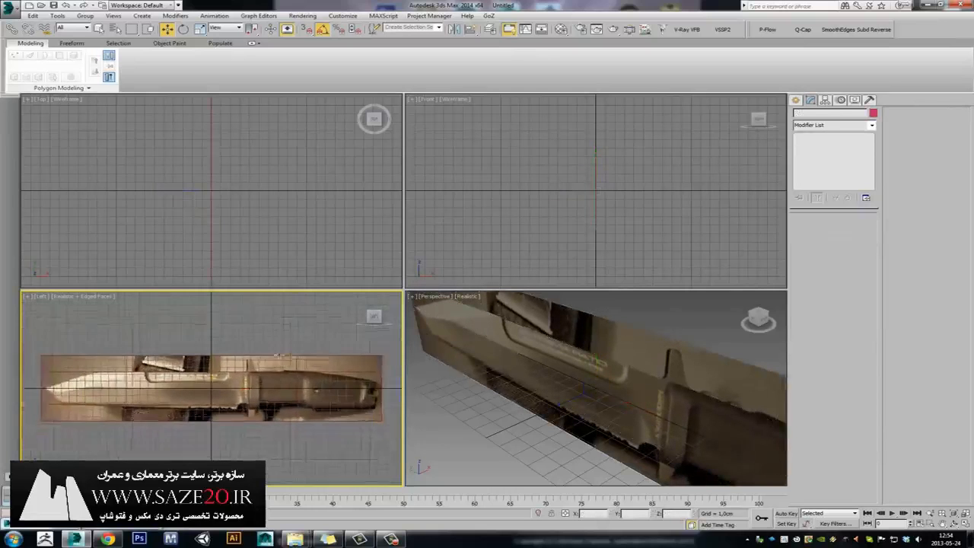
scroll(271, 381, "up", 1)
middle_click_drag(262, 373, 267, 358)
scroll(267, 358, "down", 2)
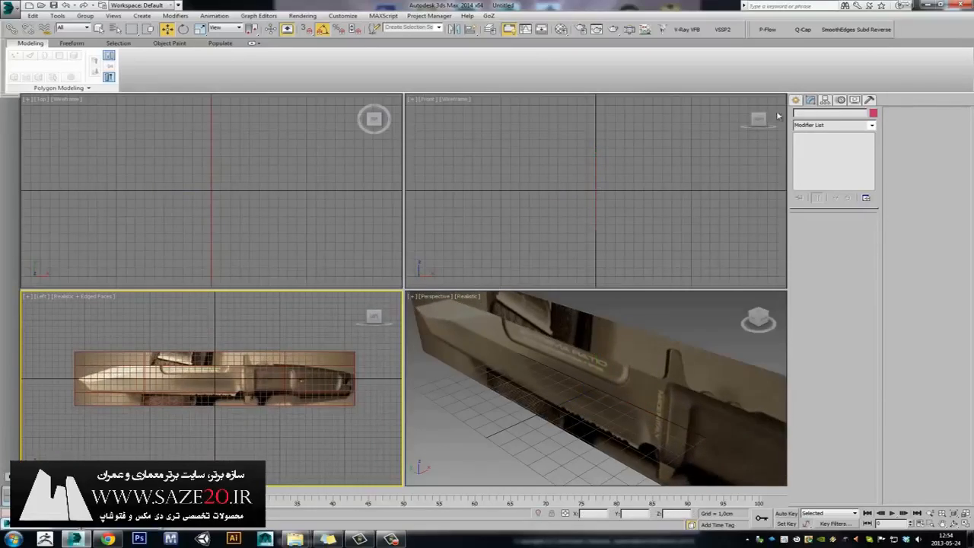
left_click(796, 100)
left_click(851, 196)
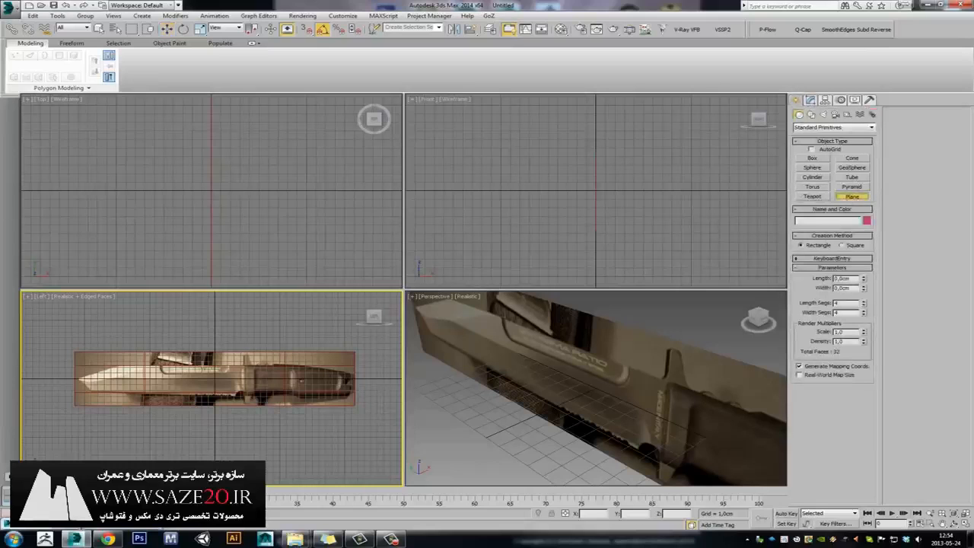
Draw a new plane over the knife blade and move it in front of the reference in the Top view.
left_click_drag(135, 368, 190, 388)
key("w")
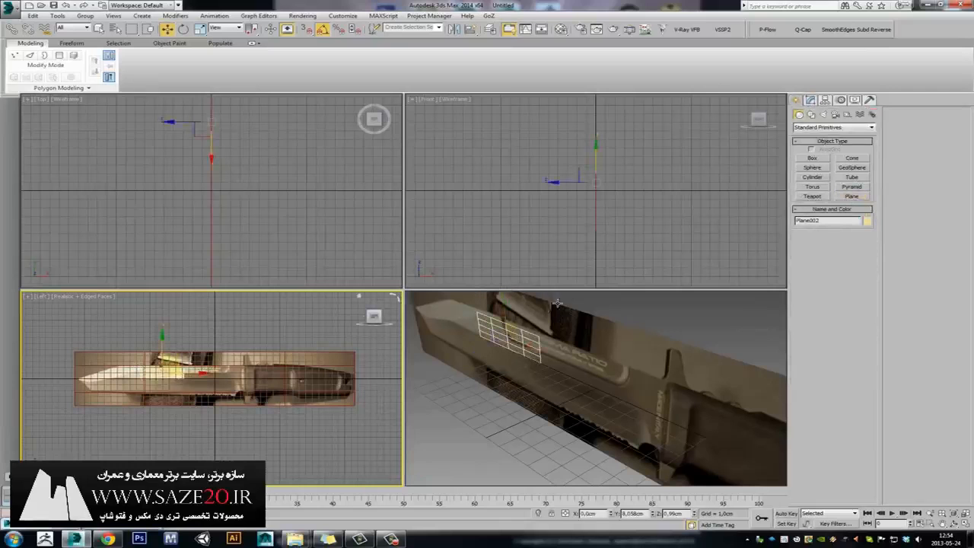
right_click(266, 195)
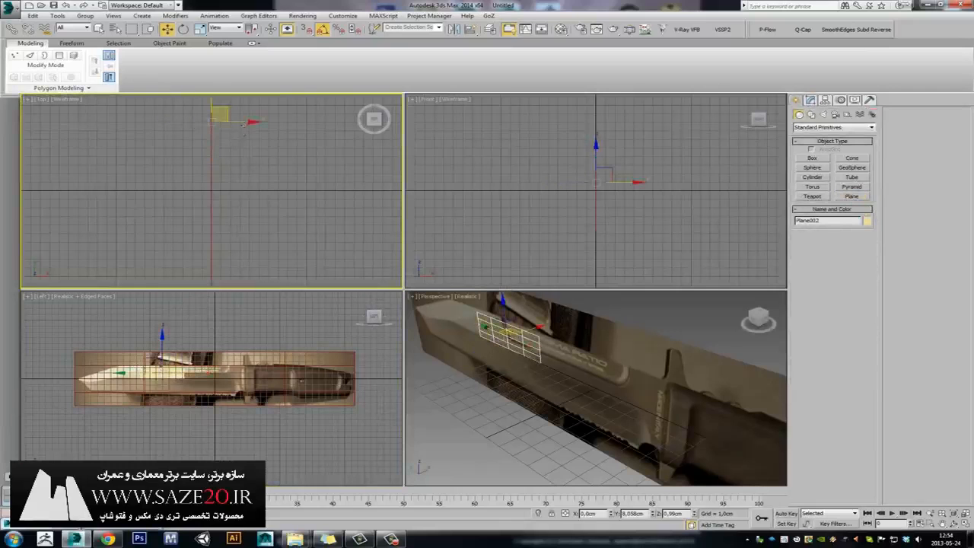
left_click_drag(249, 123, 223, 129)
Maximize the Left view on the blade and set the new plane's length segments to 1.
right_click(198, 376)
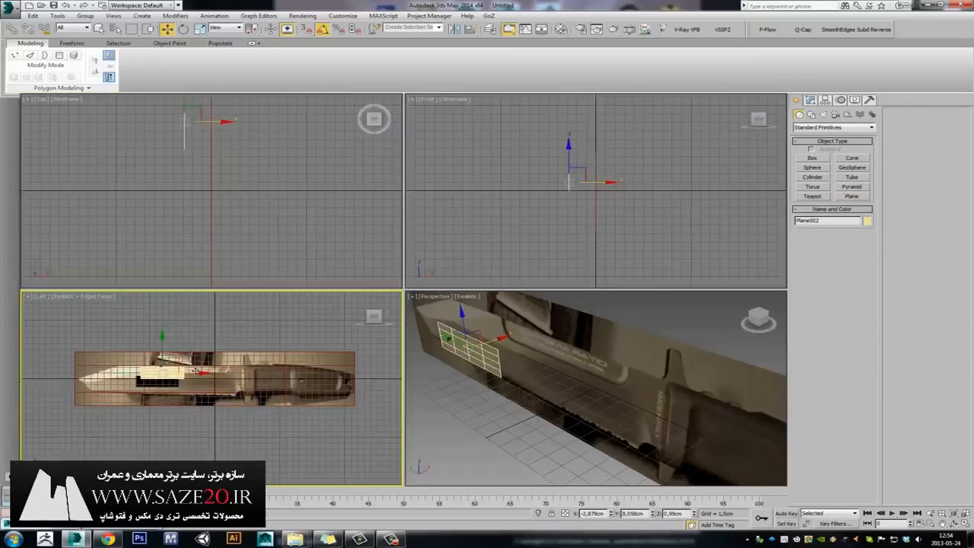
key("alt+w")
middle_click_drag(320, 261, 454, 270)
scroll(453, 269, "up", 5)
scroll(487, 274, "down", 2)
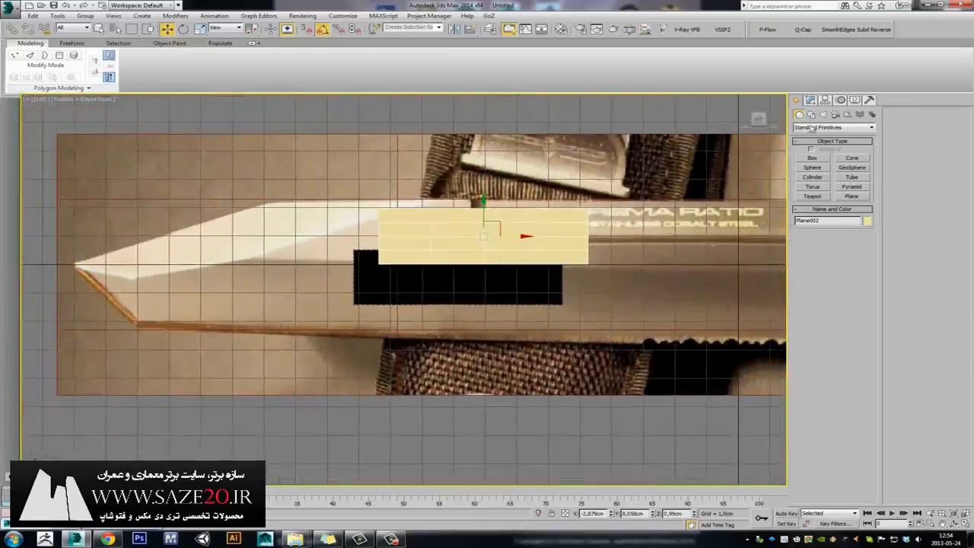
left_click(809, 100)
right_click(863, 260)
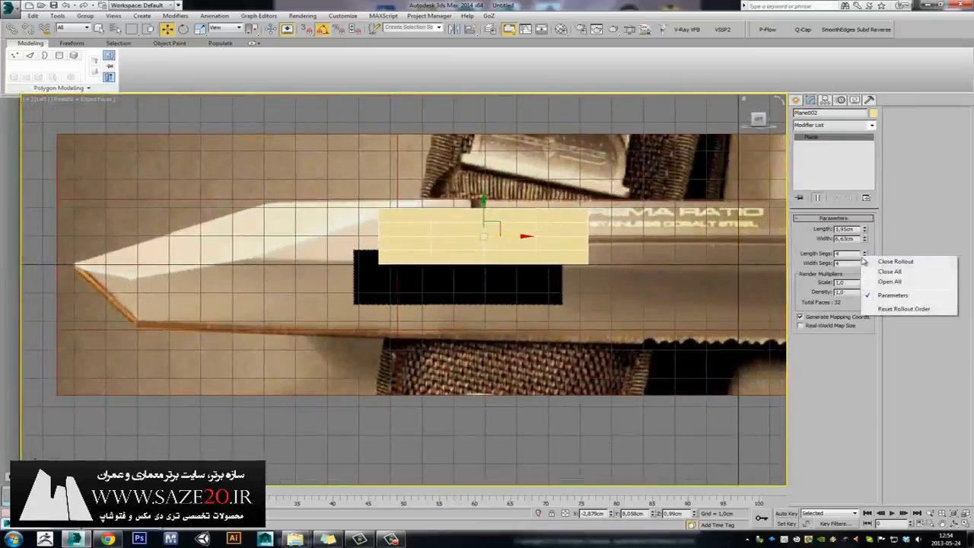
right_click(865, 256)
Set Plane002's width segments to 1, convert it to Editable Poly, and enter Vertex mode.
right_click(865, 264)
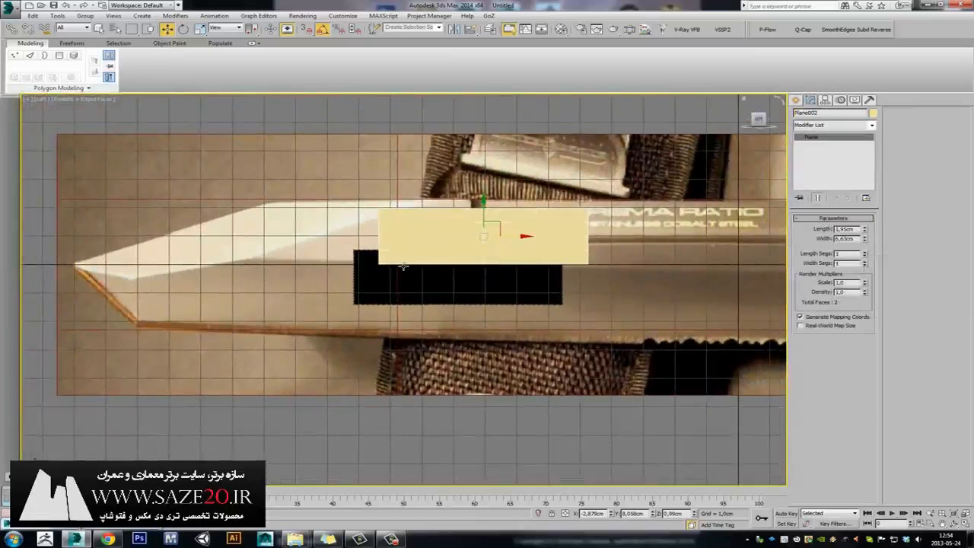
key("ctrl+e")
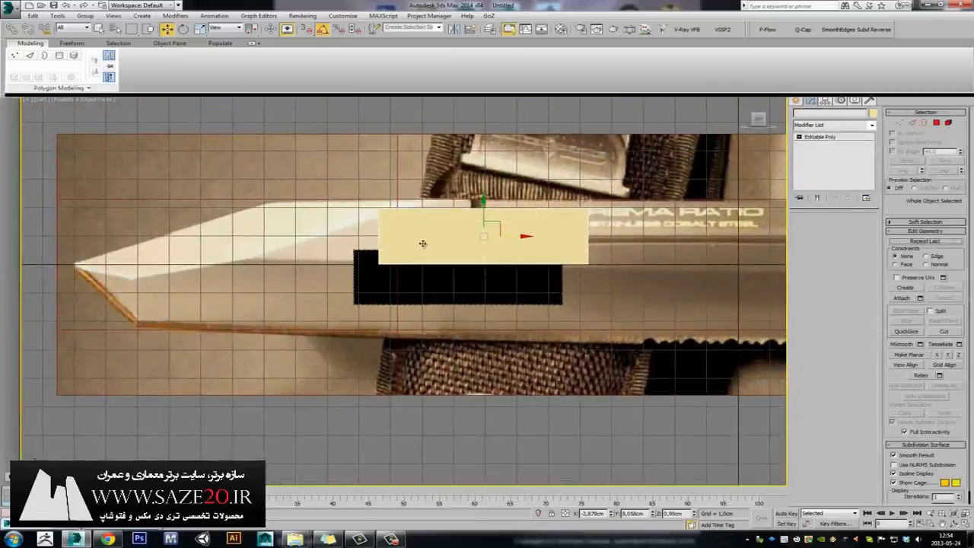
key("1")
Move the four corner vertices into a thin wedge tracing the blade's upper bevel.
left_click_drag(379, 264, 257, 258)
left_click(380, 207)
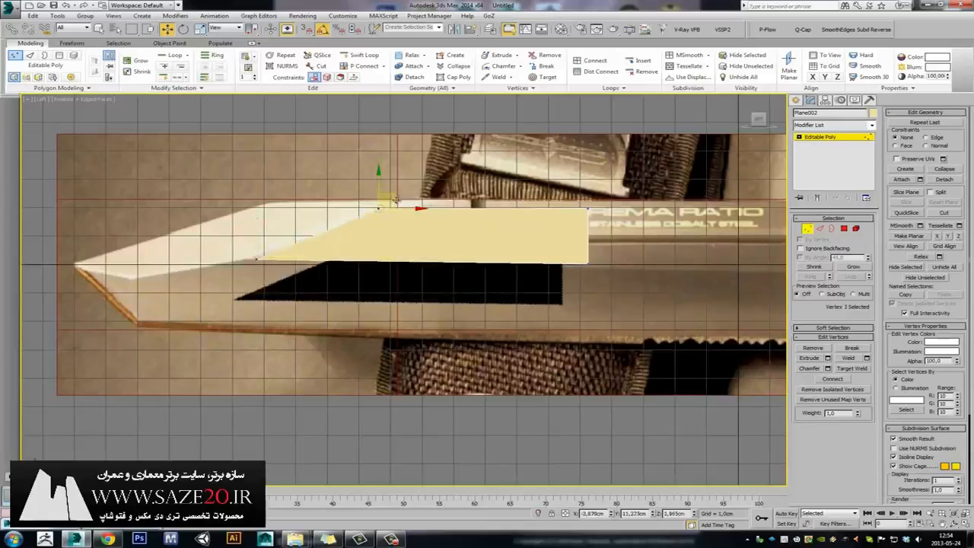
left_click_drag(395, 200, 443, 193)
left_click(588, 204)
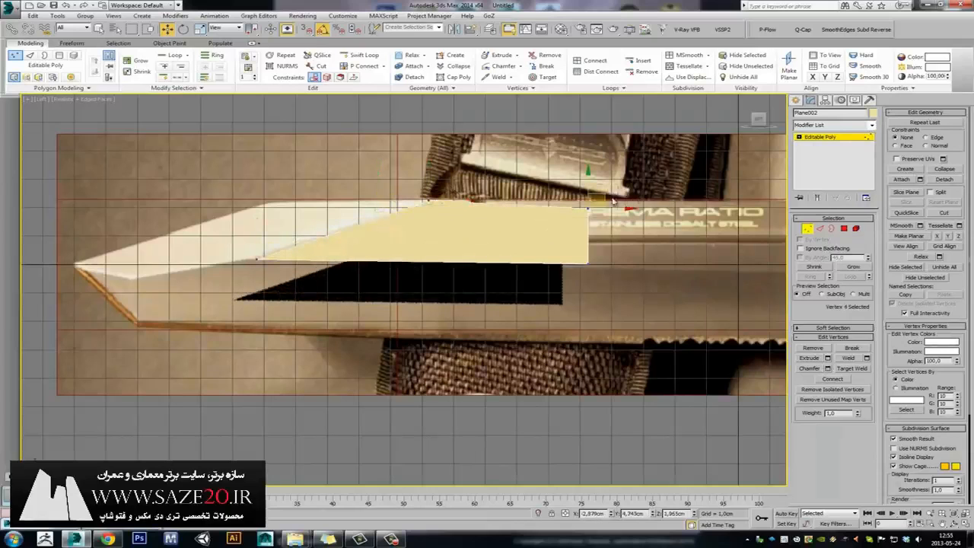
left_click_drag(603, 199, 491, 199)
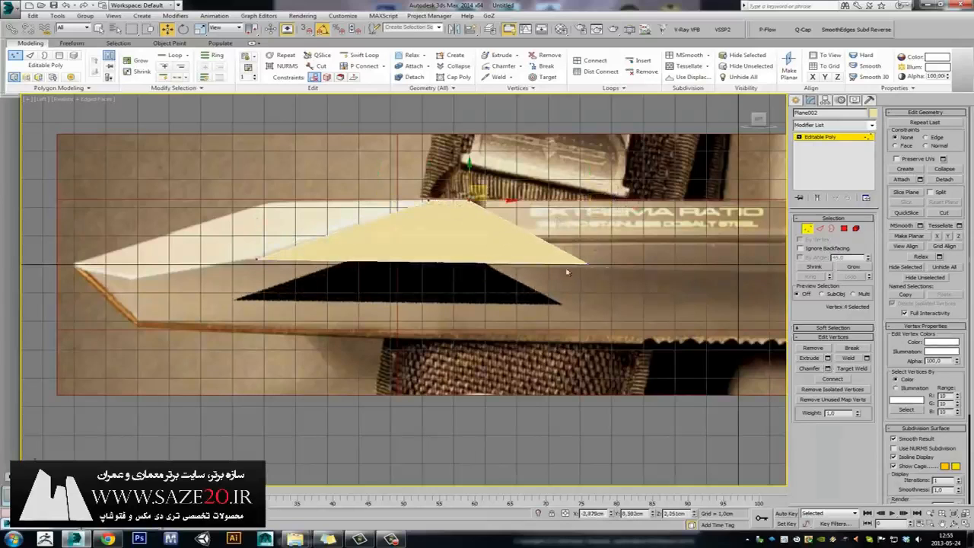
left_click(584, 267)
left_click_drag(584, 267, 488, 215)
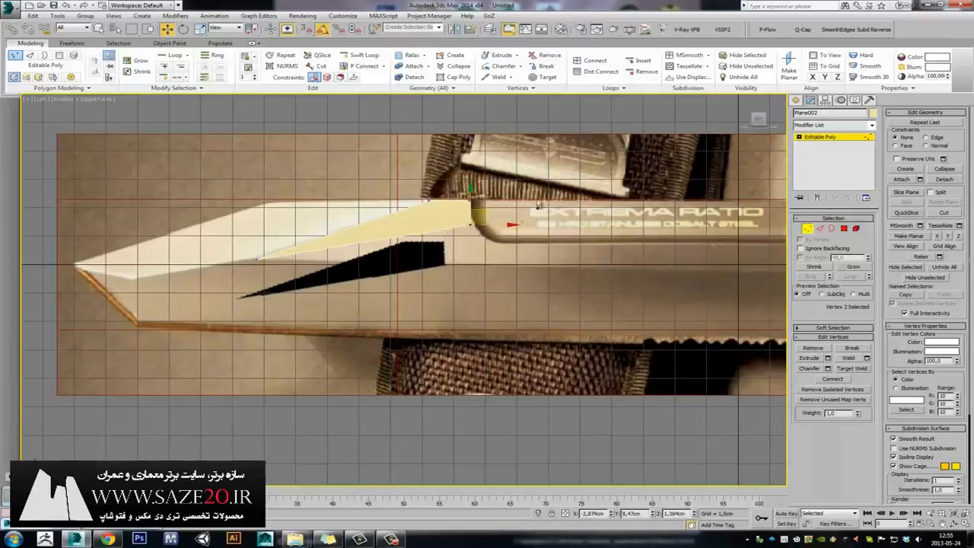
Pan along the knife to check the wedge outline, then exit Vertex sub-object mode.
middle_click_drag(538, 201, 472, 230)
scroll(488, 240, "down", 3)
scroll(442, 236, "up", 1)
middle_click_drag(390, 235, 402, 221)
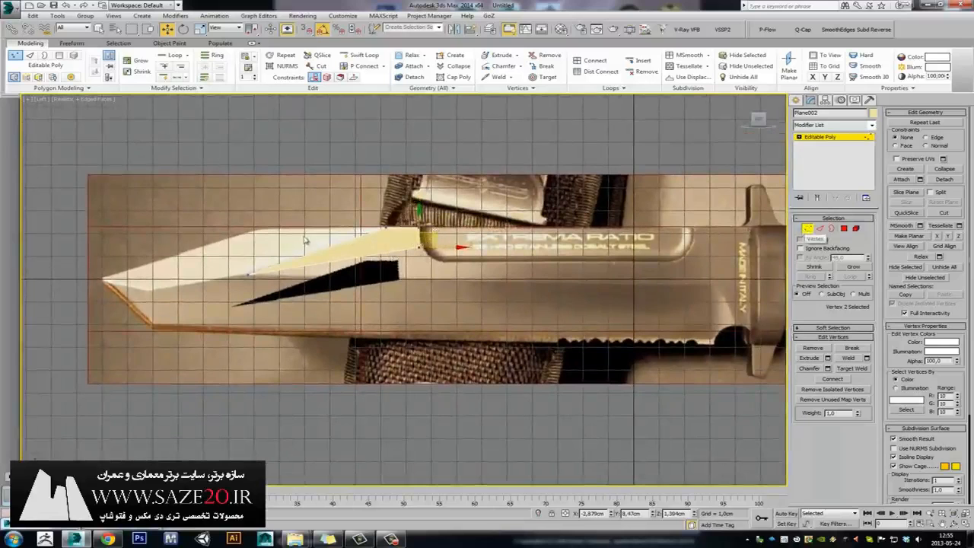
middle_click_drag(414, 240, 373, 238)
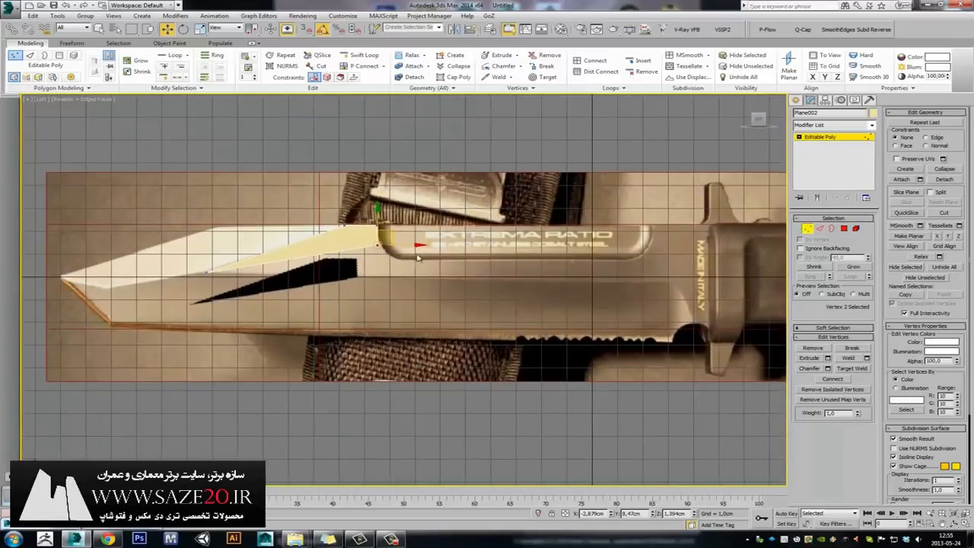
left_click(805, 229)
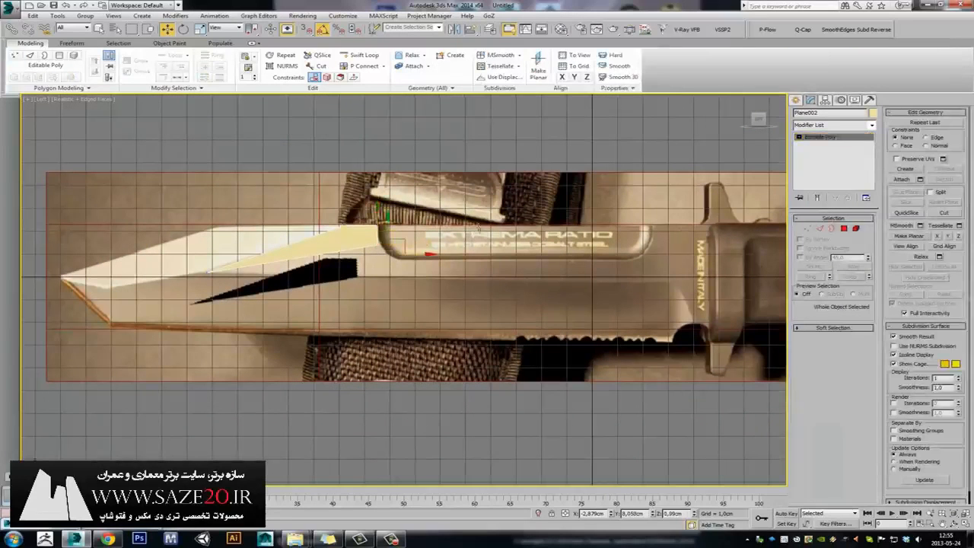
Toggle wireframe display, zoom out on the knife, and select the knife reference plane.
key("F3")
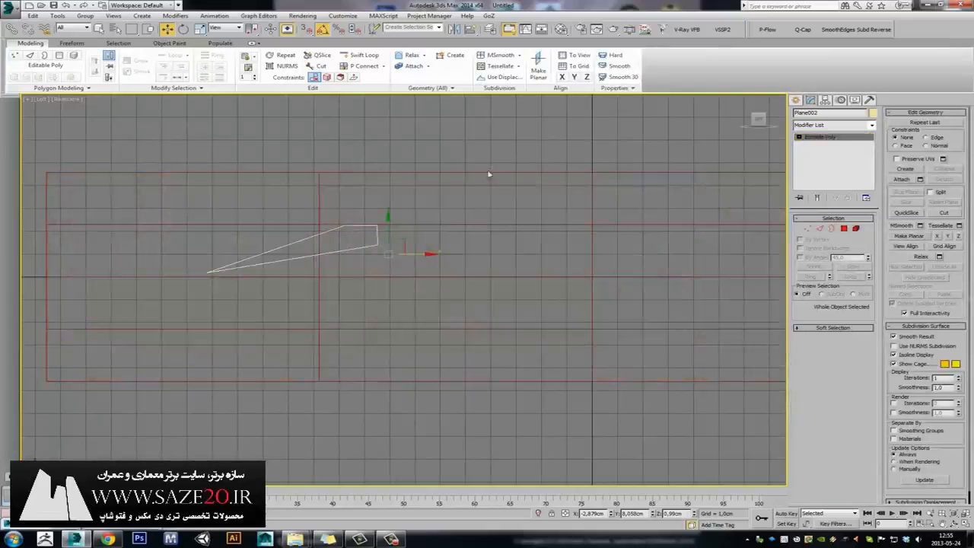
key("F3")
key("F3")
key("F3")
key("F3")
key("F3")
middle_click_drag(418, 228, 447, 234)
scroll(447, 234, "down", 2)
scroll(449, 234, "up", 1)
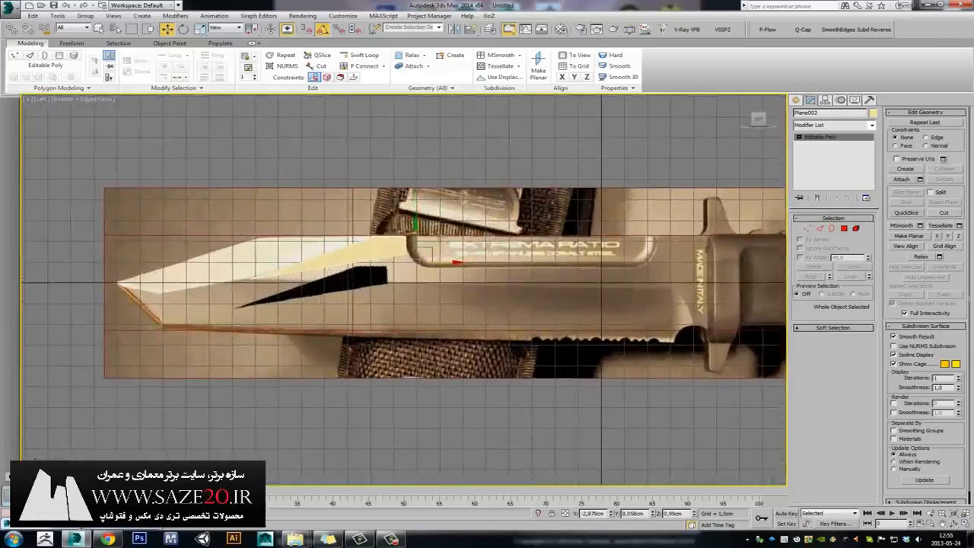
scroll(449, 234, "down", 3)
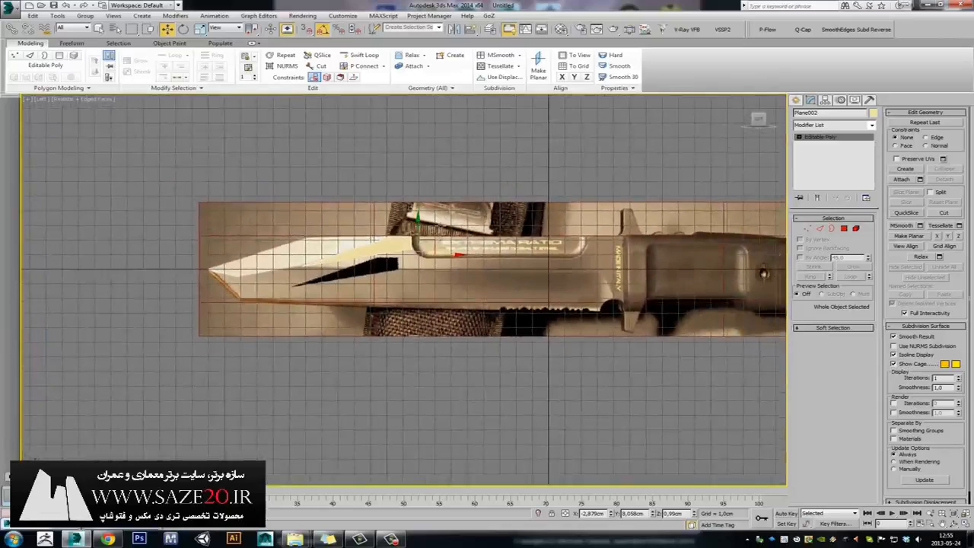
left_click(445, 222)
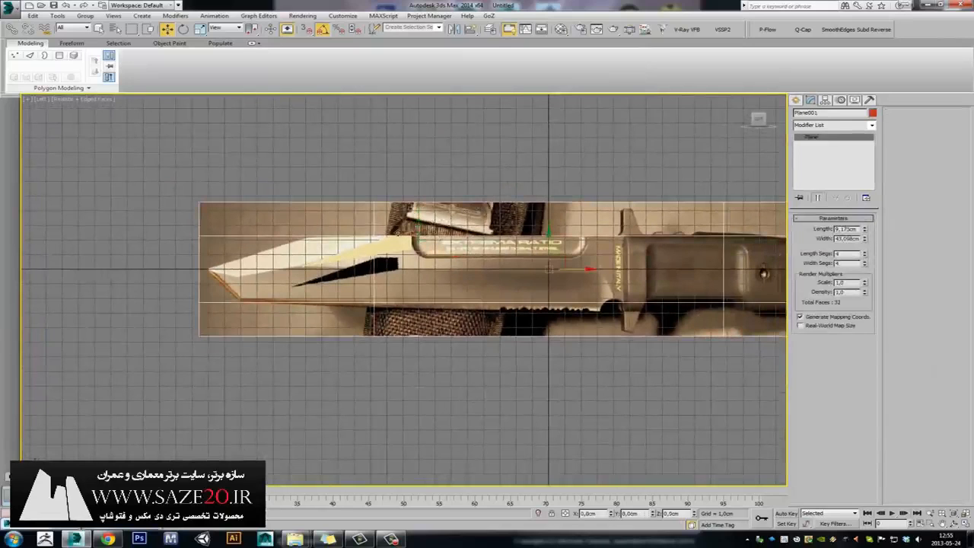
left_click(400, 241)
left_click(442, 231)
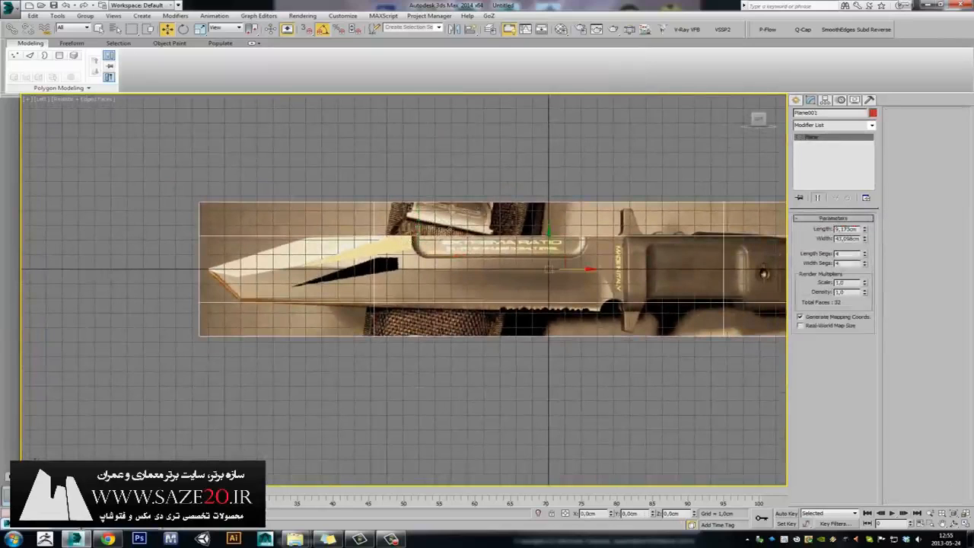
Freeze the knife reference plane with Show Frozen in Gray off so its texture stays visible.
right_click(447, 225)
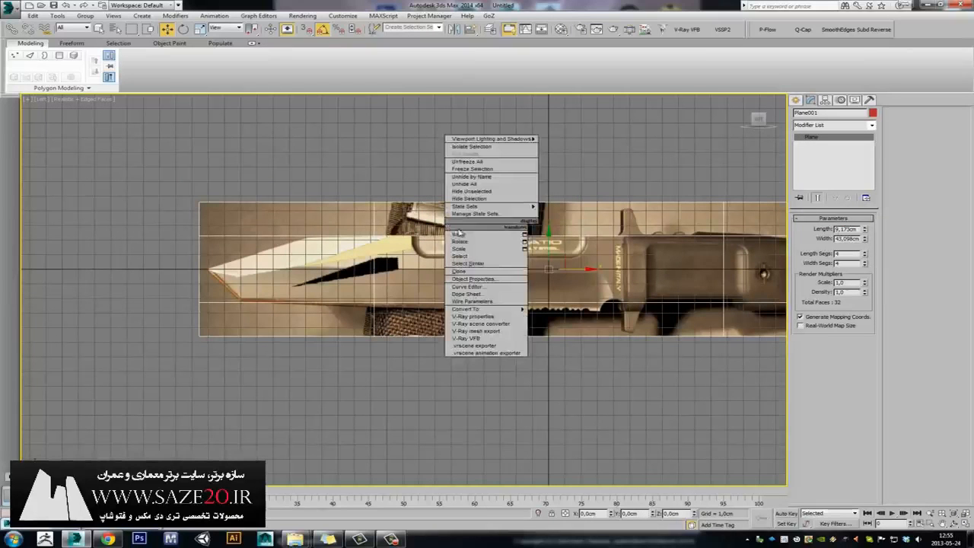
left_click(485, 169)
key("ctrl+z")
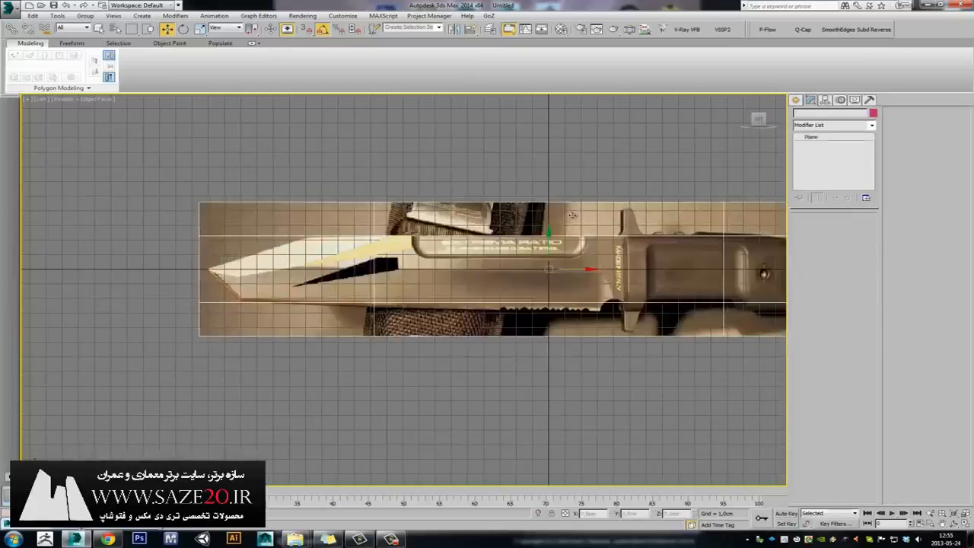
left_click(854, 100)
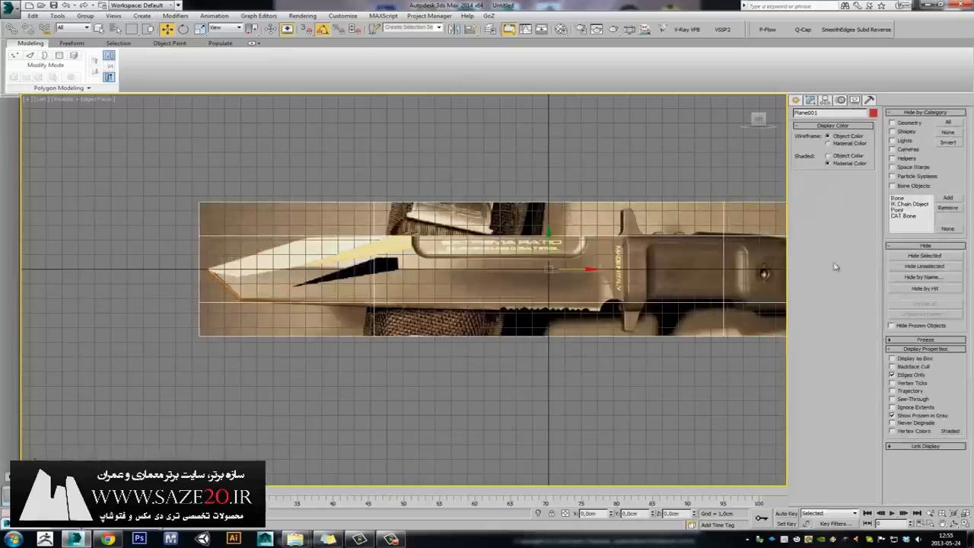
left_click(912, 416)
right_click(549, 253)
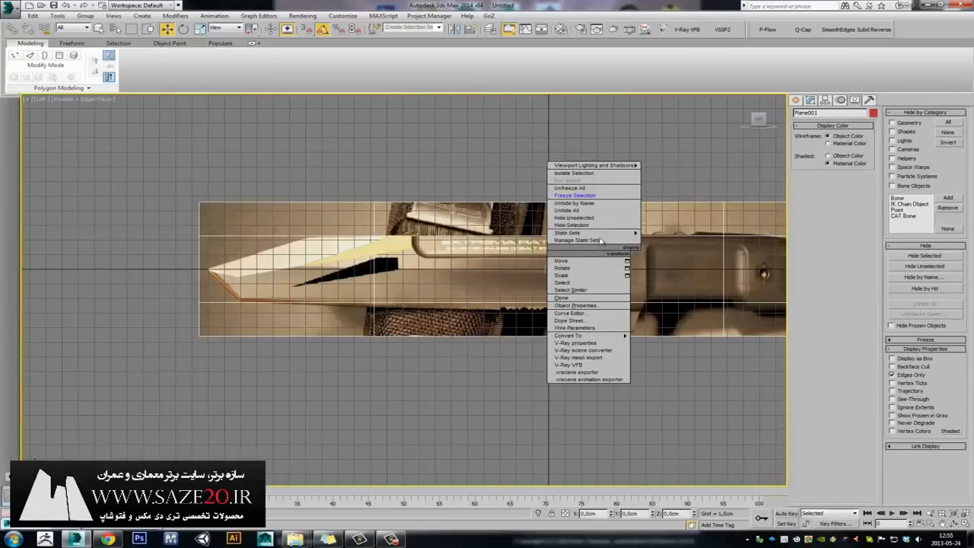
left_click(605, 196)
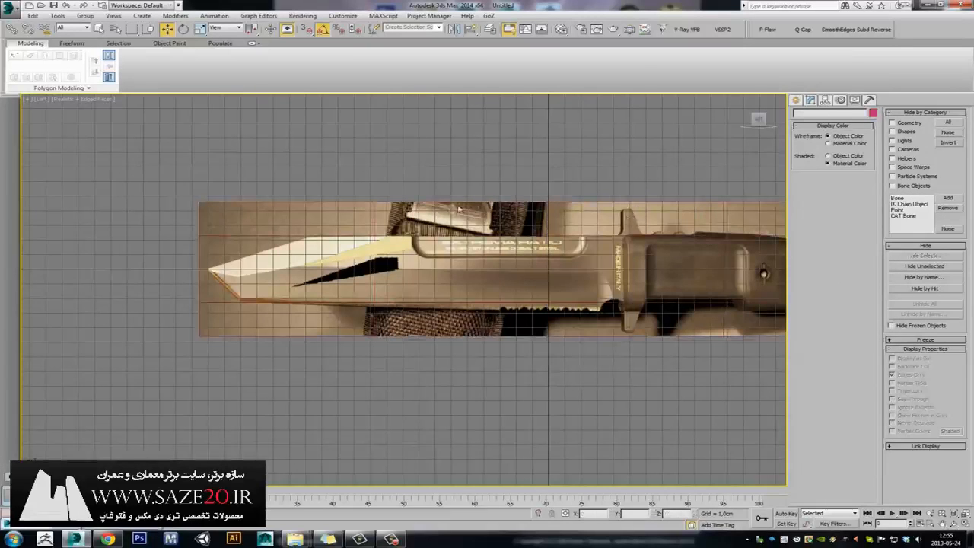
Select the blade outline, pan the knife view left, and switch to the web browser.
left_click(459, 209)
middle_click_drag(521, 211, 517, 250)
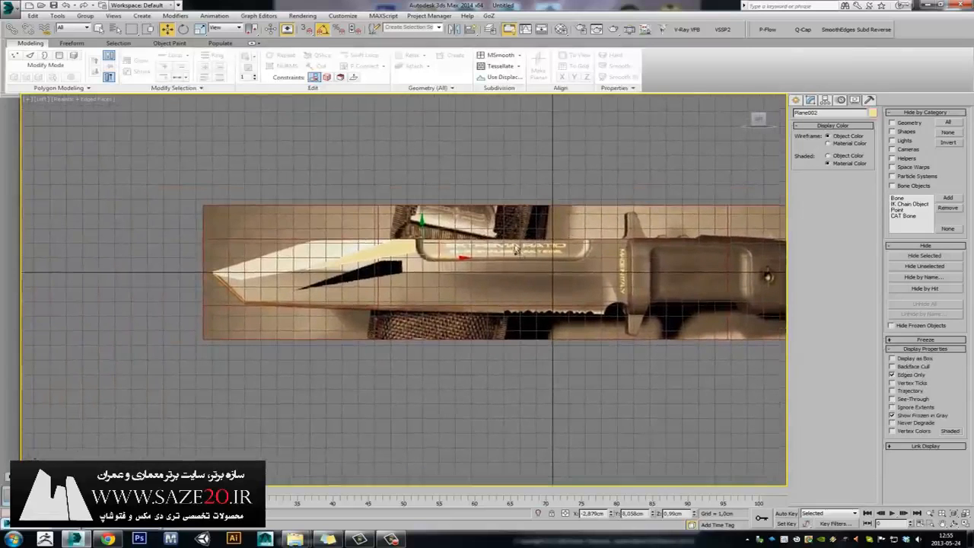
middle_click_drag(445, 239, 510, 203)
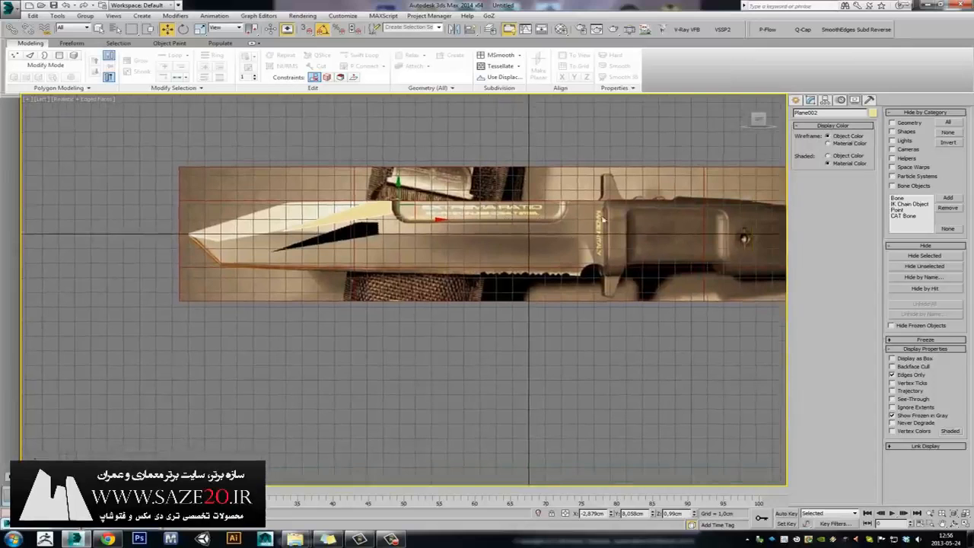
left_click(108, 538)
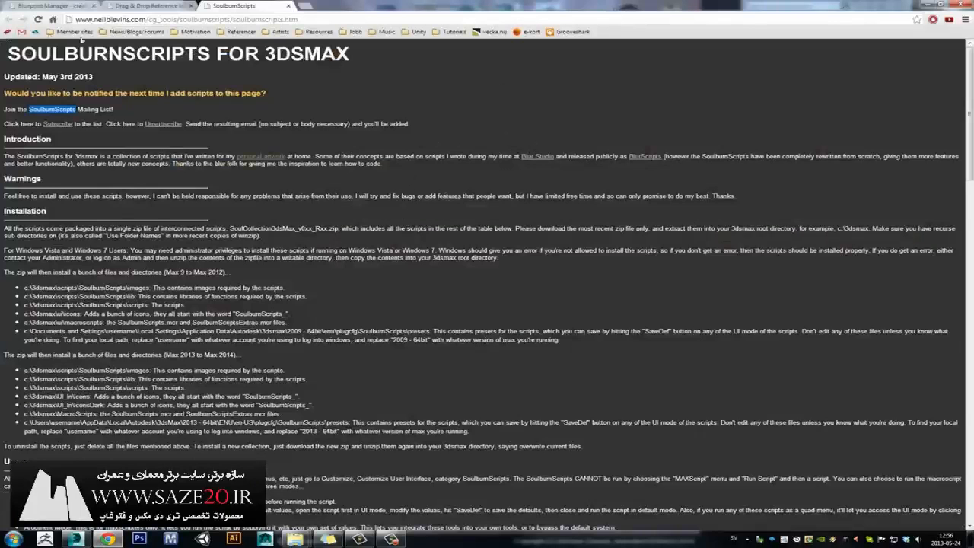
Look over the Blueprint Manager and Drag & Drop Reference Images pages, then return to SoulburnScripts.
left_click(41, 6)
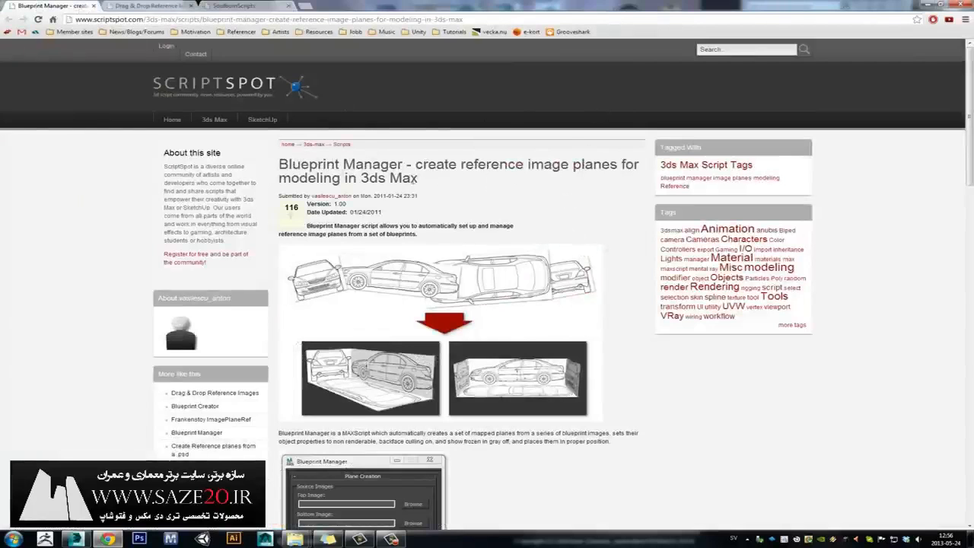
left_click_drag(281, 168, 402, 168)
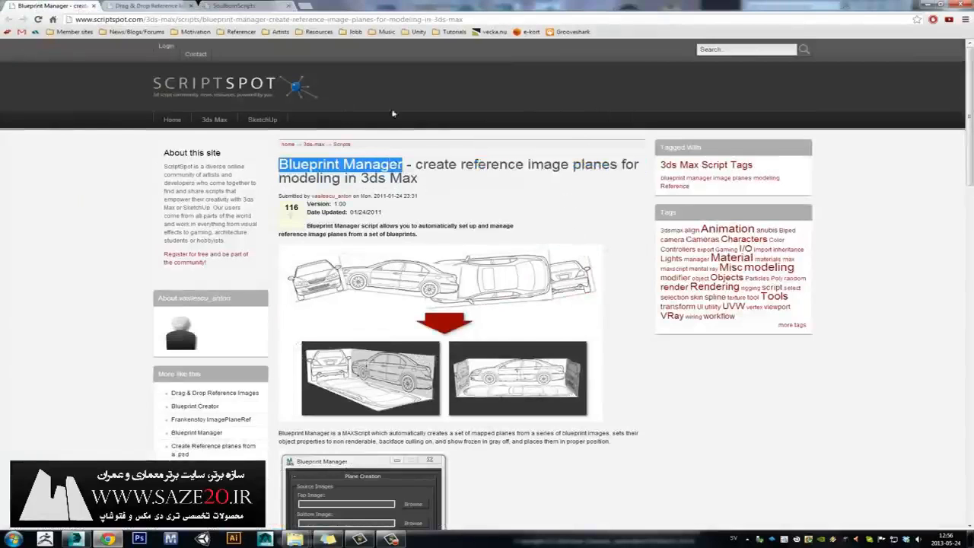
key("ctrl+Tab")
left_click_drag(287, 164, 488, 146)
left_click(269, 8)
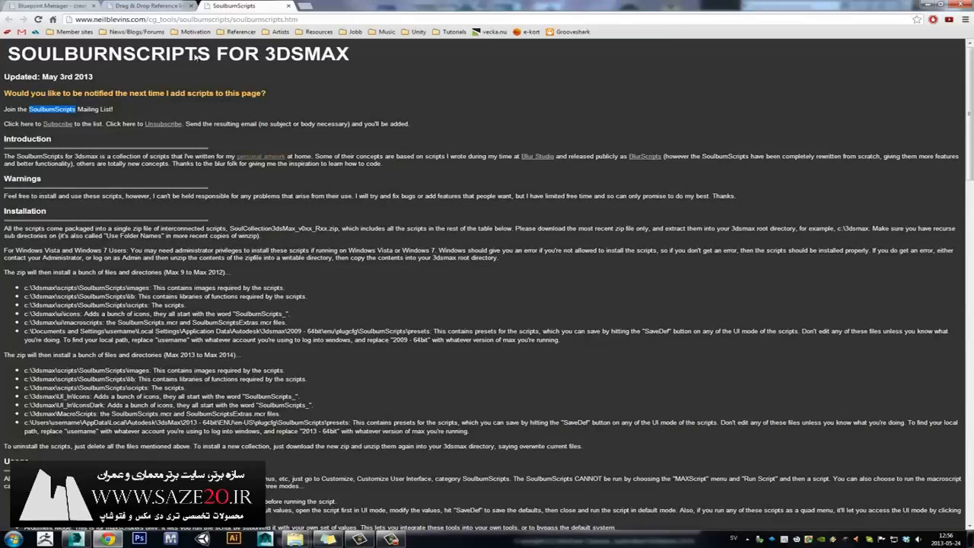
Scroll the SoulburnScripts page to the download table and start saving the SoulCollection zip.
left_click(180, 188)
left_click(331, 15)
left_click(952, 166)
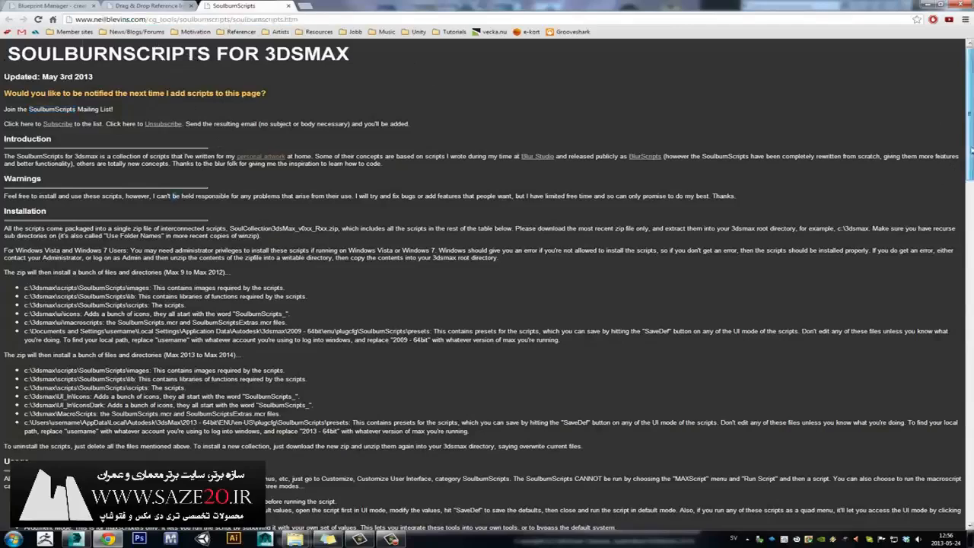
scroll(952, 198, "down", 5)
scroll(954, 254, "down", 1)
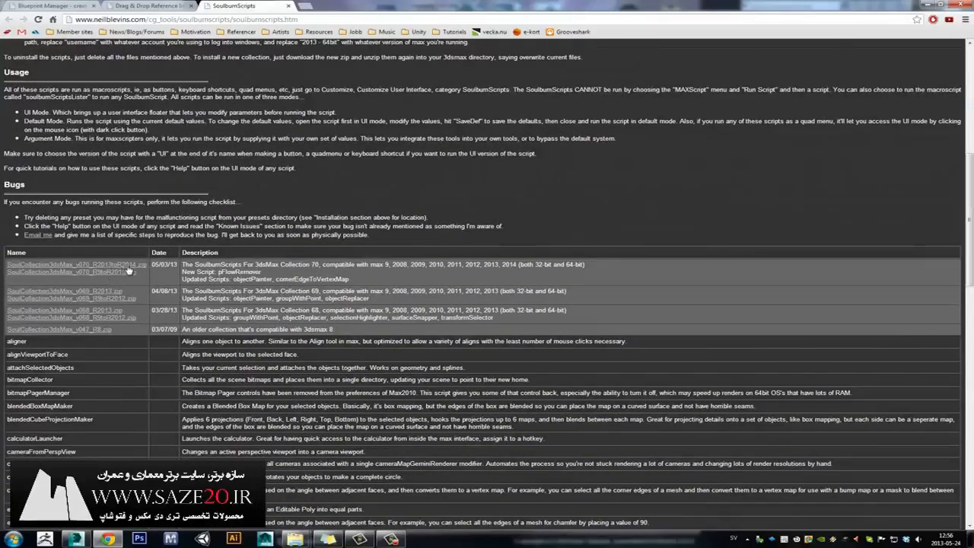
key("super+e")
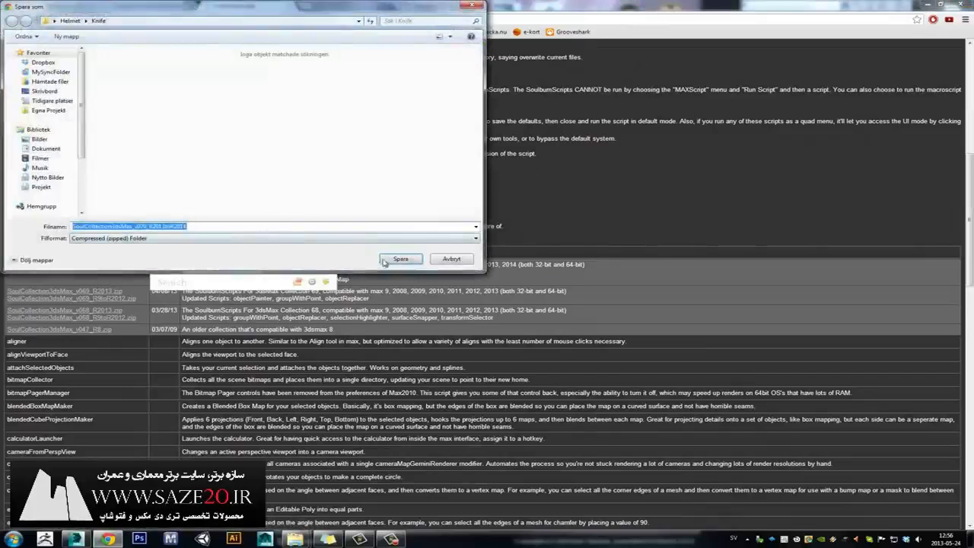
Save the SoulCollection3dsMax_v070_R2013toR2014 zip to Hämtade filer, overwriting the older copy.
left_click(50, 82)
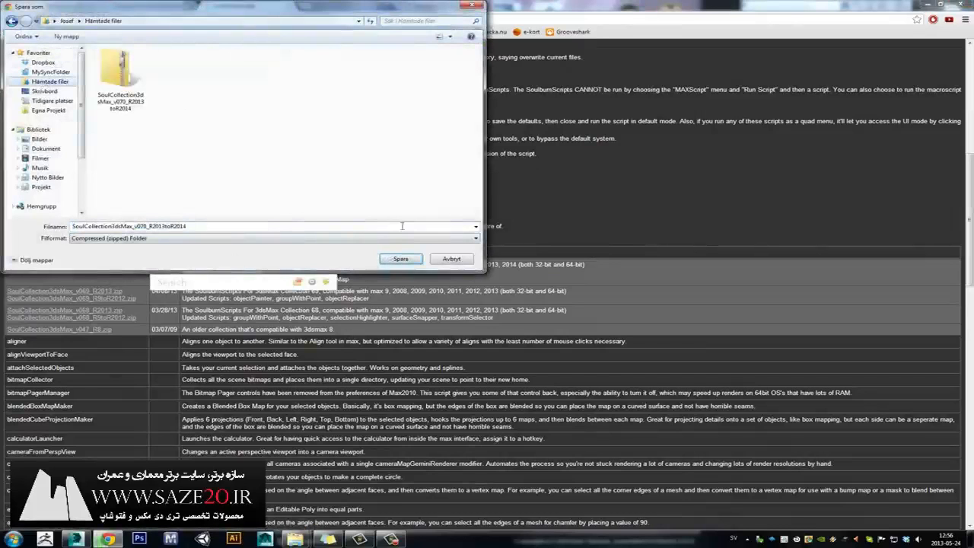
left_click(401, 259)
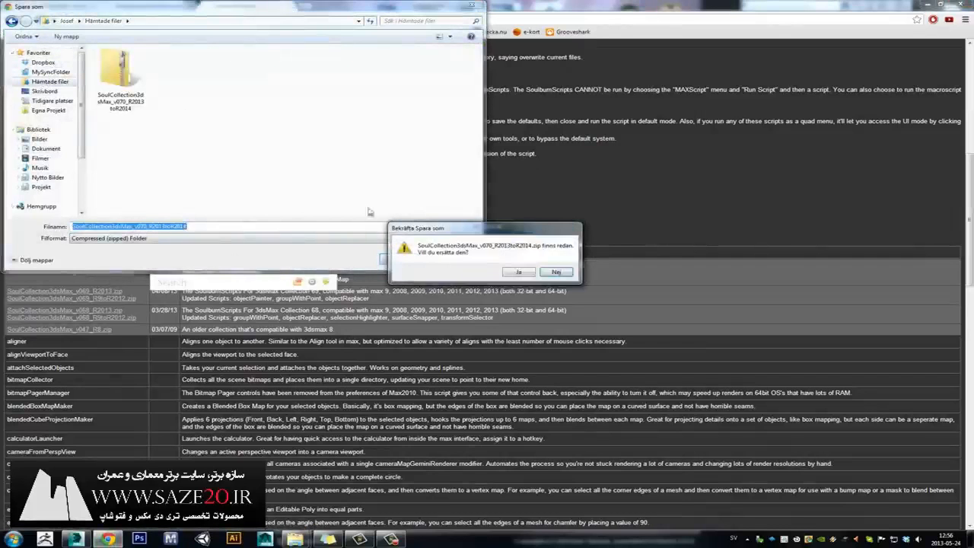
left_click(518, 272)
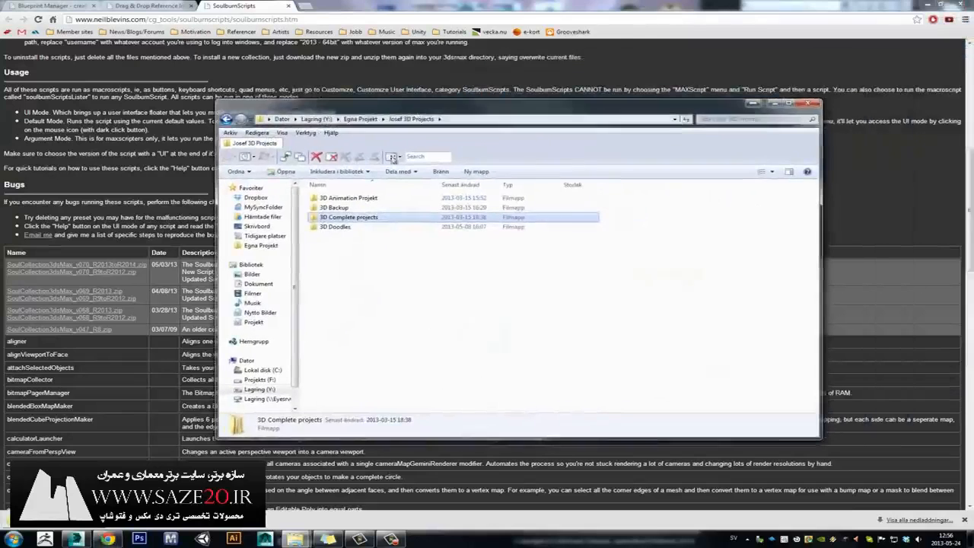
Open Hämtade filer and start extracting the downloaded SoulCollection zip.
left_click(262, 217)
left_click(338, 217)
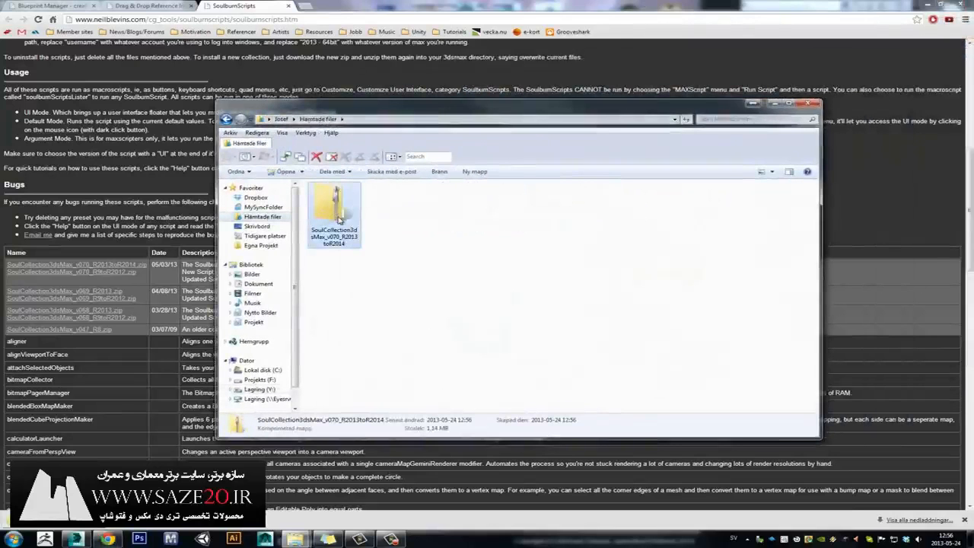
right_click(340, 218)
left_click(403, 248)
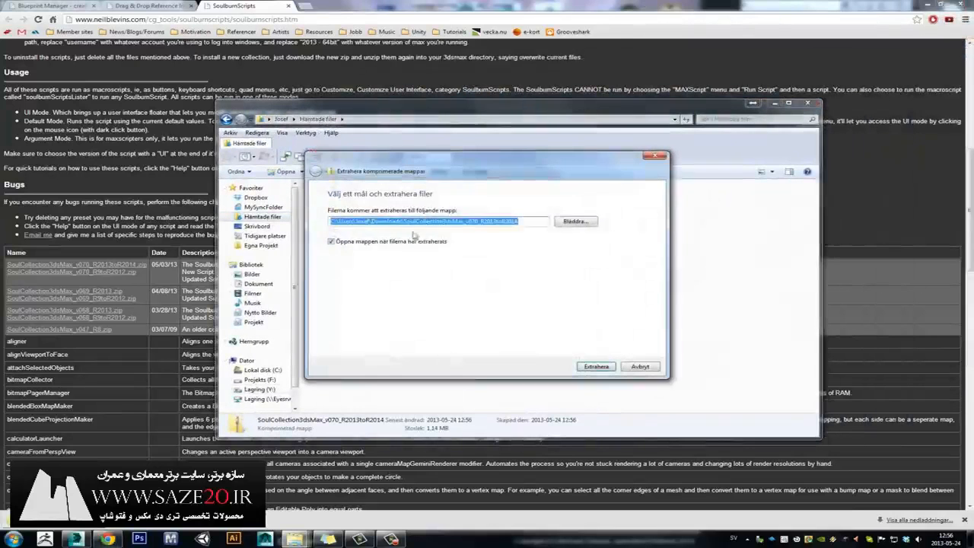
Set the extraction destination to C:\Program Files\Autodesk, then cancel and close the downloads window.
left_click(571, 222)
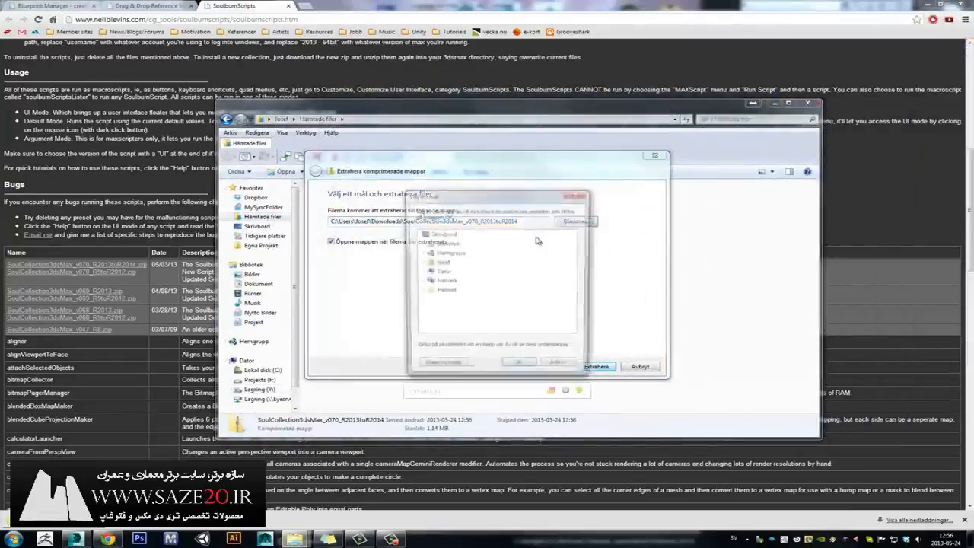
left_click(420, 262)
left_click(440, 273)
left_click(456, 281)
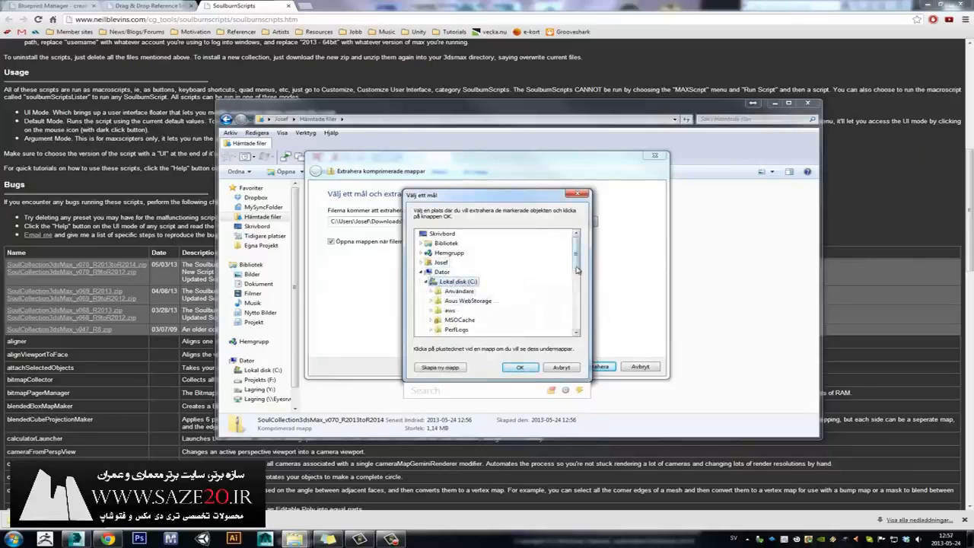
mouse_move(577, 266)
left_mouse_down()
mouse_move(577, 289)
mouse_move(578, 260)
left_mouse_up()
left_click(457, 272)
left_click(459, 282)
left_click(520, 366)
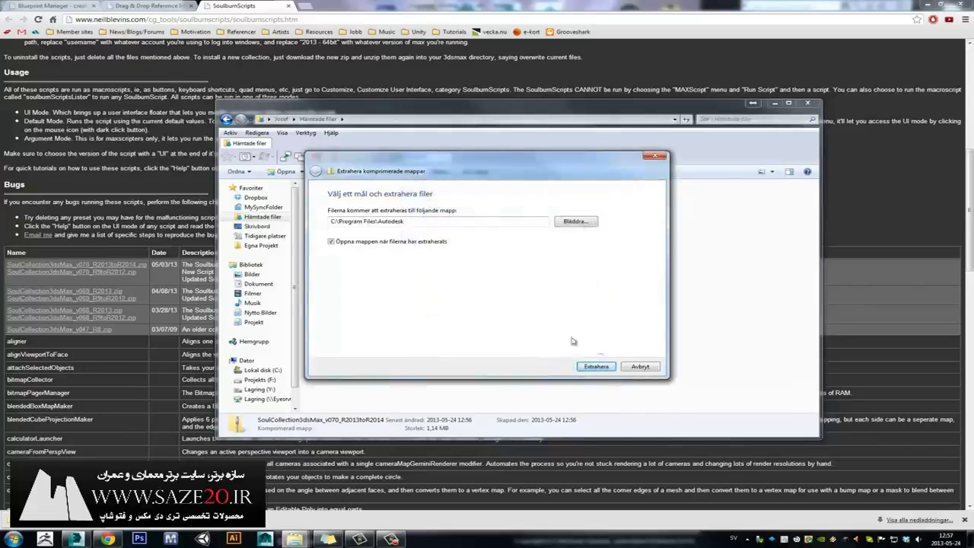
left_click(637, 367)
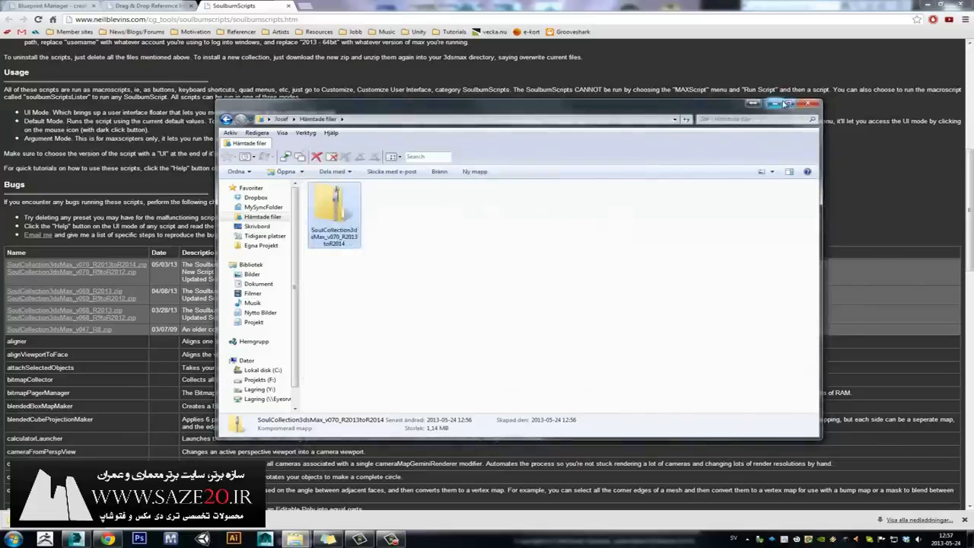
left_click(808, 104)
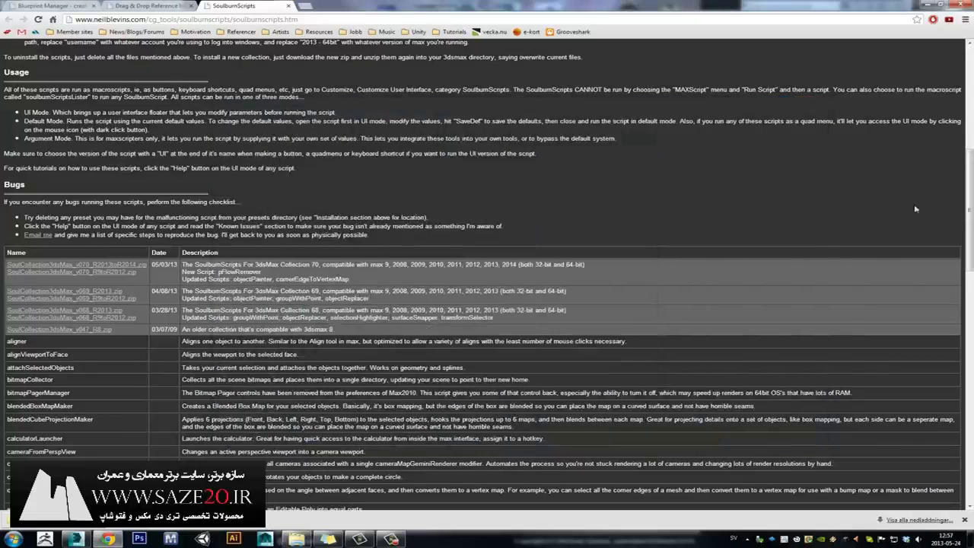
Scroll through the Drag & Drop Reference Images script page.
left_click_drag(968, 203, 960, 100)
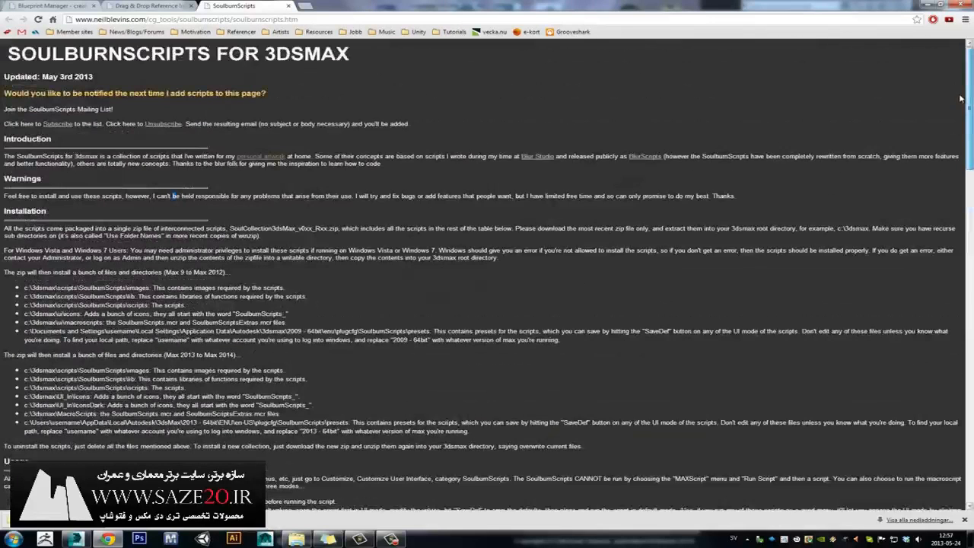
left_click(156, 7)
scroll(628, 205, "down", 3)
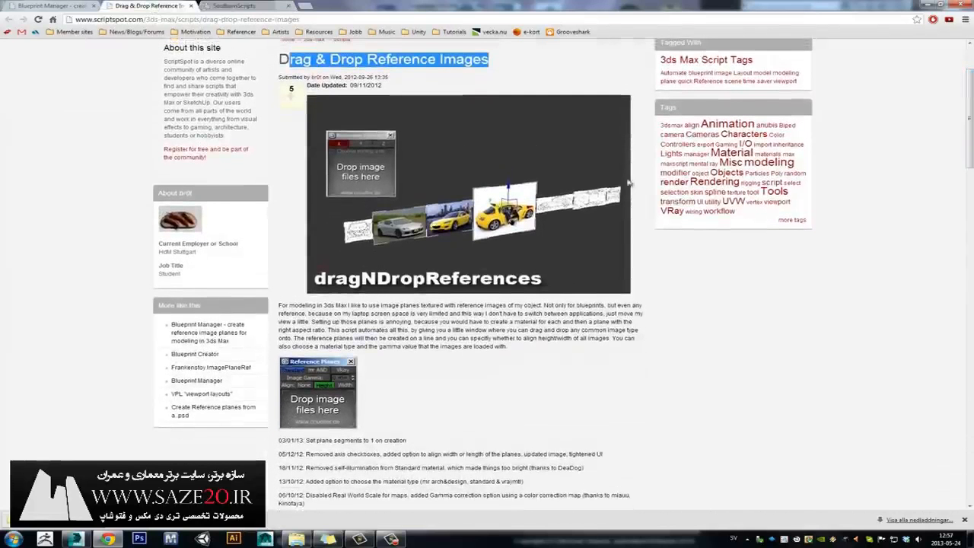
left_click(962, 106)
left_click_drag(969, 112, 872, 191)
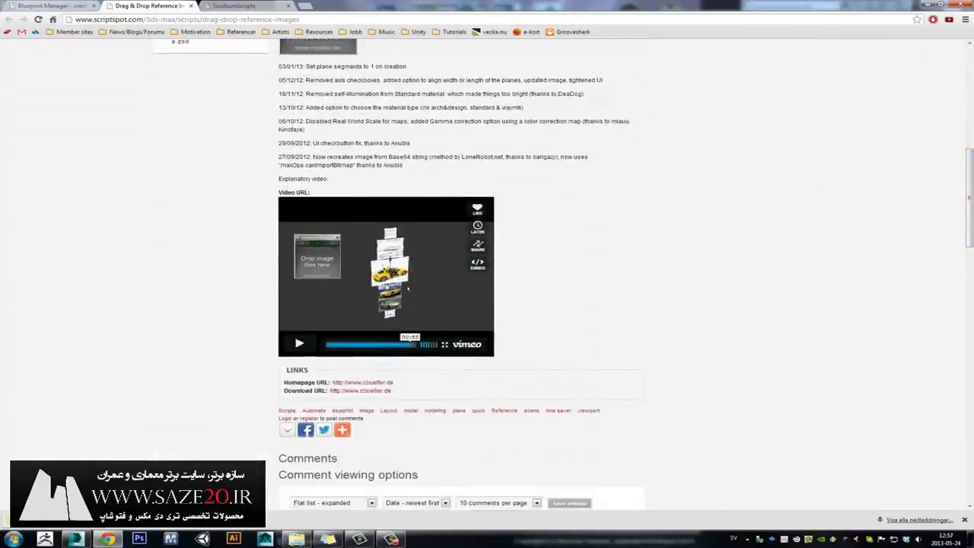
Scroll through the Blueprint Manager page, return to SoulburnScripts, and minimize Chrome.
left_click(53, 9)
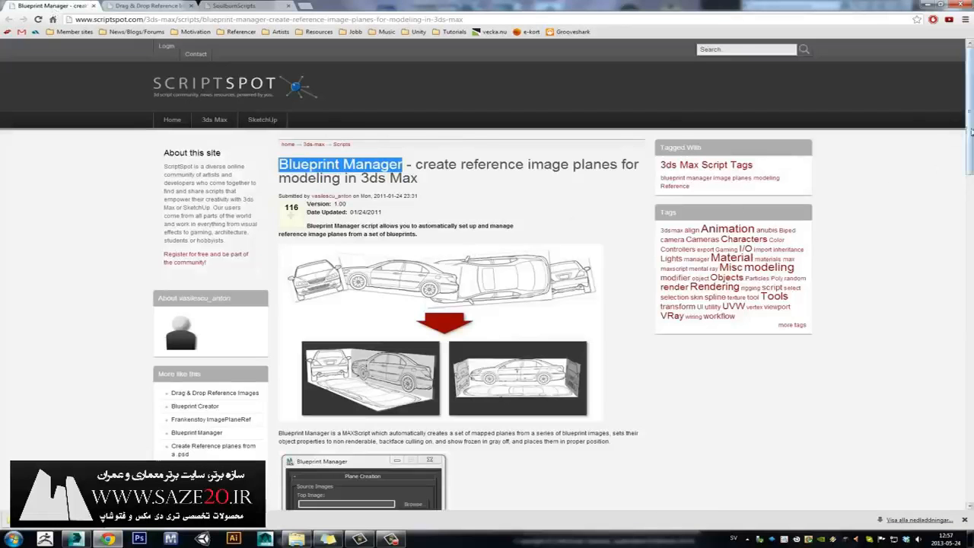
left_click_drag(967, 135, 967, 179)
scroll(467, 252, "down", 2)
scroll(467, 251, "up", 6)
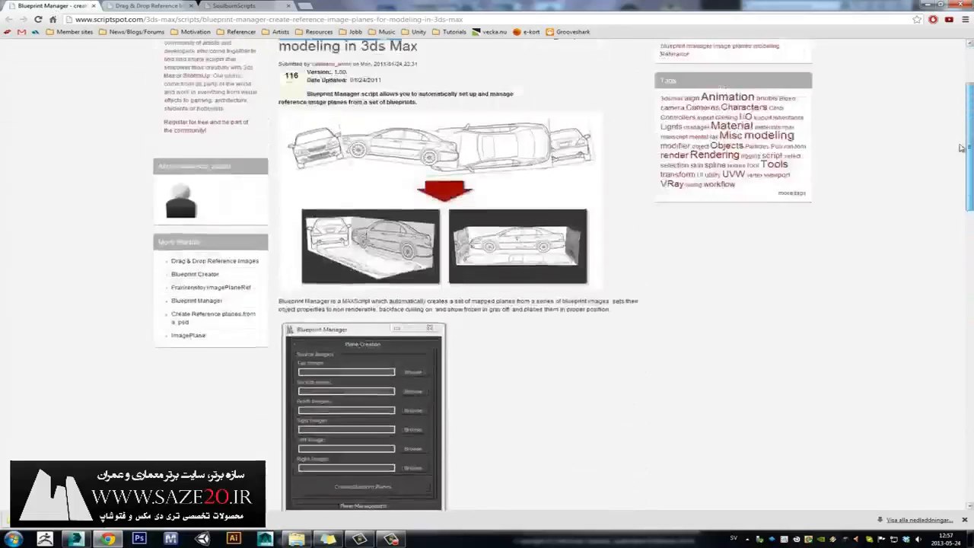
left_click(244, 6)
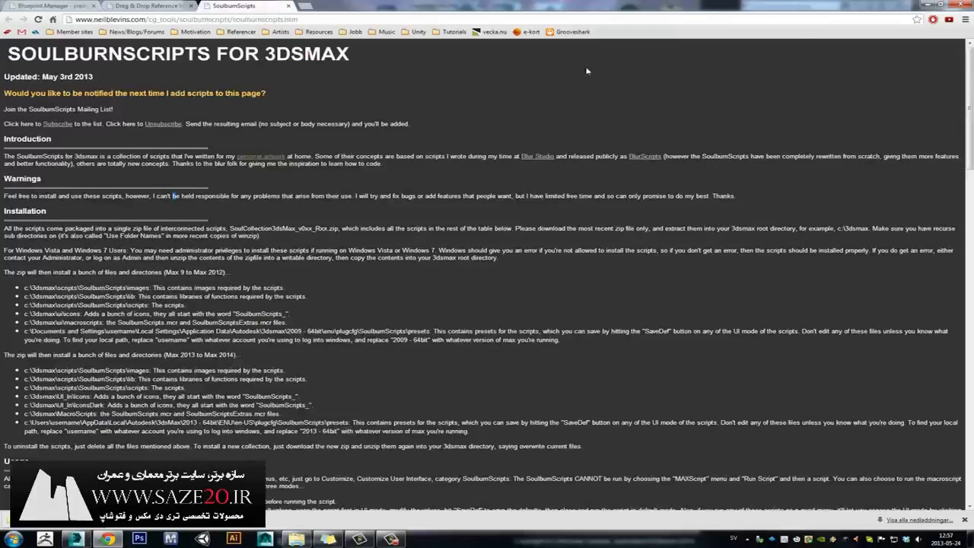
left_click(927, 6)
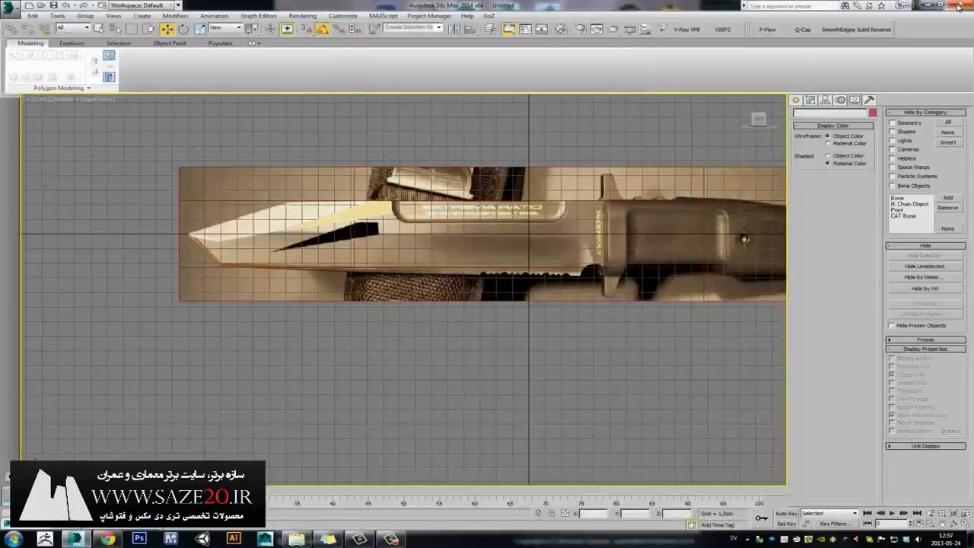
Start a new scene without saving the knife scene and open Customize User Interface.
left_click(958, 6)
left_click(491, 284)
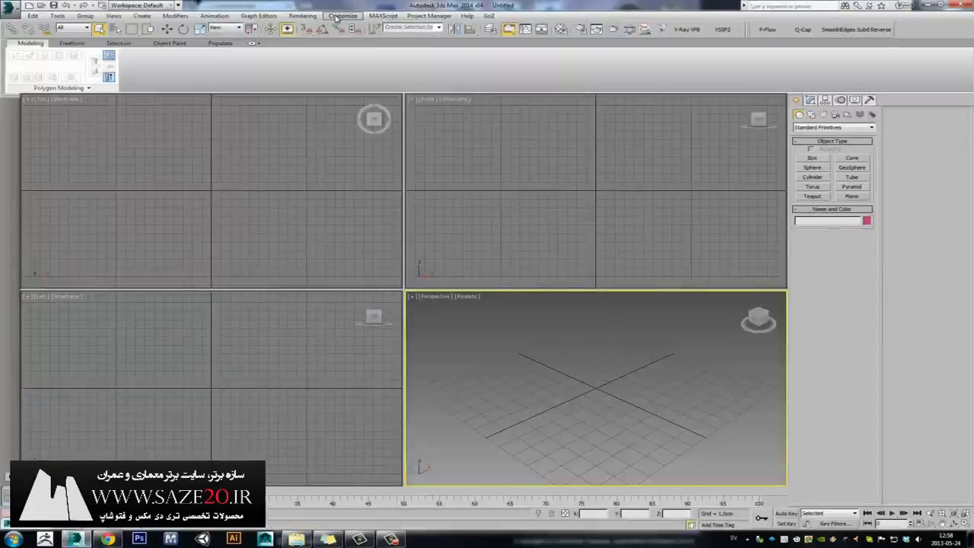
left_click(342, 16)
left_click(359, 30)
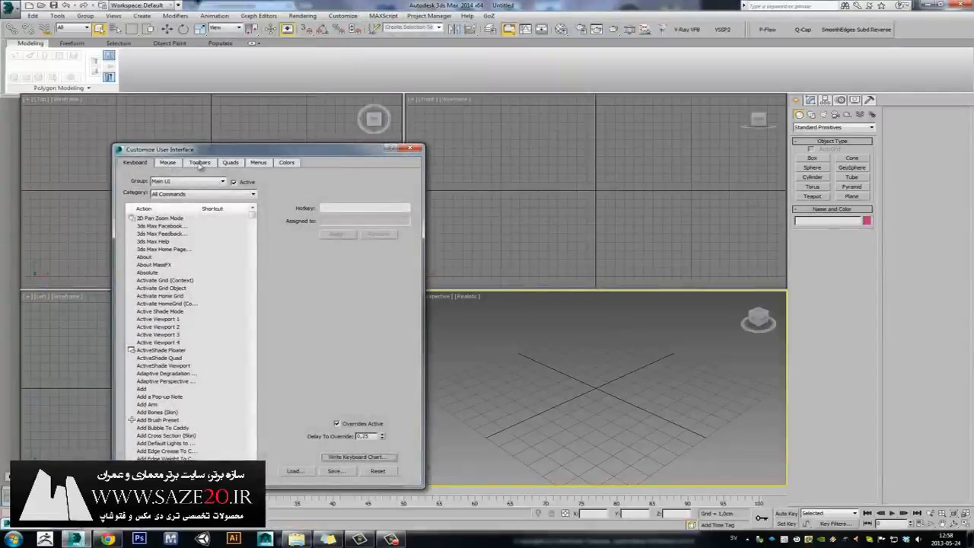
In the Toolbars tab, filter to SoulburnScripts and place soulburnScriptsListerUI on the main toolbar.
left_click(199, 163)
left_click(253, 194)
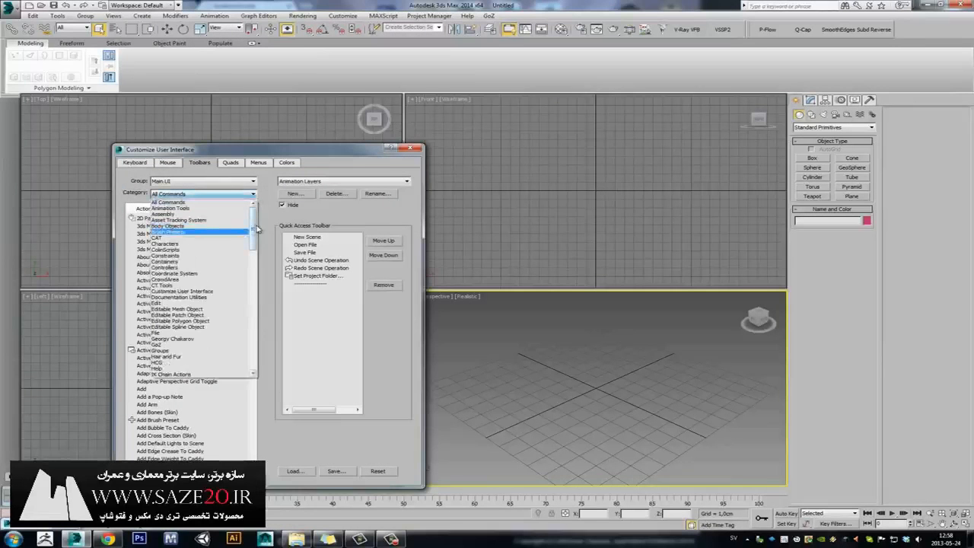
left_click_drag(252, 226, 256, 328)
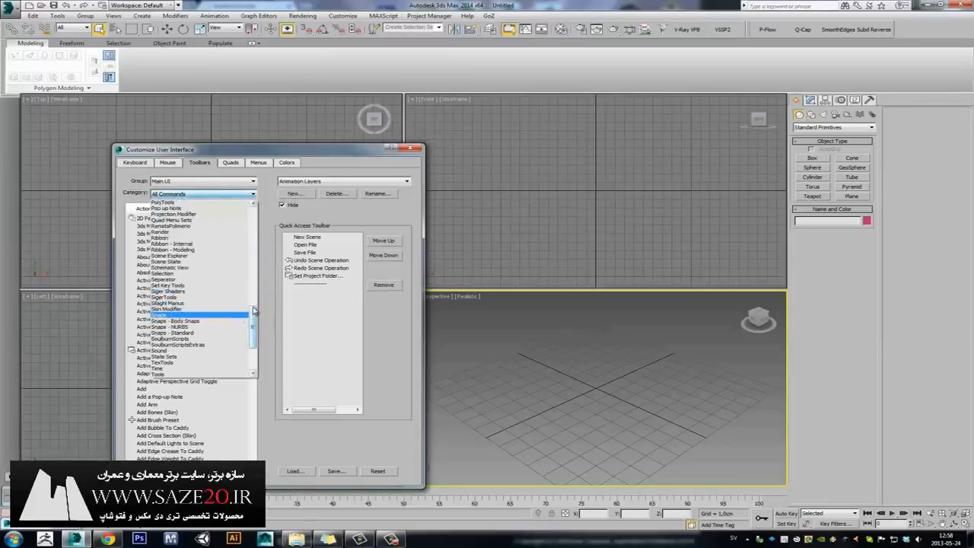
scroll(254, 310, "down", 2)
left_click(220, 308)
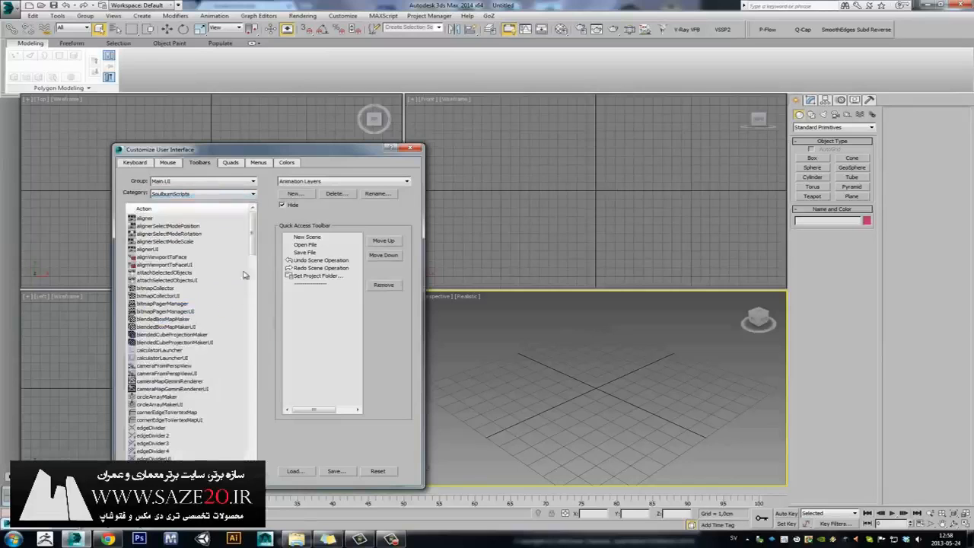
left_click_drag(254, 242, 273, 383)
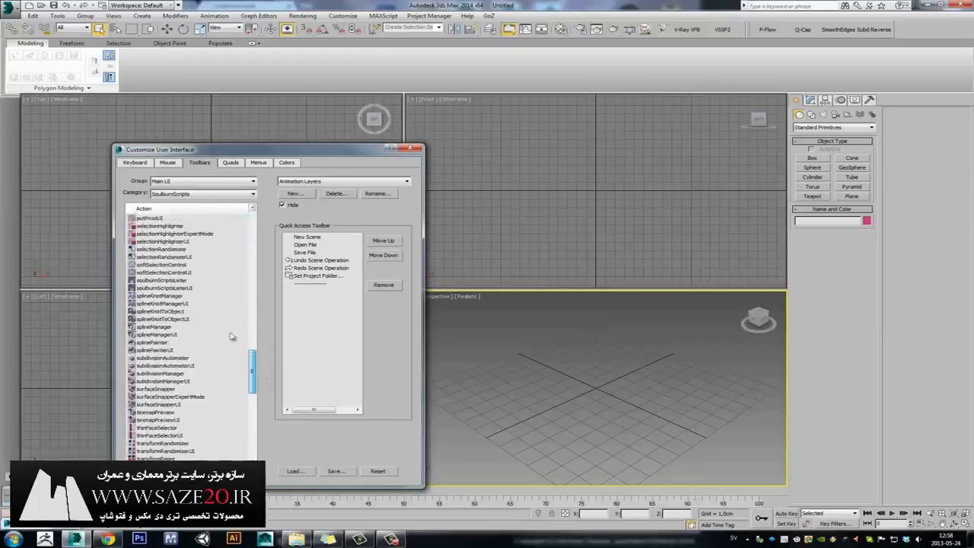
left_click(190, 289)
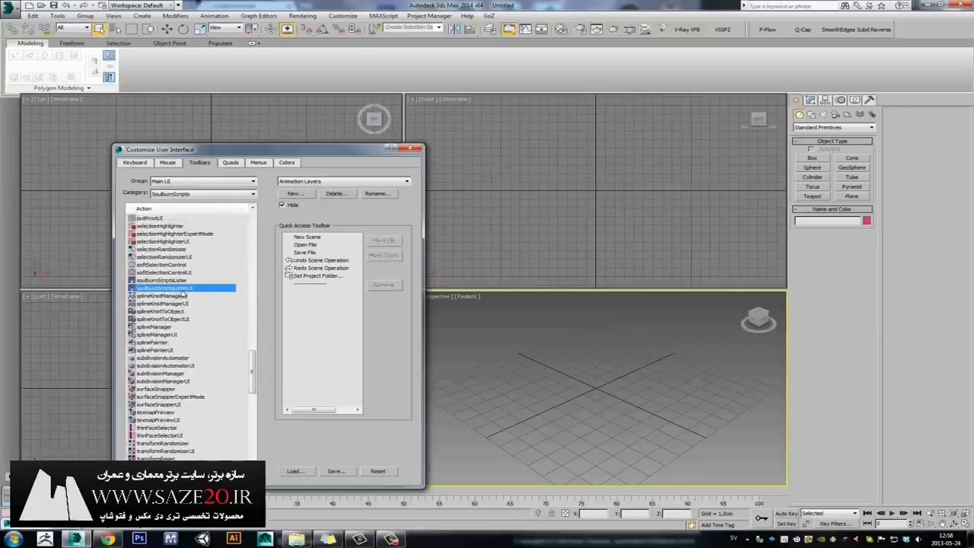
left_click_drag(188, 290, 900, 31)
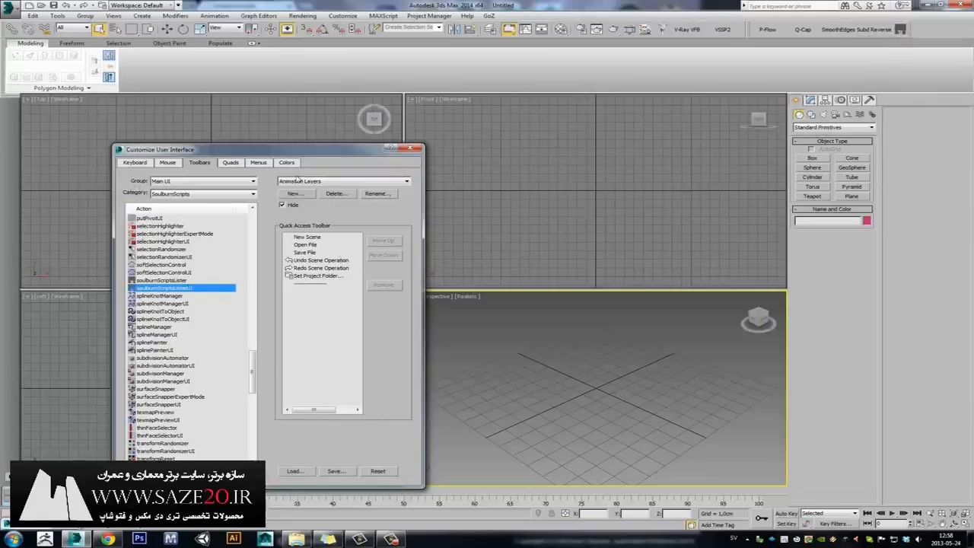
Close the customization settings and run imagePlaneMaker from the new Soulburn scripts lister button.
left_click(413, 148)
left_click(900, 31)
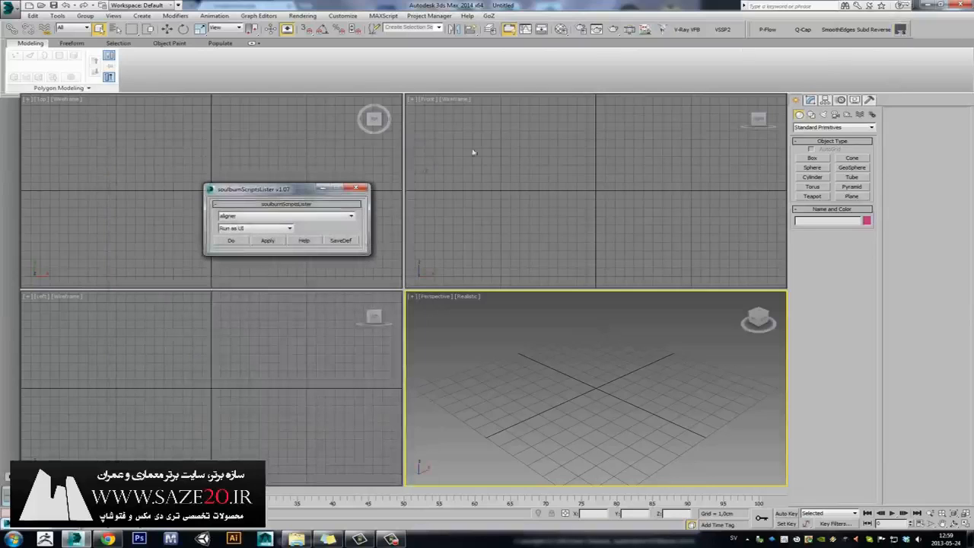
left_click_drag(267, 196, 318, 143)
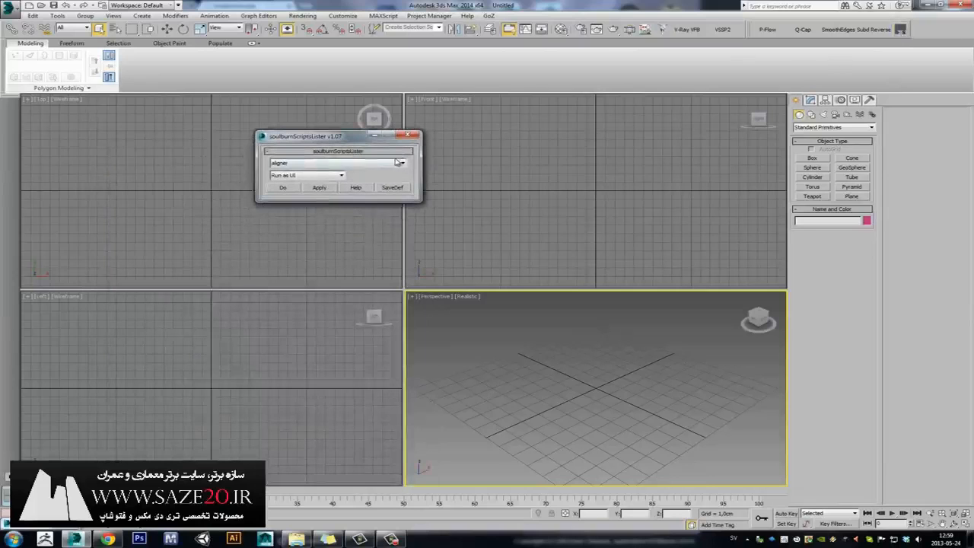
left_click(402, 162)
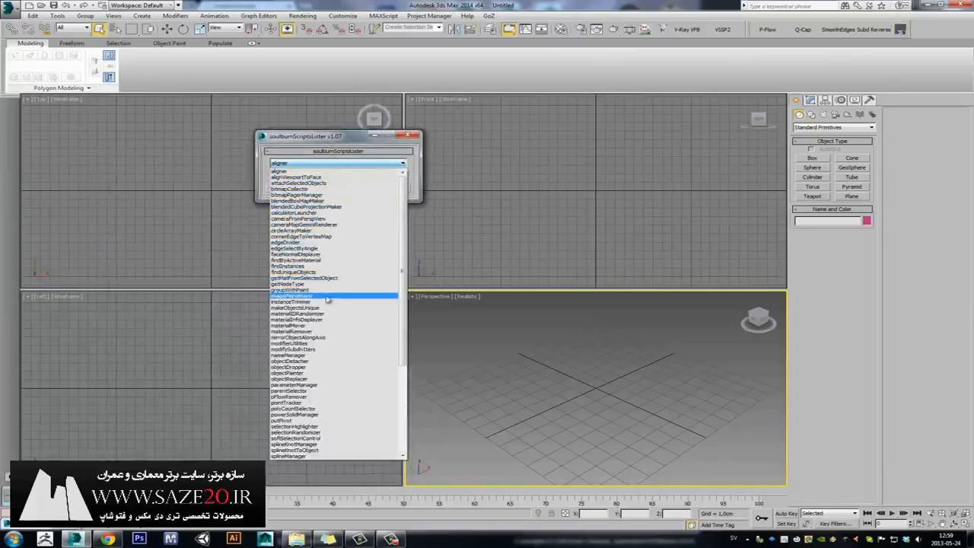
left_click(328, 296)
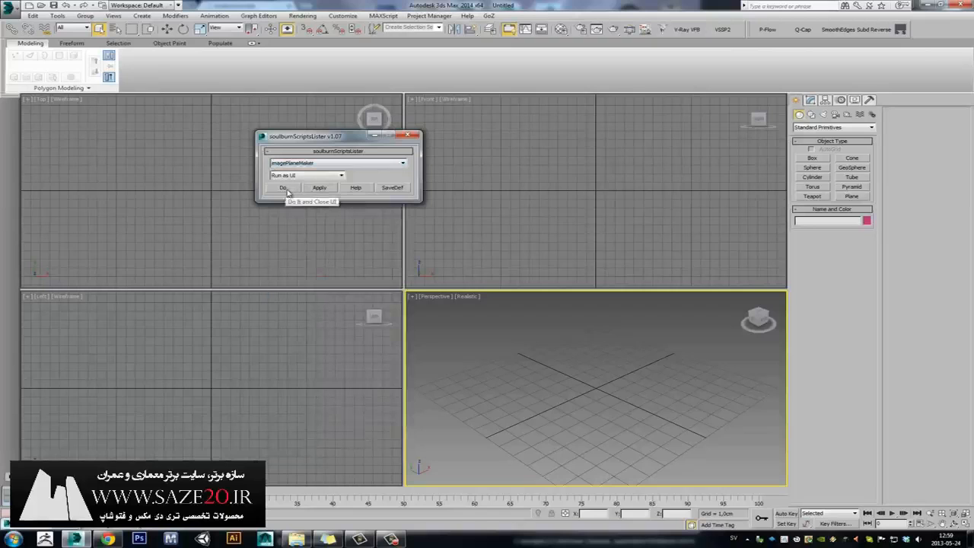
left_click(321, 188)
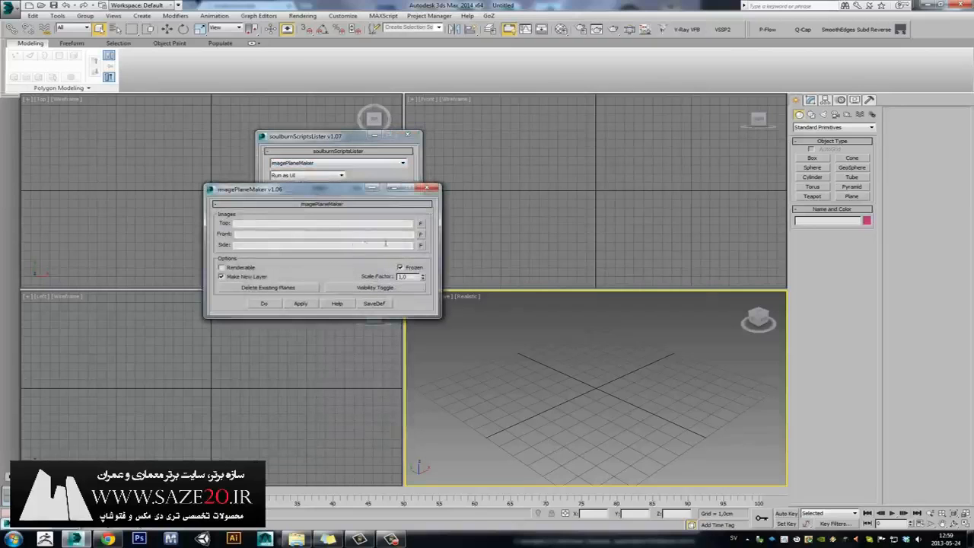
Load extrema-ratio-fulcrum ref.jpg as the Side image in imagePlaneMaker.
left_click_drag(353, 189, 655, 121)
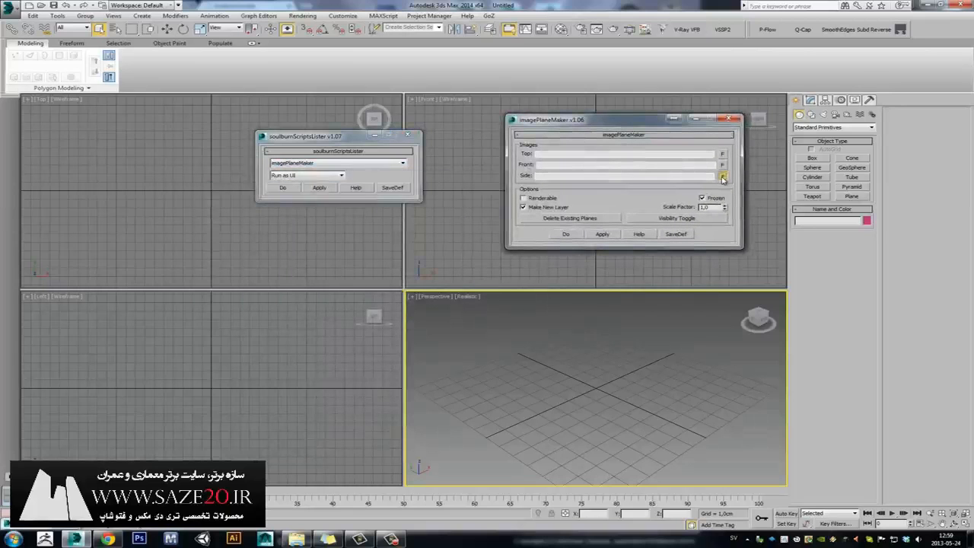
left_click(722, 176)
left_click(77, 79)
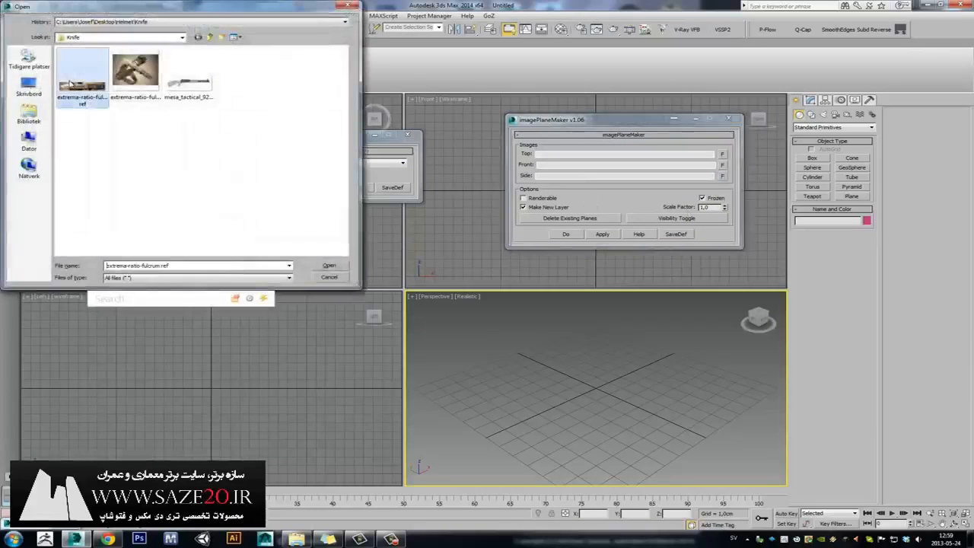
double_click(78, 86)
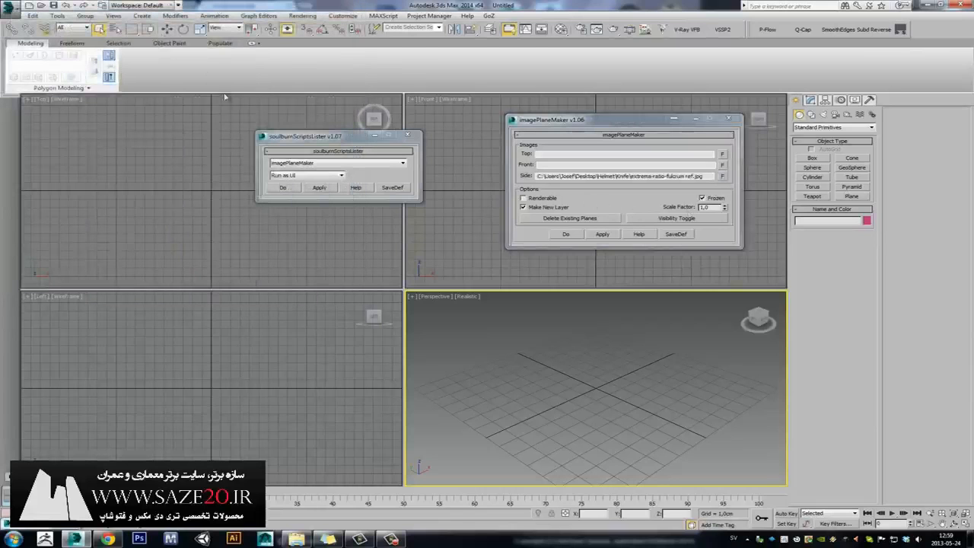
Load mesa_tactical_92740_02.jpg as the Top image and apply to build the reference planes.
left_click(722, 154)
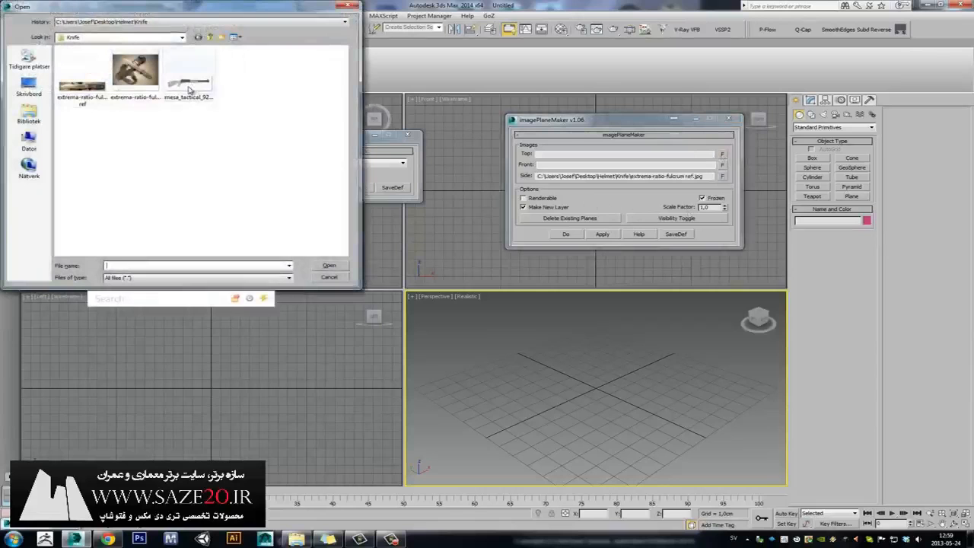
double_click(189, 85)
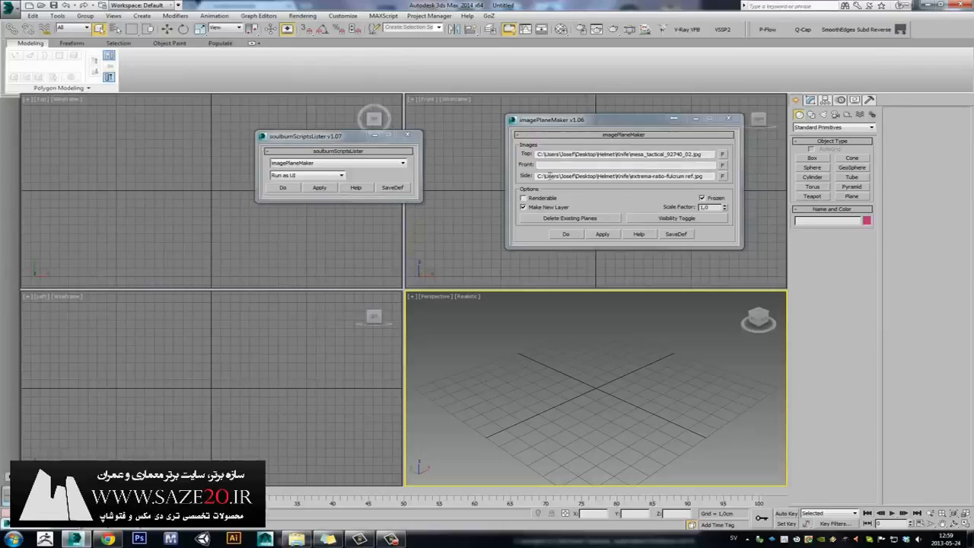
left_click_drag(704, 176, 516, 184)
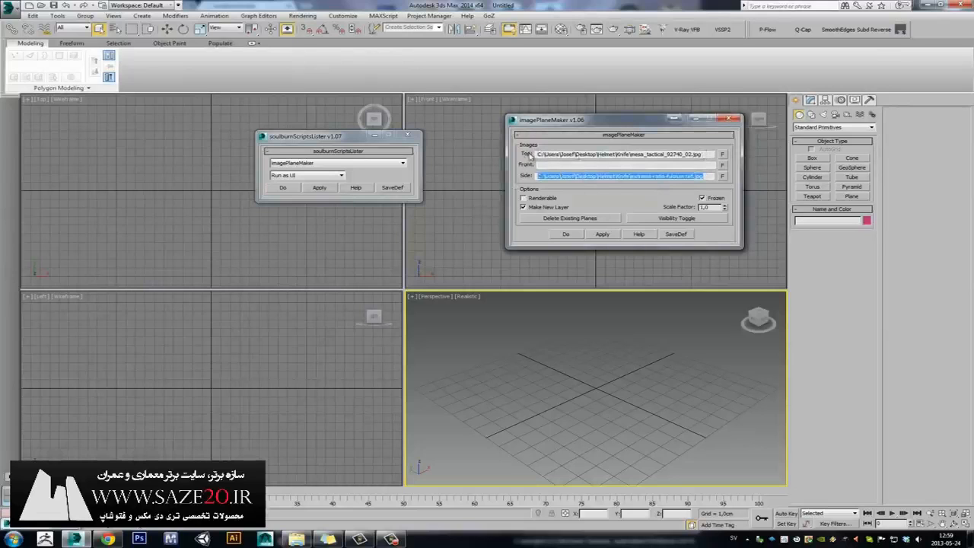
left_click(601, 235)
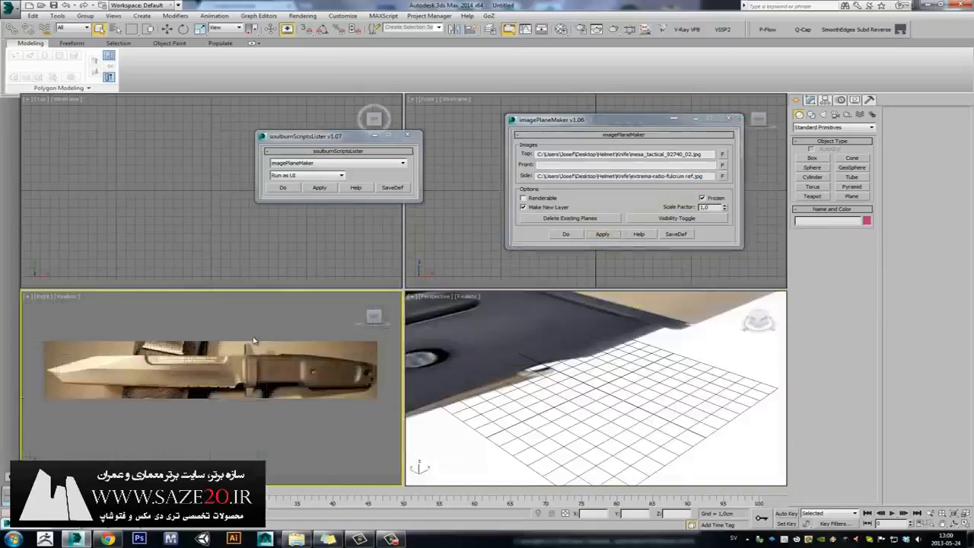
Give the Front view realistic shading and switch it to a Top view of the shotgun plane.
middle_click_drag(241, 343, 250, 336)
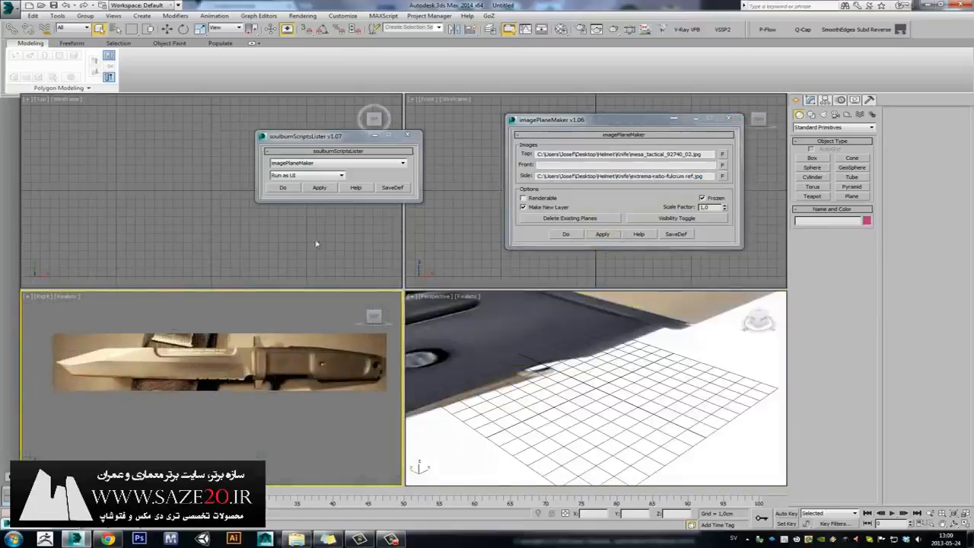
left_click(472, 211)
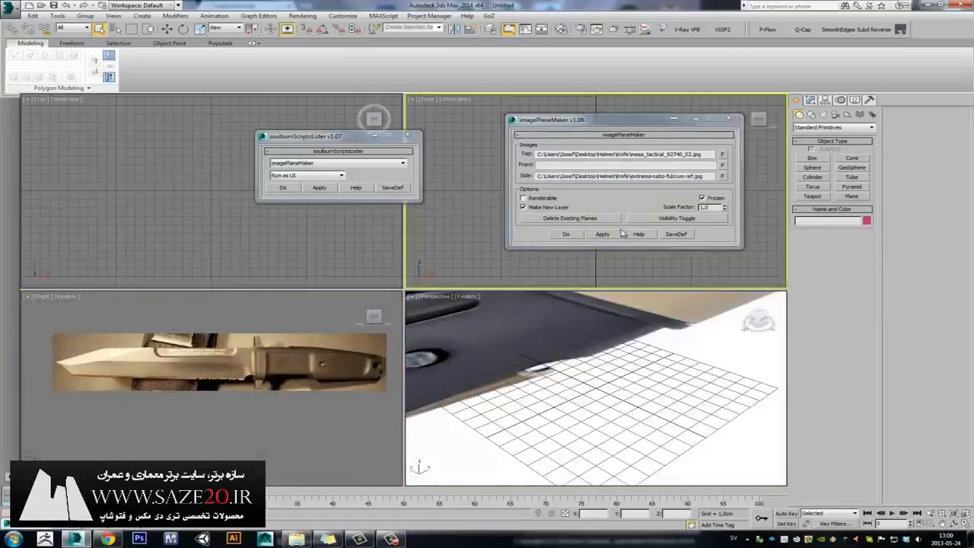
key("F3")
left_click_drag(582, 176, 617, 141)
left_click(430, 105)
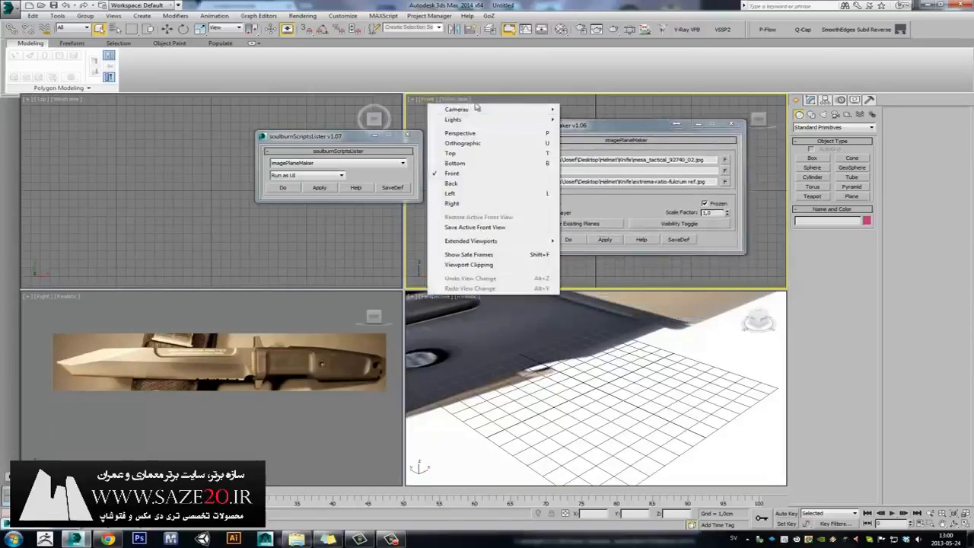
left_click(450, 153)
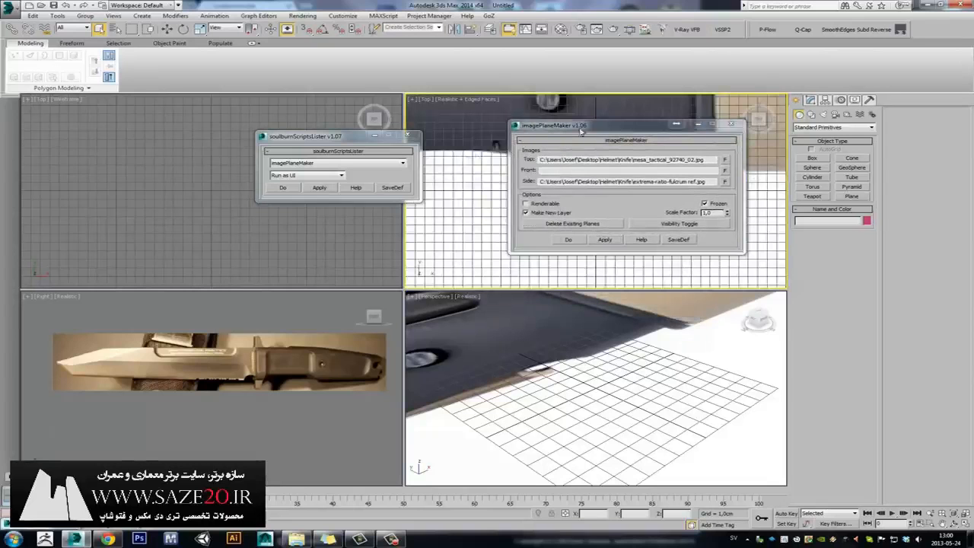
scroll(474, 170, "down", 6)
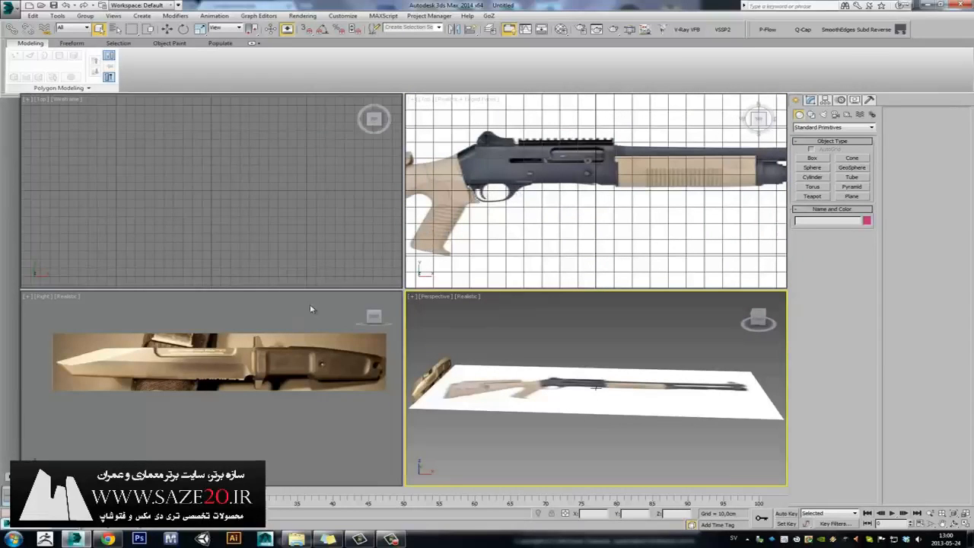
Zoom around both references, then maximize the knife side view with Alt+W.
left_click(310, 309)
middle_click_drag(482, 180, 554, 187)
scroll(555, 183, "down", 5)
scroll(555, 183, "up", 5)
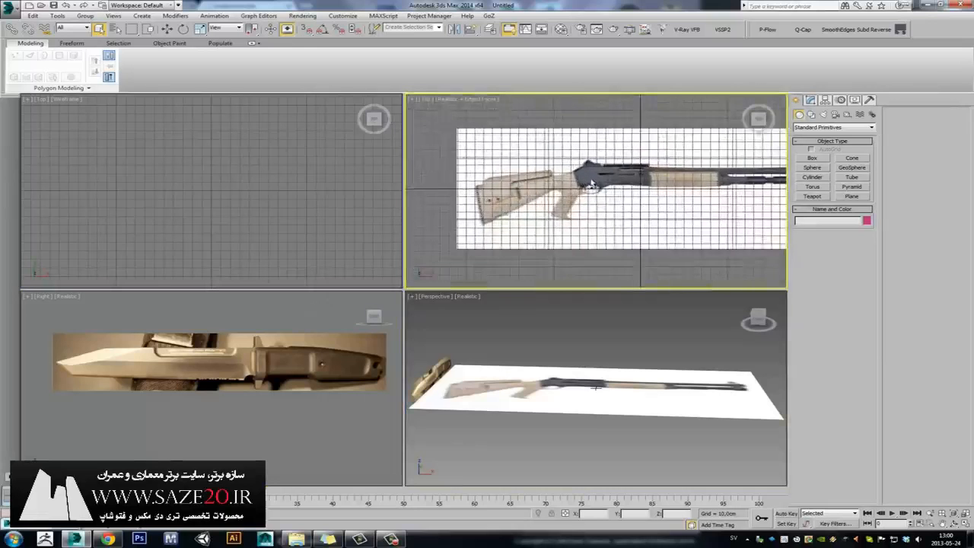
scroll(613, 169, "up", 8)
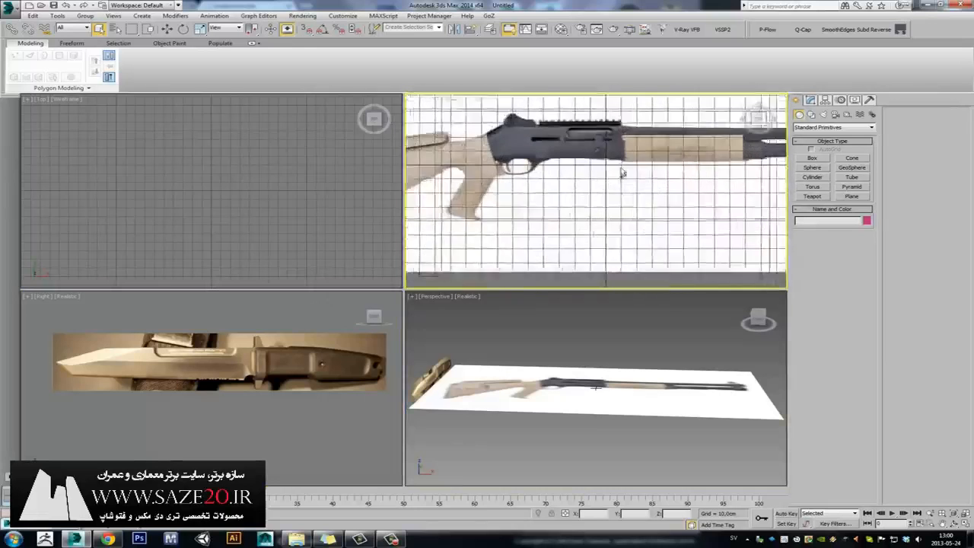
scroll(632, 173, "down", 6)
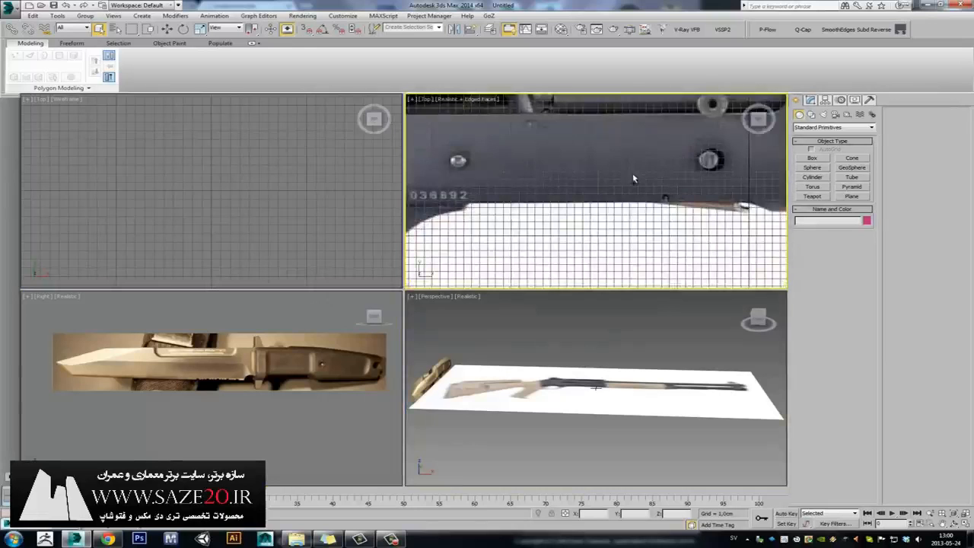
scroll(606, 176, "up", 2)
scroll(608, 178, "up", 8)
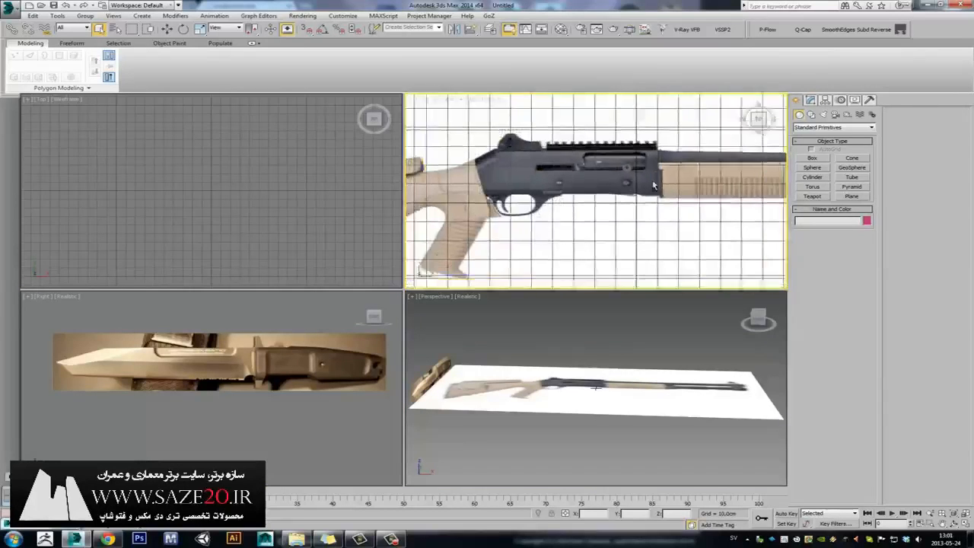
scroll(648, 182, "down", 6)
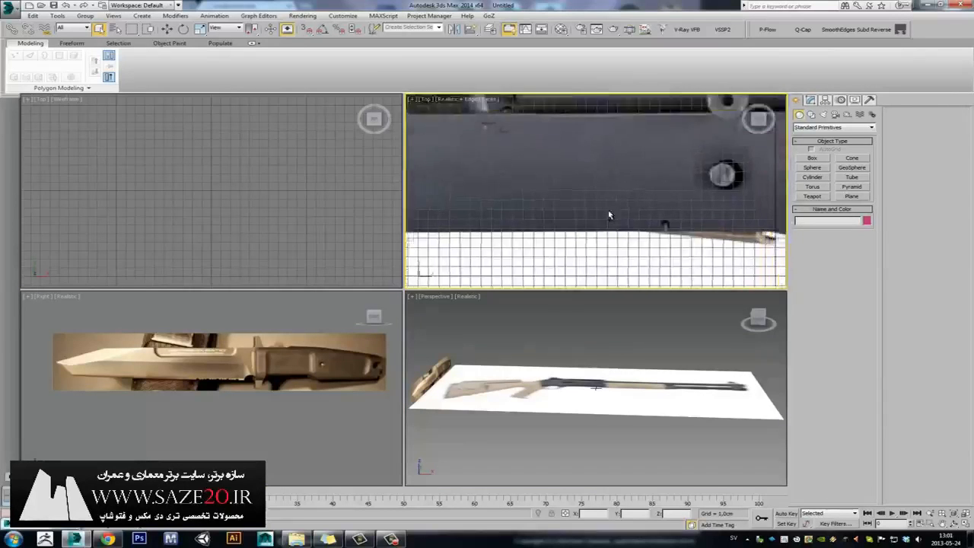
scroll(283, 340, "up", 5)
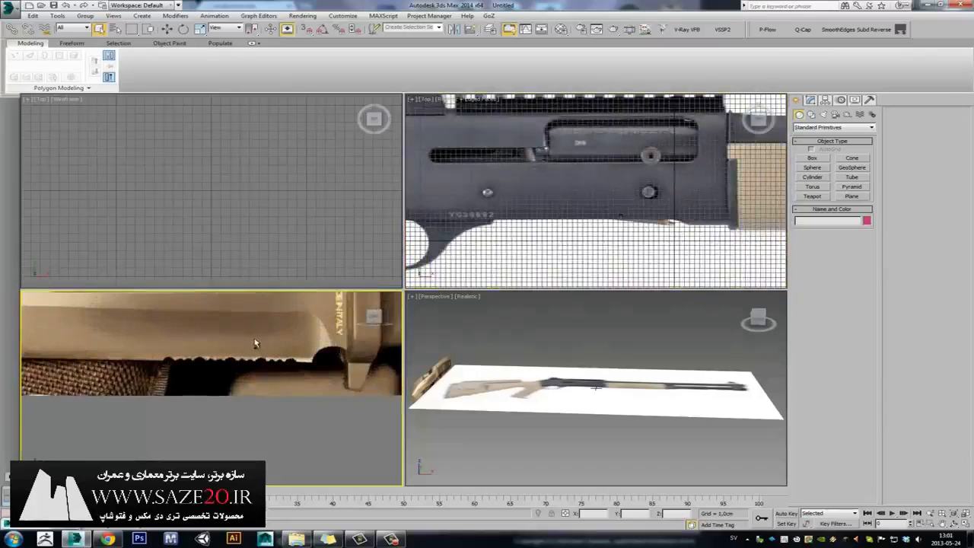
scroll(232, 363, "down", 4)
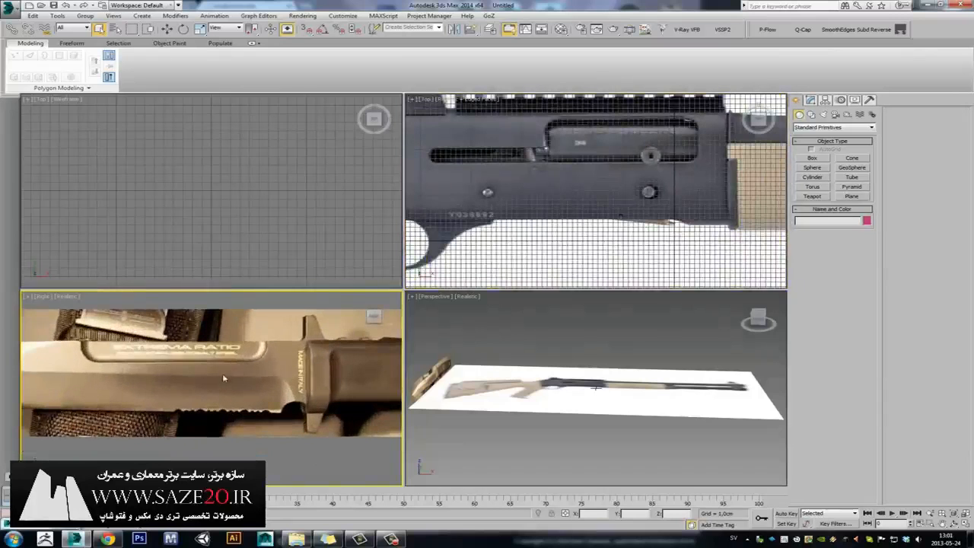
key("alt+w")
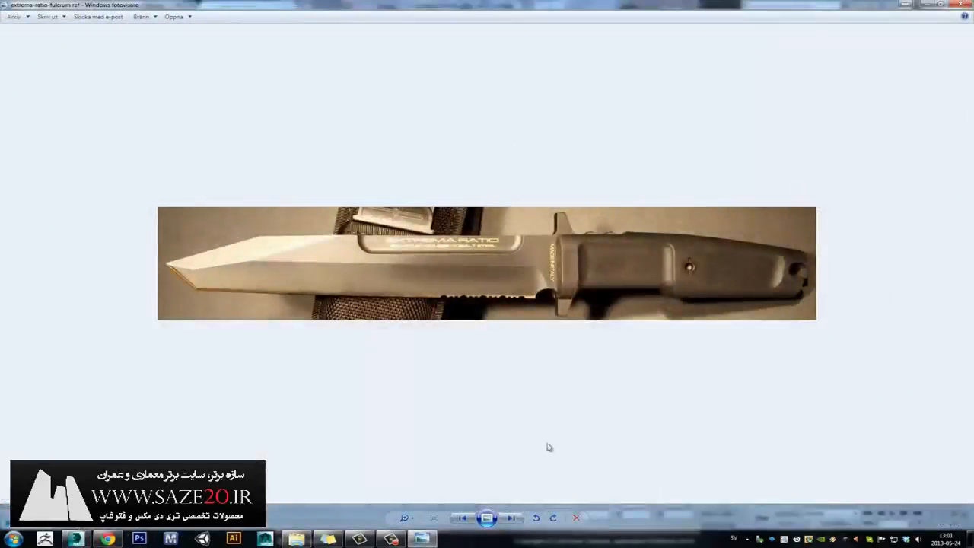
Enlarge the knife photo in Windows Photo Viewer, then switch back to 3ds Max.
left_click_drag(406, 518, 409, 505)
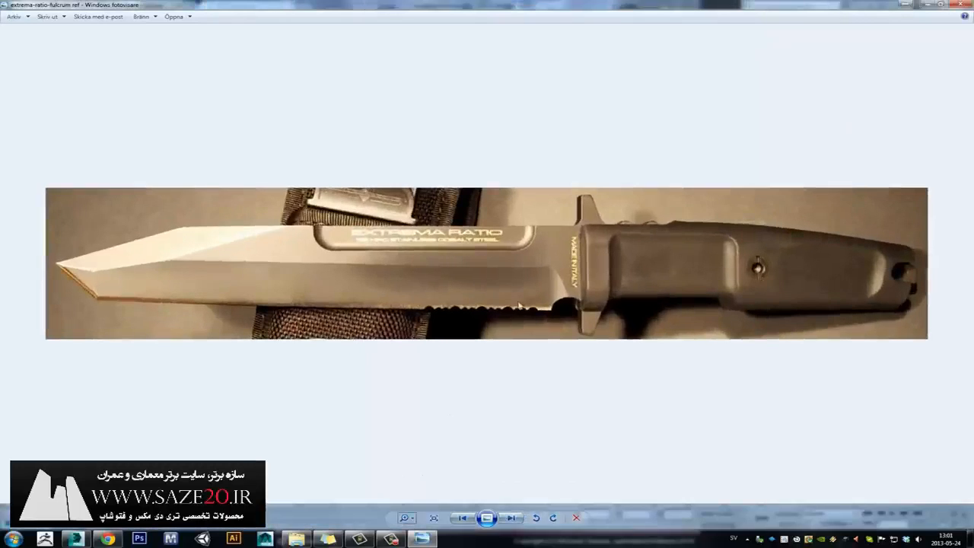
key("alt+Tab")
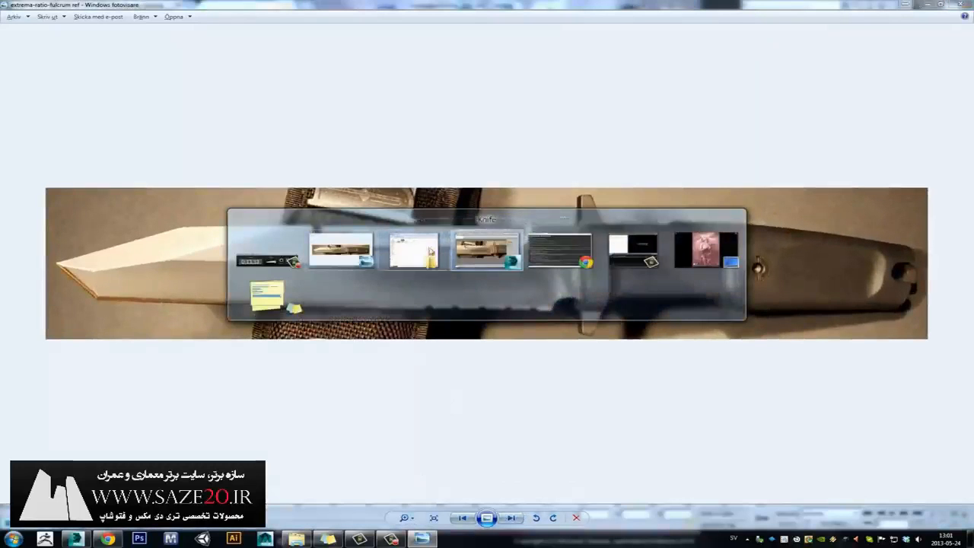
key("alt+Tab")
key("alt+Tab")
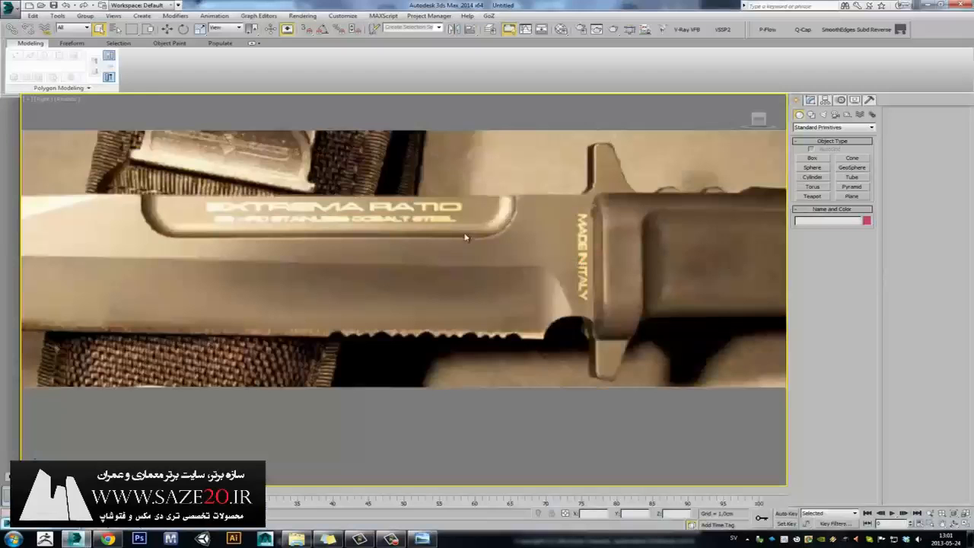
key("alt+Tab")
key("alt+Tab")
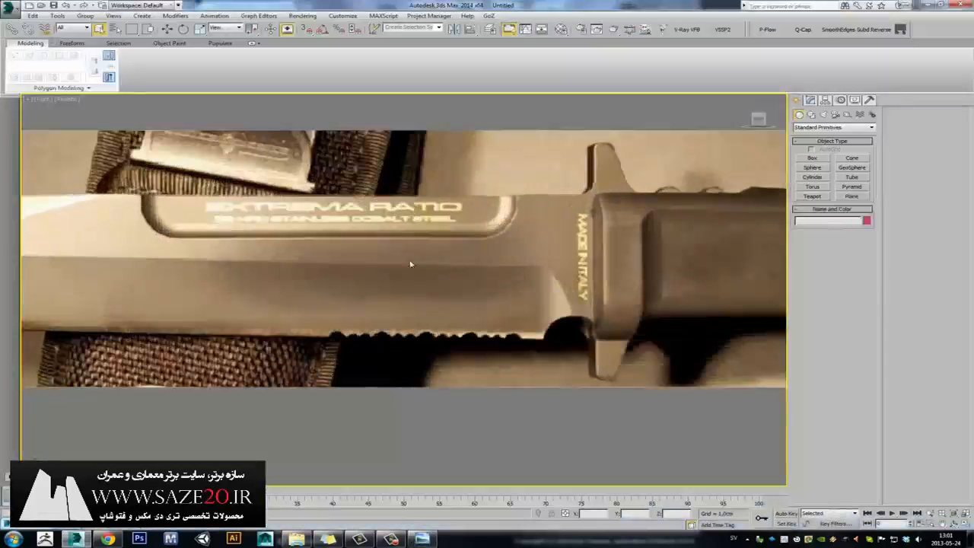
In Asset Tracking, enable the bitmap proxy system for both reference image maps.
scroll(397, 252, "down", 5)
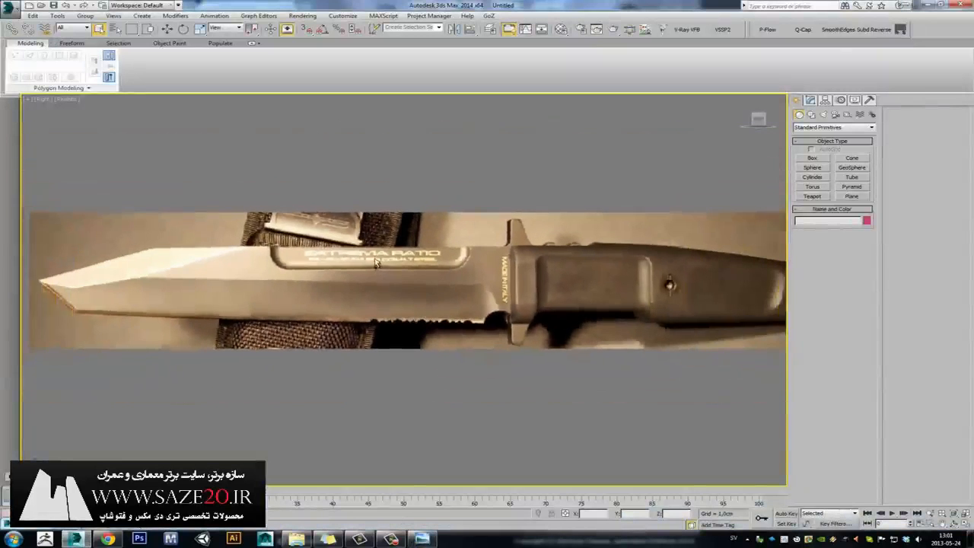
left_click(10, 9)
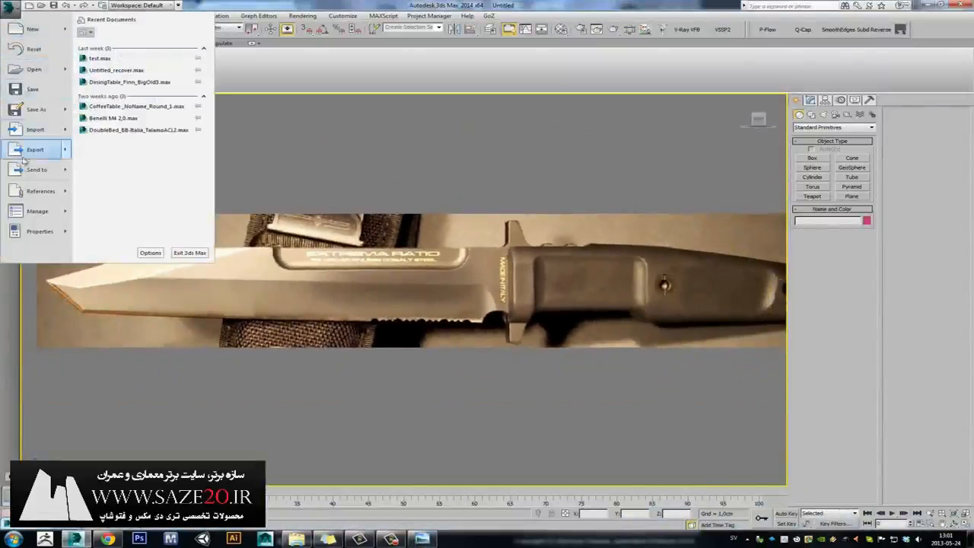
mouse_move(67, 216)
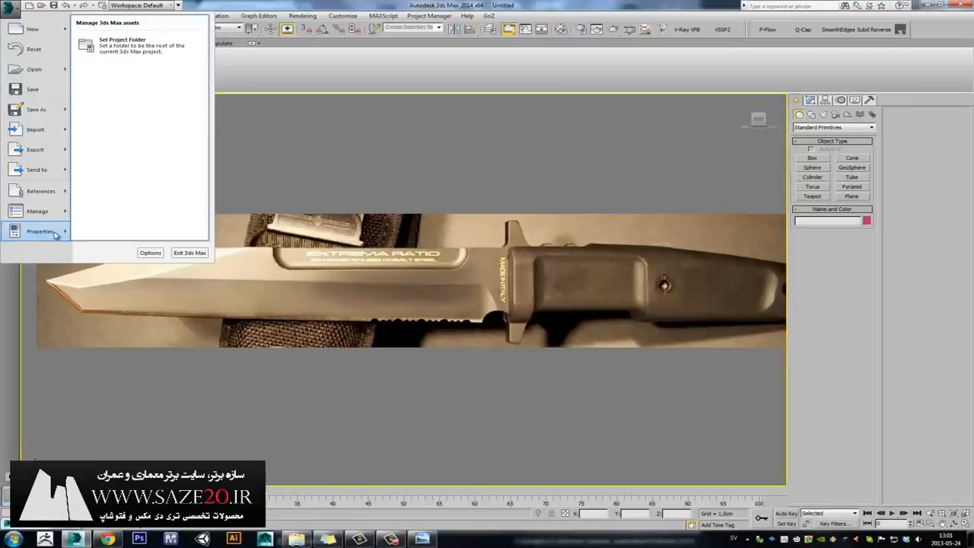
mouse_move(48, 200)
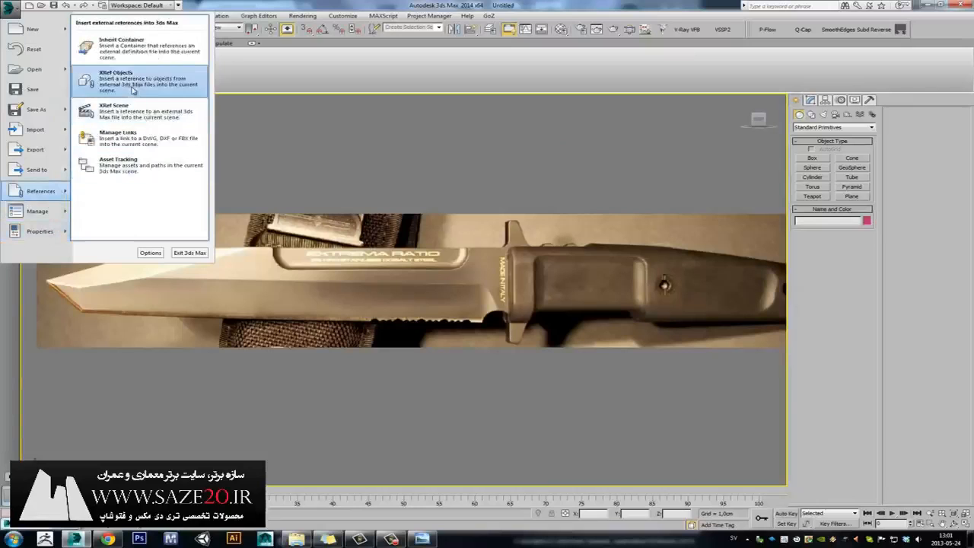
left_click(129, 167)
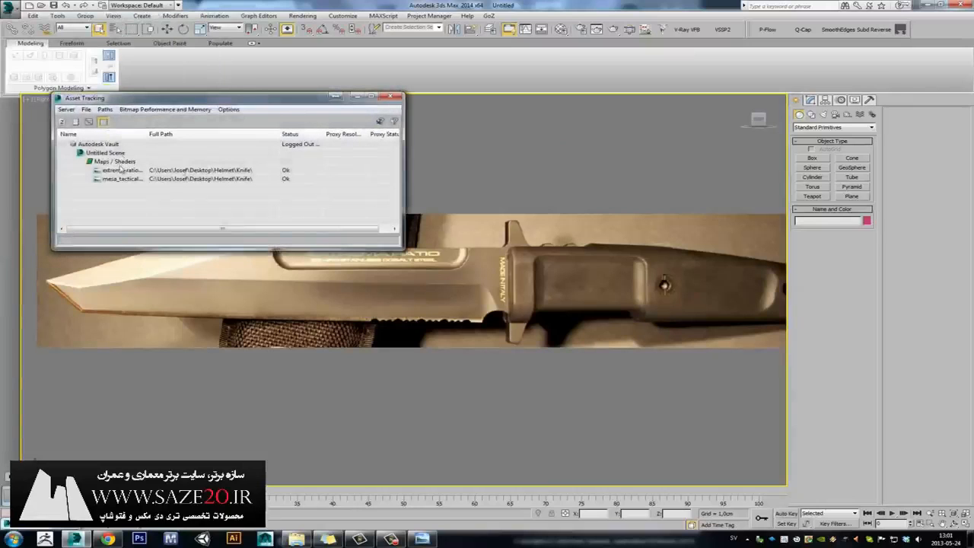
left_click(126, 171)
left_click(138, 178, "shift")
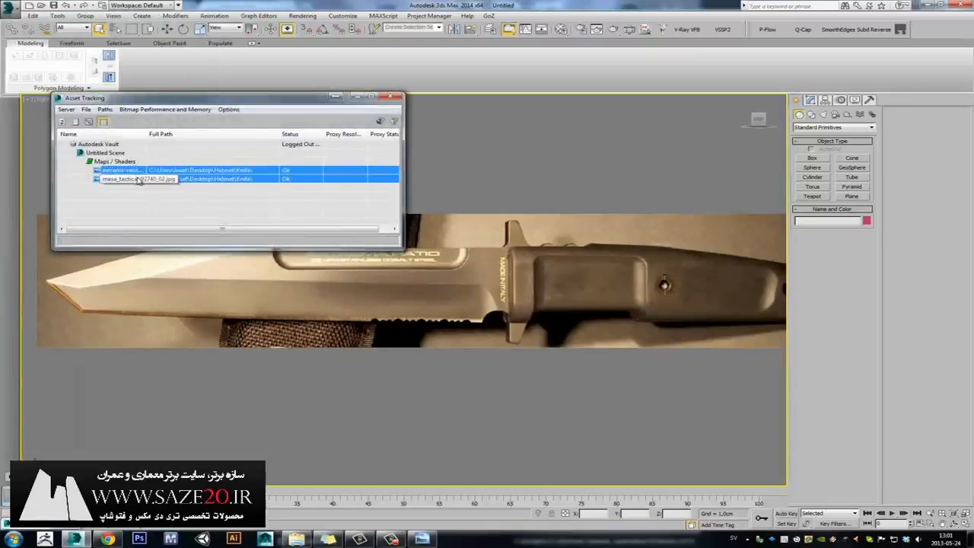
right_click(136, 179)
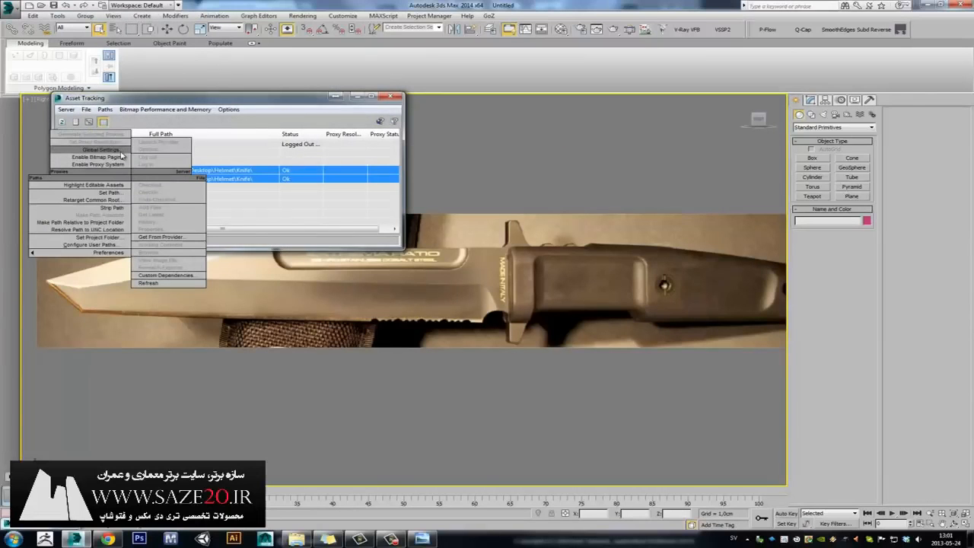
left_click(117, 167)
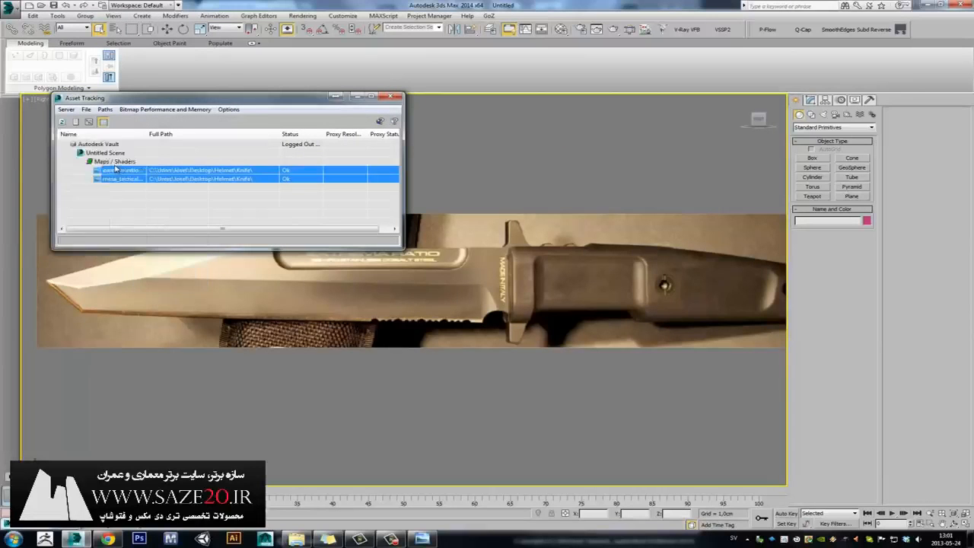
Set the global proxy downscale to Full, generate proxies now, and close Asset Tracking.
left_click(126, 180, "shift")
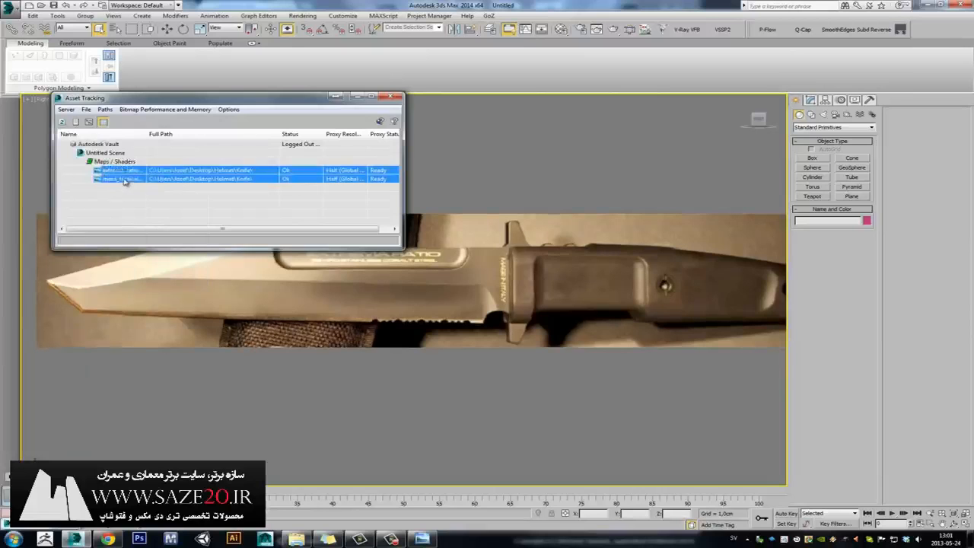
right_click(122, 176)
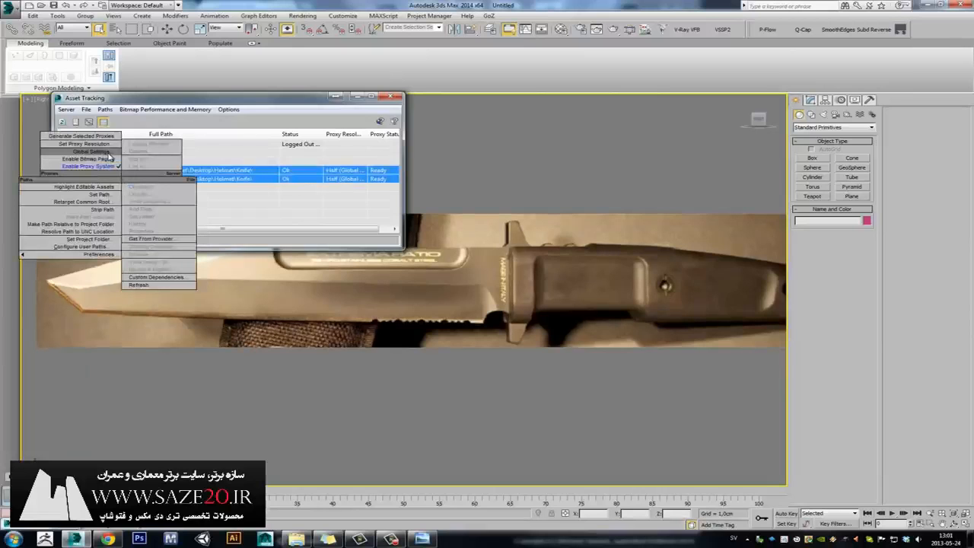
left_click(112, 154)
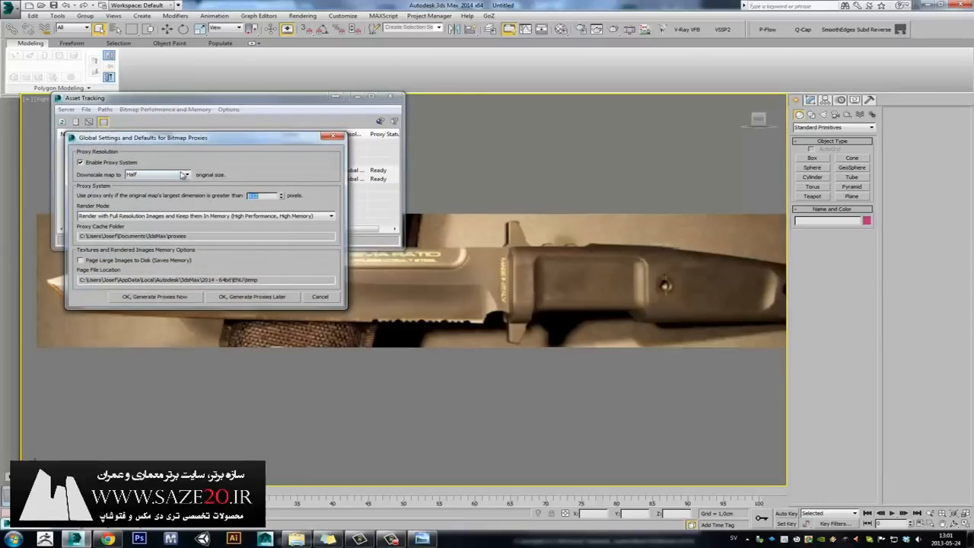
left_click(181, 176)
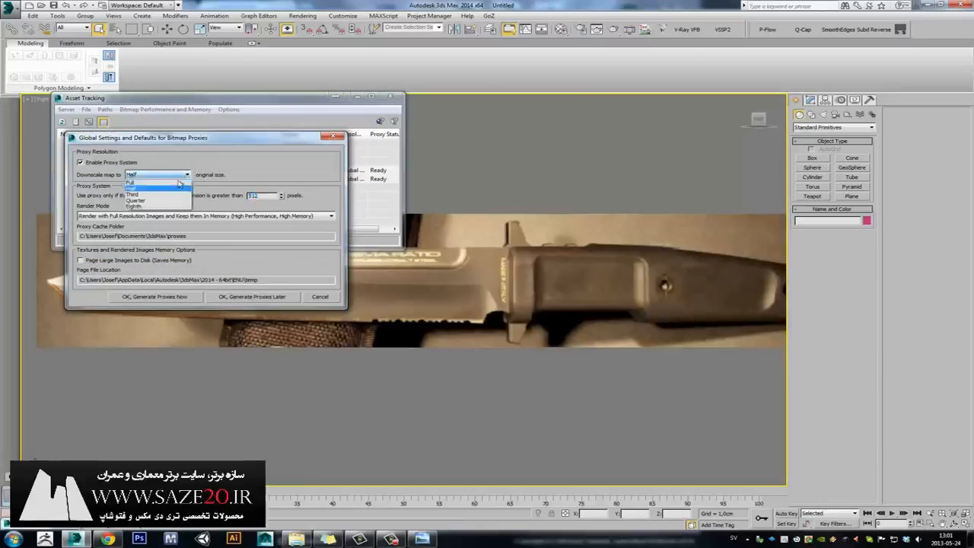
left_click(163, 183)
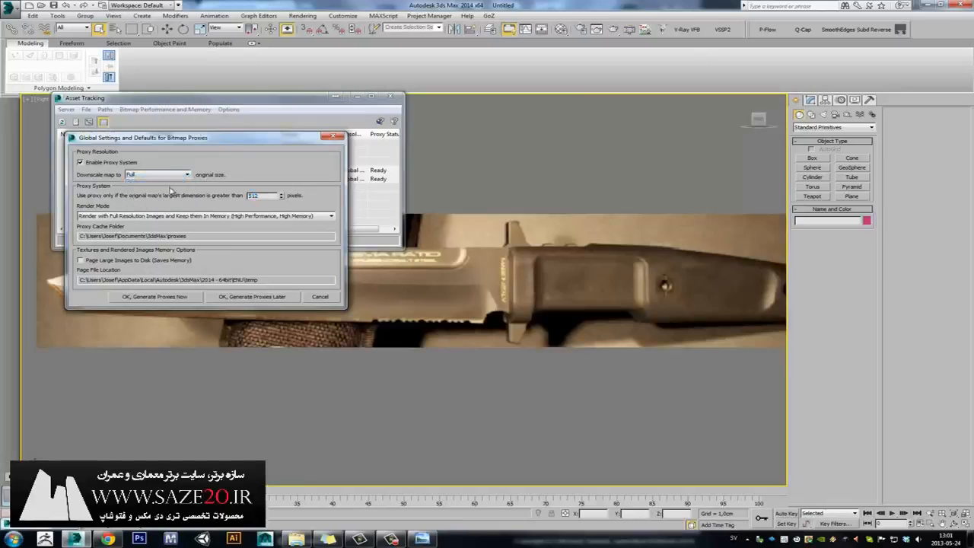
left_click(156, 297)
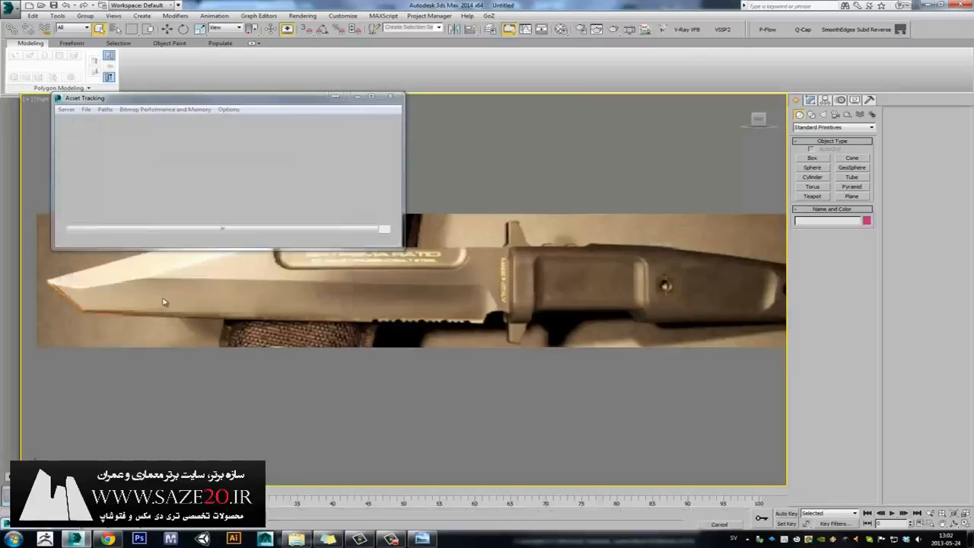
left_click(389, 95)
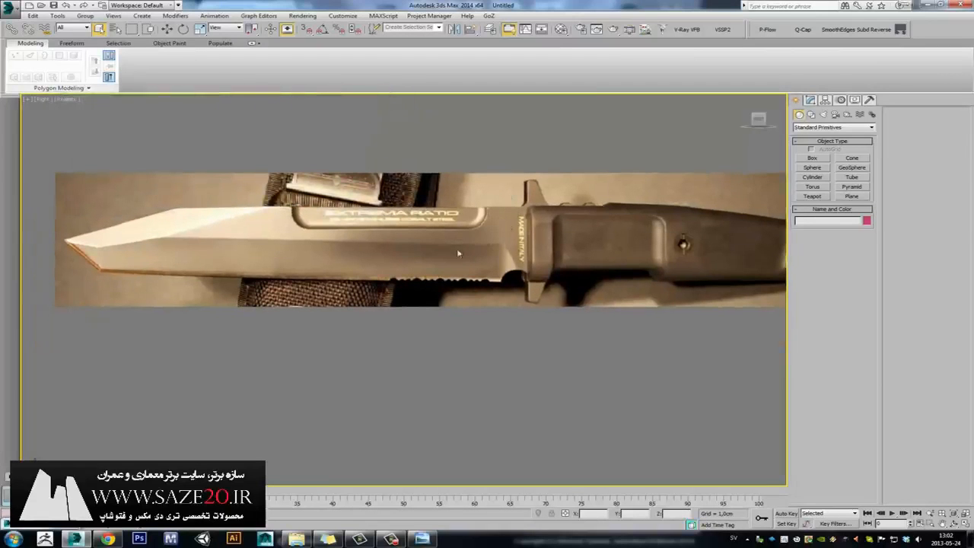
key("alt+w")
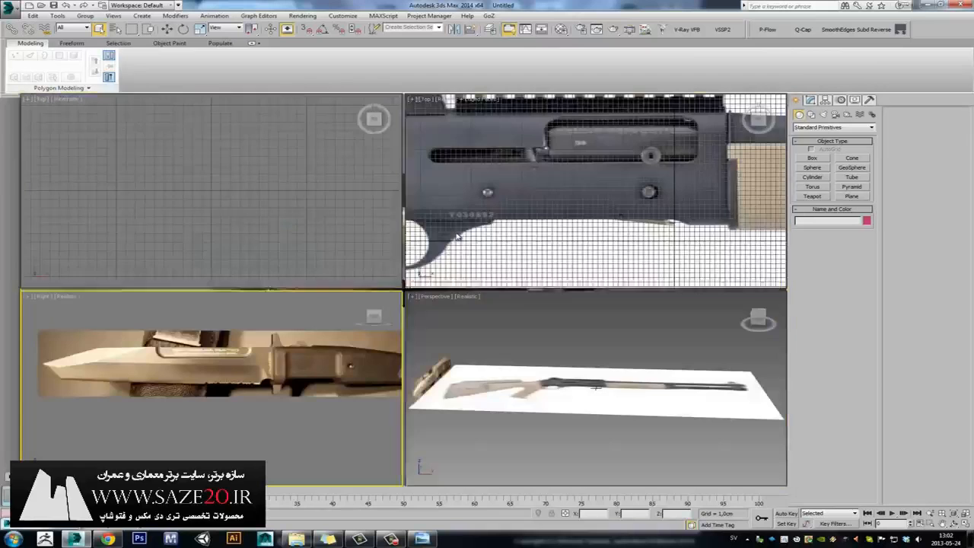
right_click(599, 185)
right_click(564, 181)
left_click(564, 181)
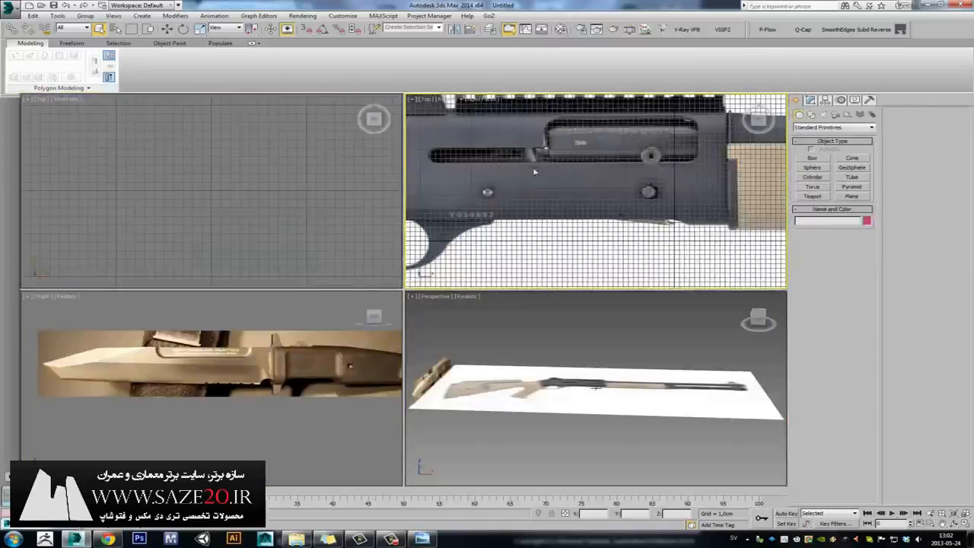
scroll(602, 184, "down", 5)
key("alt+w")
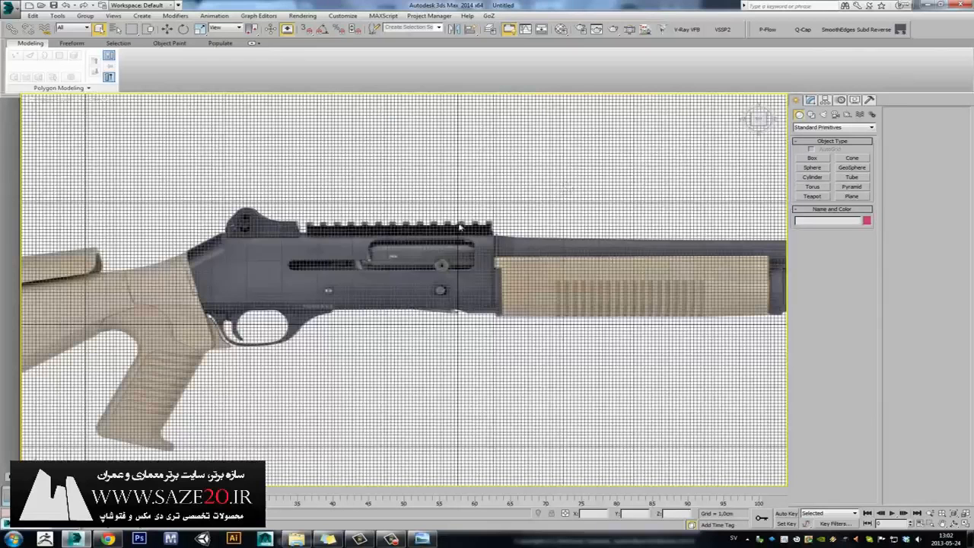
scroll(503, 204, "up", 1)
scroll(517, 205, "up", 5)
scroll(495, 221, "down", 4)
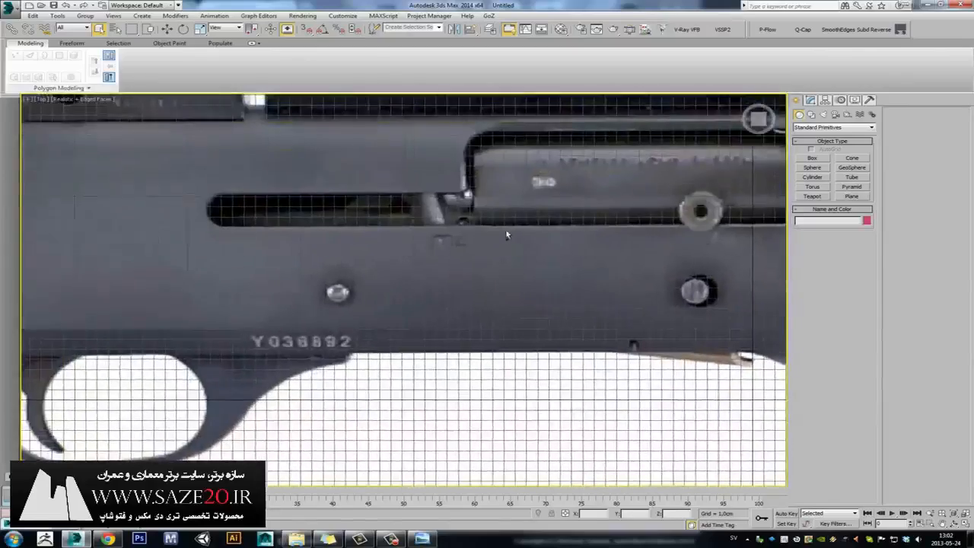
scroll(479, 230, "down", 1)
scroll(487, 228, "up", 2)
key("alt+w")
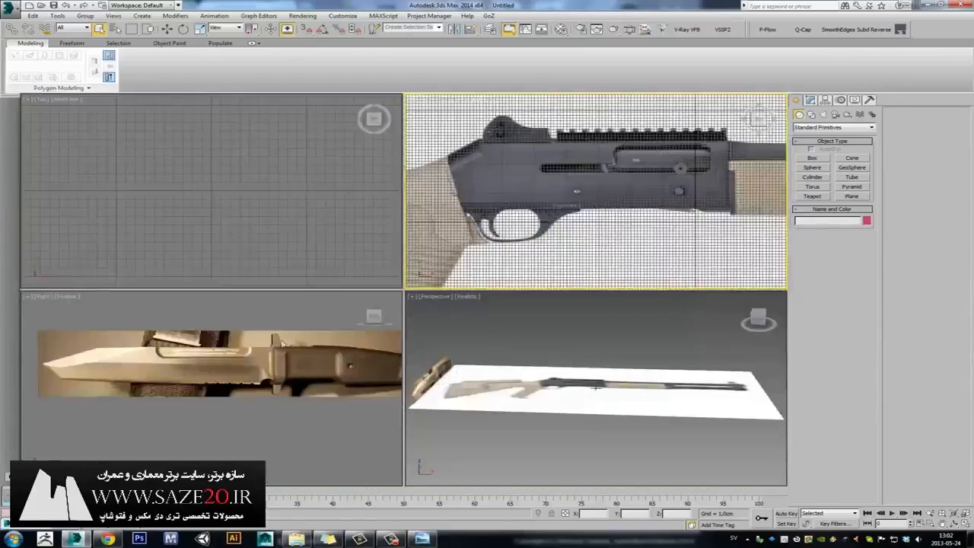
left_click(303, 327)
key("alt+w")
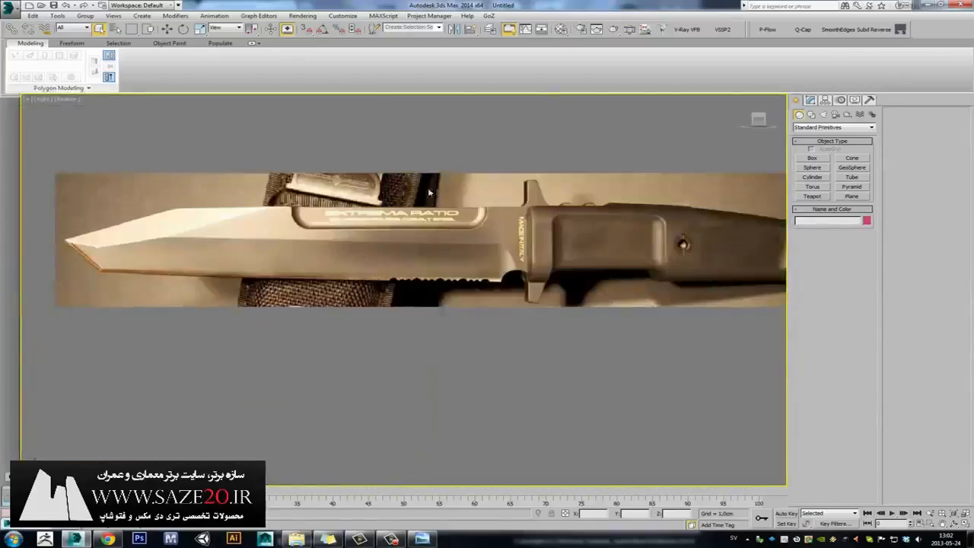
scroll(506, 206, "up", 4)
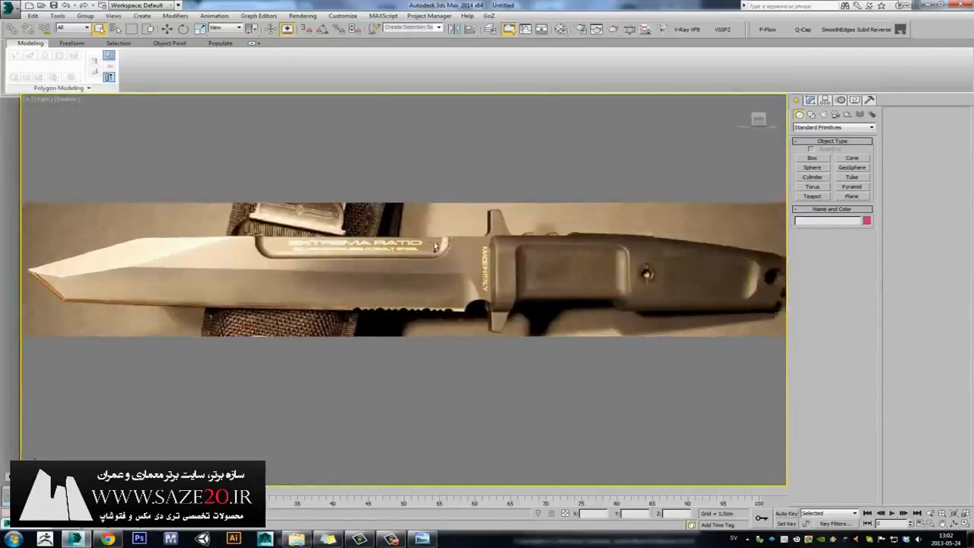
scroll(478, 238, "down", 1)
scroll(479, 238, "down", 5)
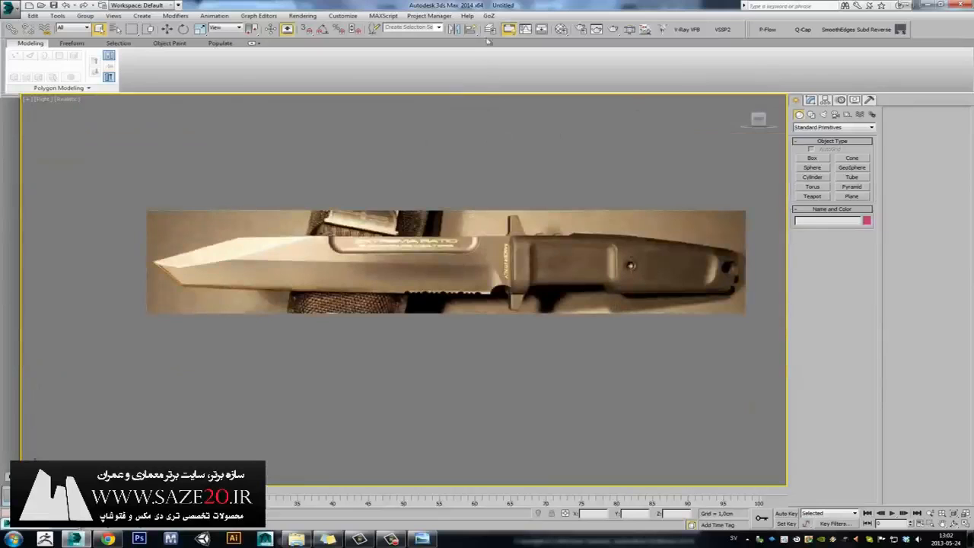
In the Layer Manager, expand the imagePlaneMaker layer and select the knife image plane.
left_click(490, 29)
left_click_drag(444, 213, 472, 117)
left_click(426, 159)
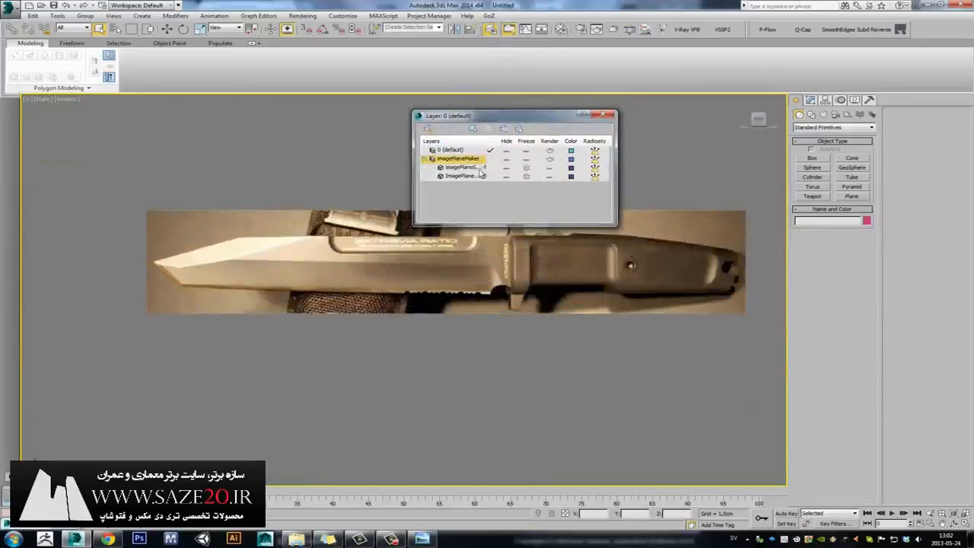
middle_click_drag(308, 239, 295, 257)
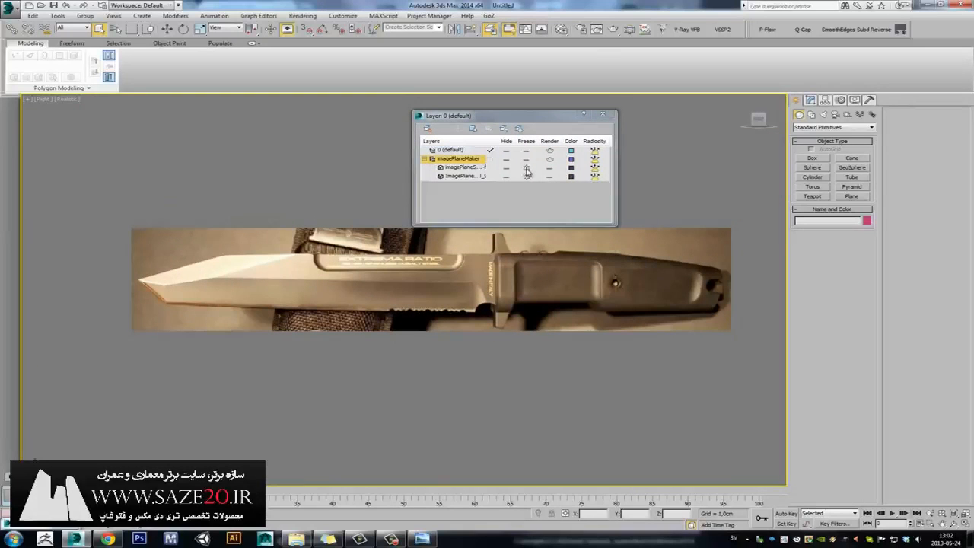
left_click(504, 177)
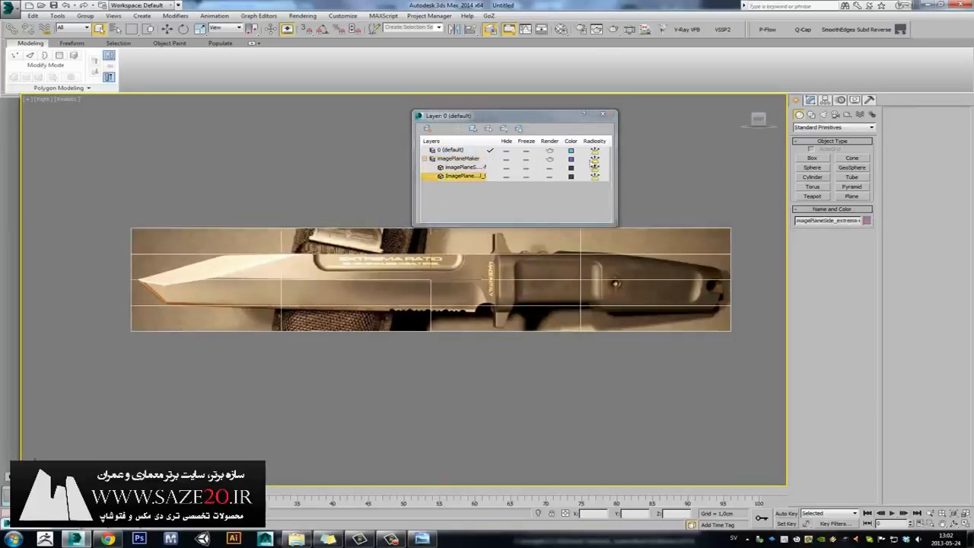
Keep the knife plane visible, freeze both ImagePlane rows, and close the Layer Manager.
left_click(855, 100)
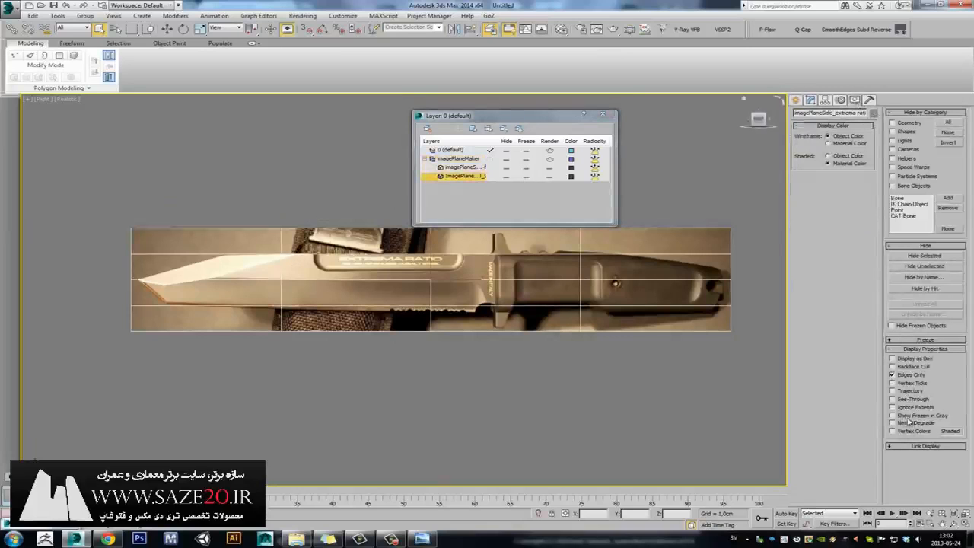
left_click(506, 168)
left_click(506, 169)
left_click(525, 169)
left_click(525, 177)
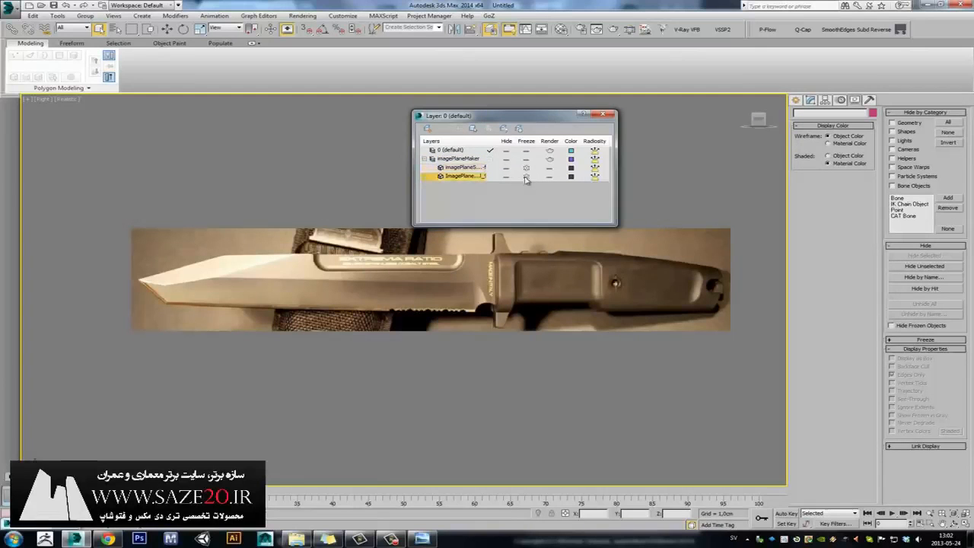
left_click(247, 235)
left_click(602, 114)
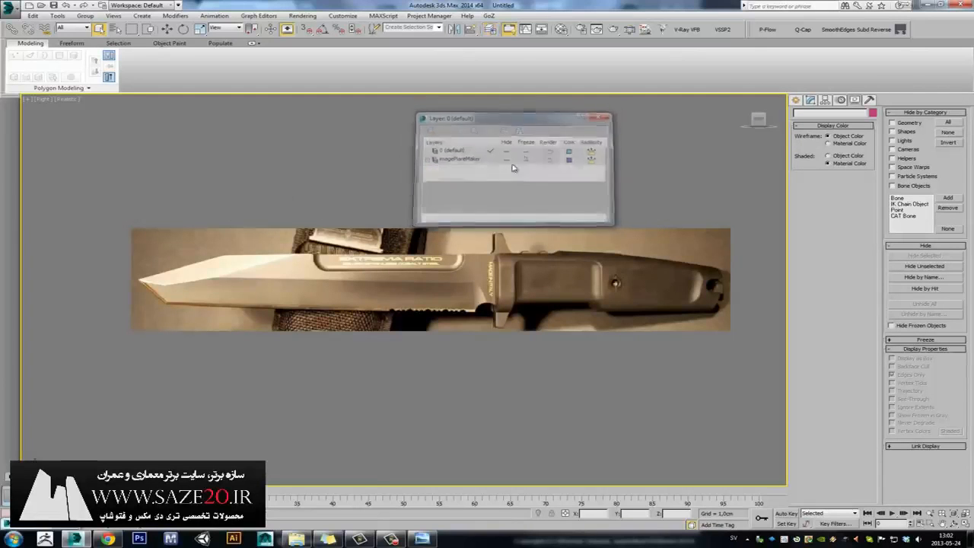
middle_click_drag(452, 190, 359, 188)
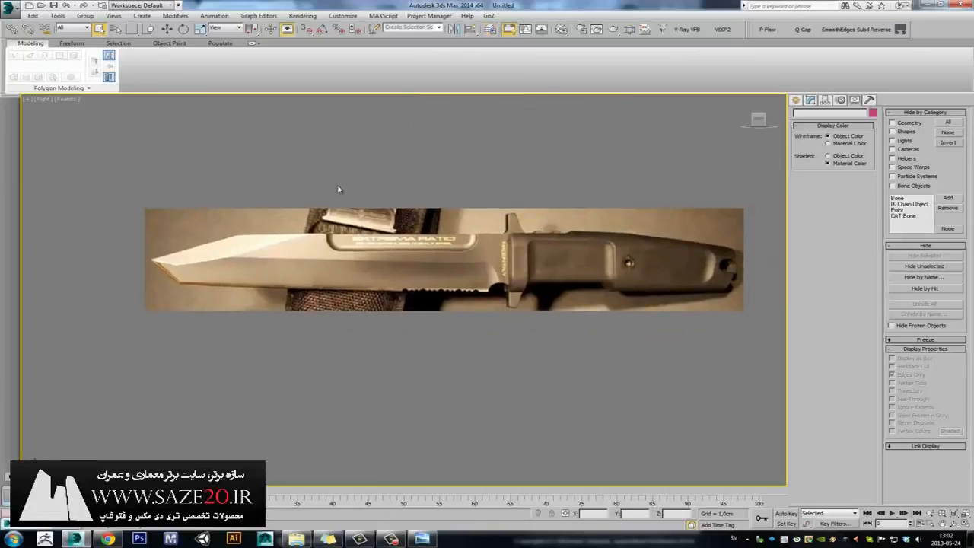
Toggle the knife plane between wireframe and shaded, ending on textured shaded display.
key("F3")
key("F3")
key("F3")
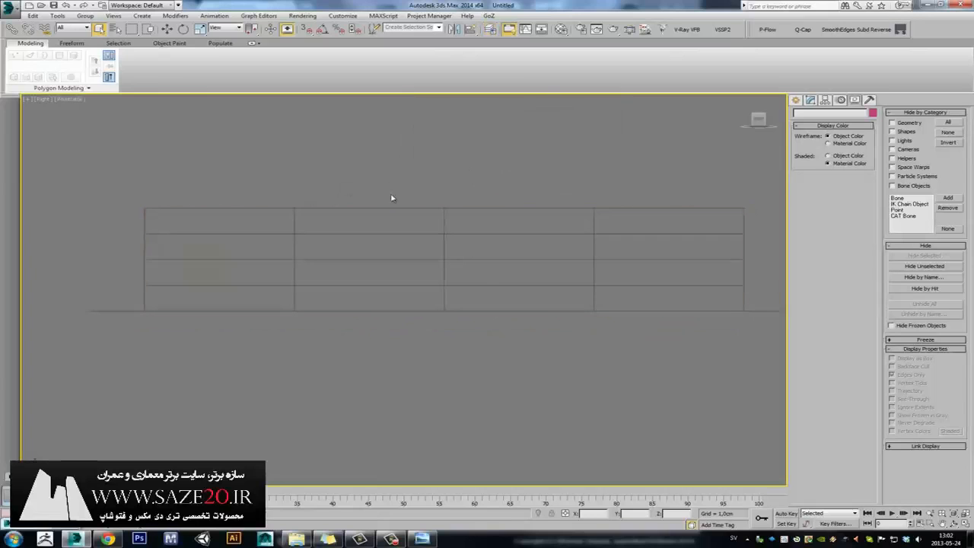
key("F3")
key("F3")
key("F3")
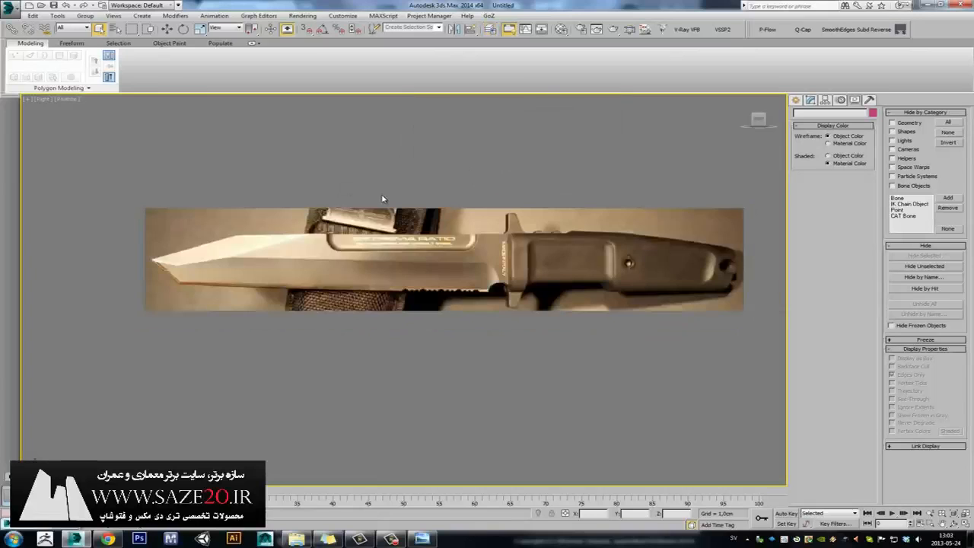
key("F3")
key("F3")
key("F3")
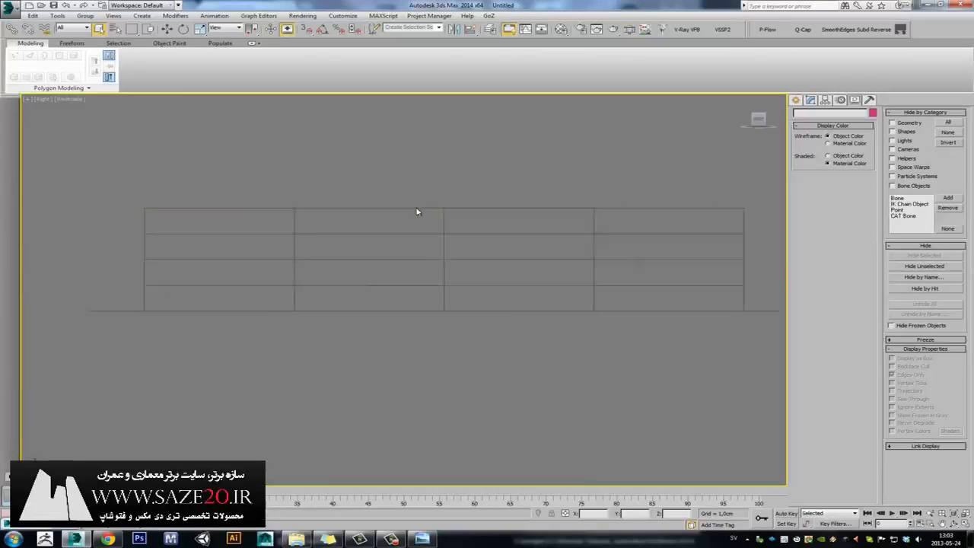
key("F3")
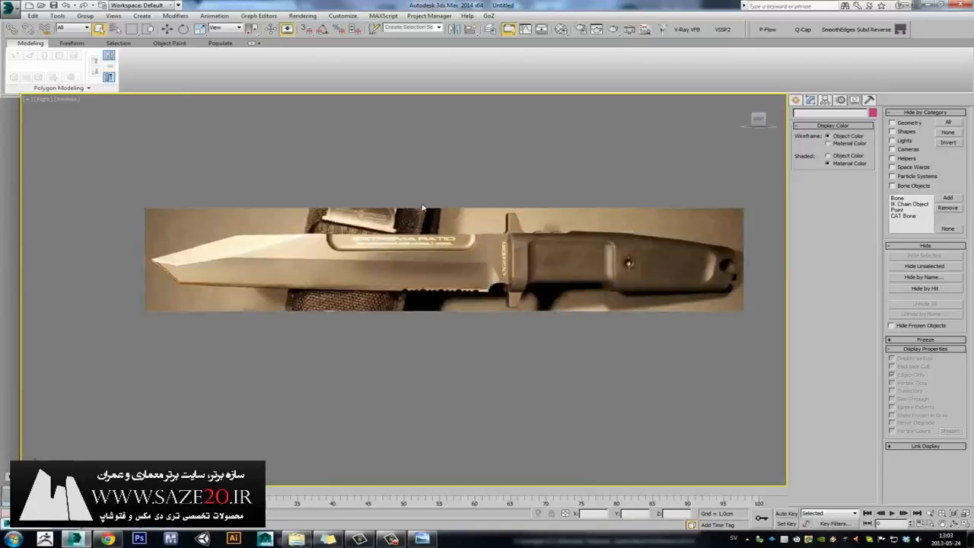
Restore the four-view layout, recentre the knife side view, and open the Viewport Background menu.
key("alt+w")
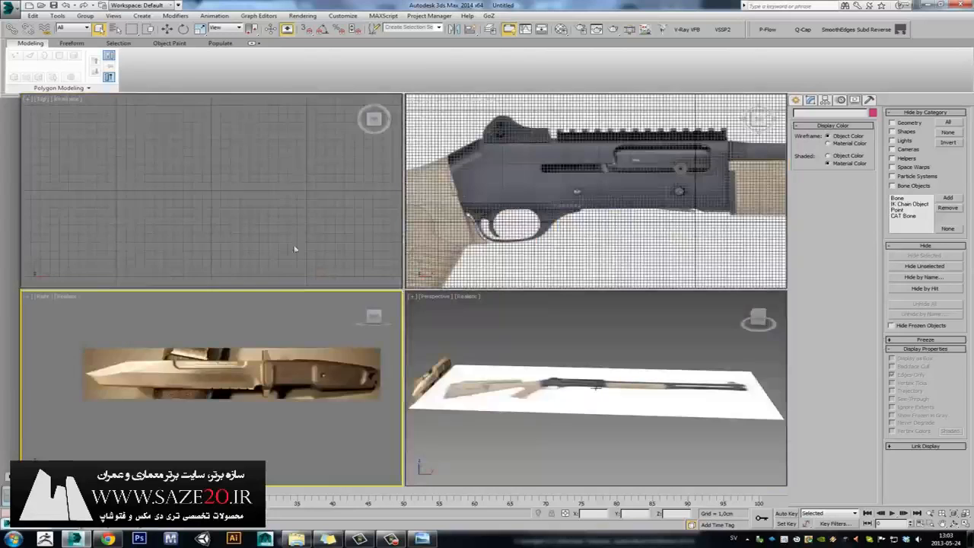
middle_click_drag(136, 329, 256, 326)
scroll(185, 340, "down", 4)
middle_click_drag(177, 341, 224, 335)
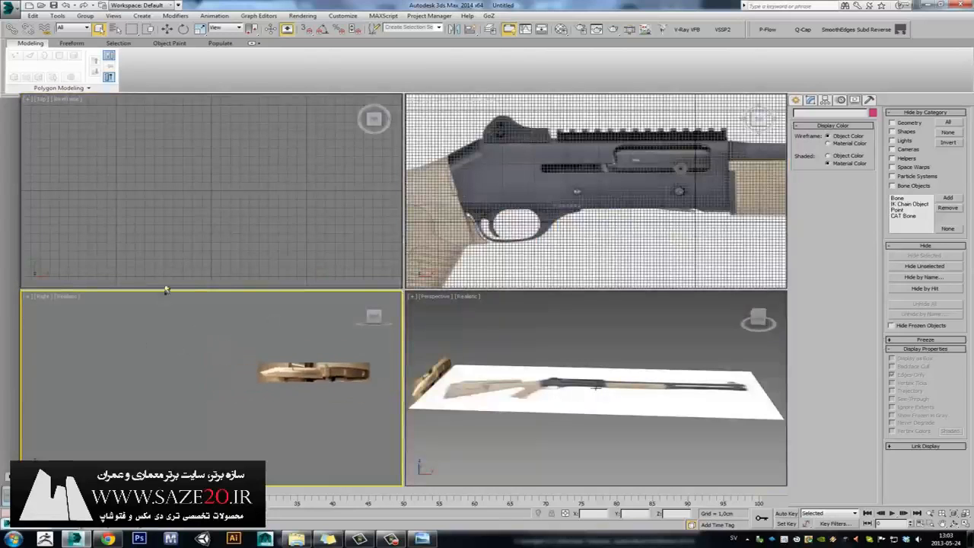
left_click(113, 16)
Choose Use Files in Configure Viewport Background, then cancel without applying changes.
mouse_move(183, 187)
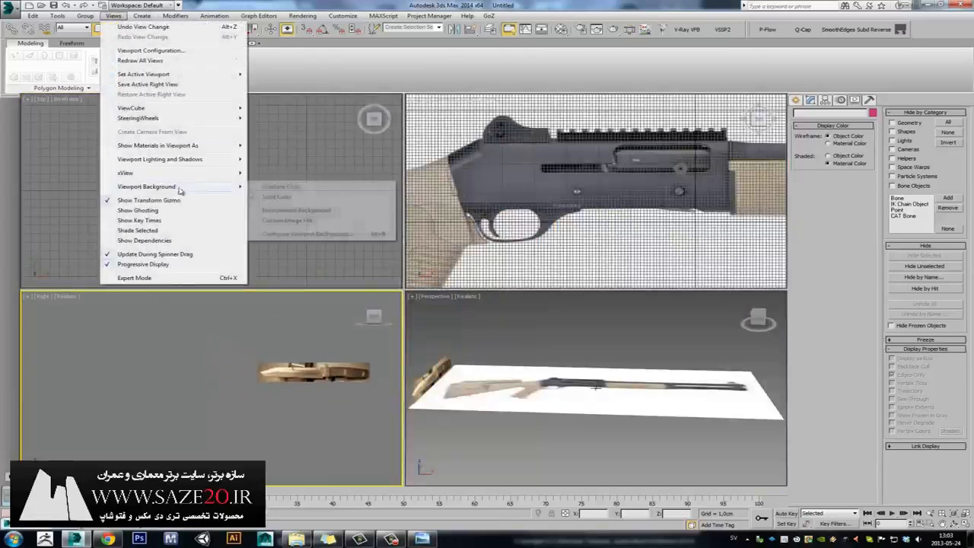
left_click(319, 235)
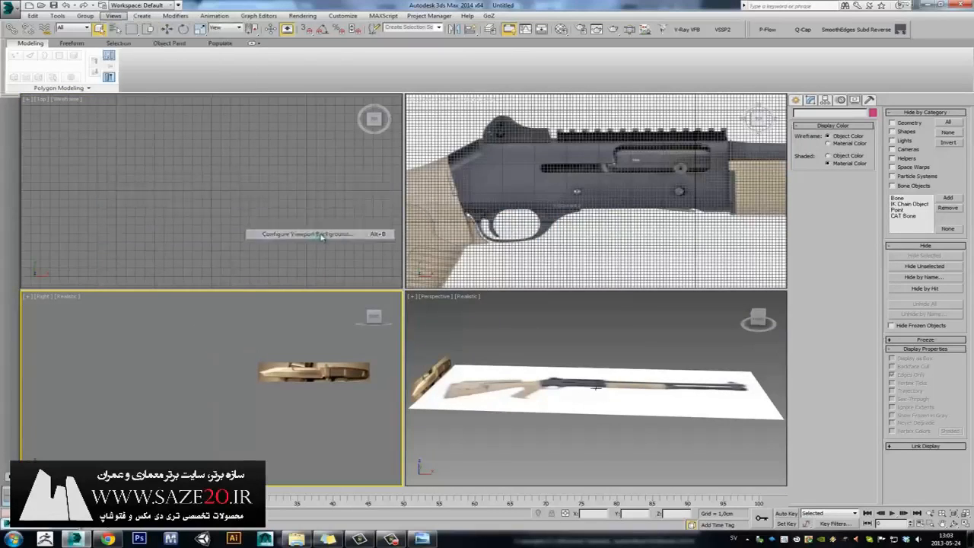
left_click(370, 240)
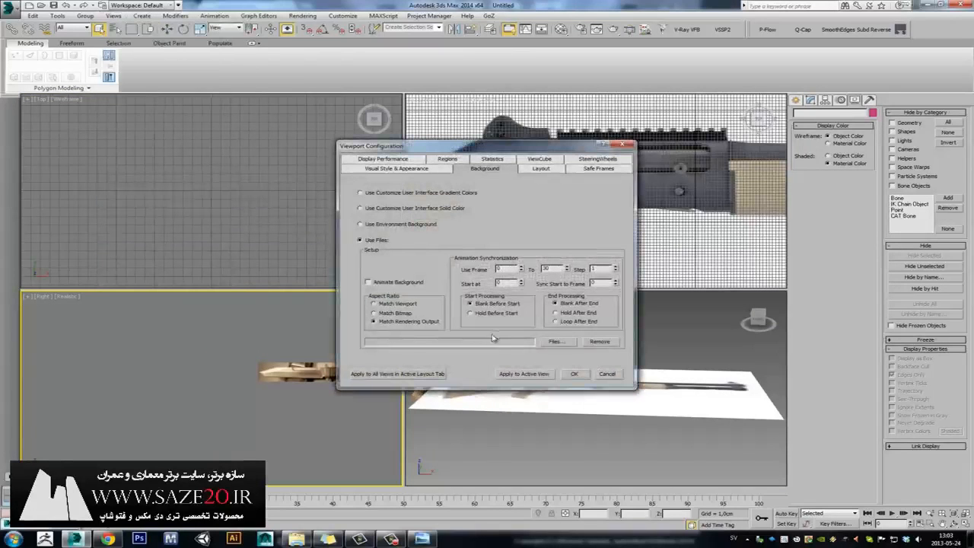
left_click(606, 374)
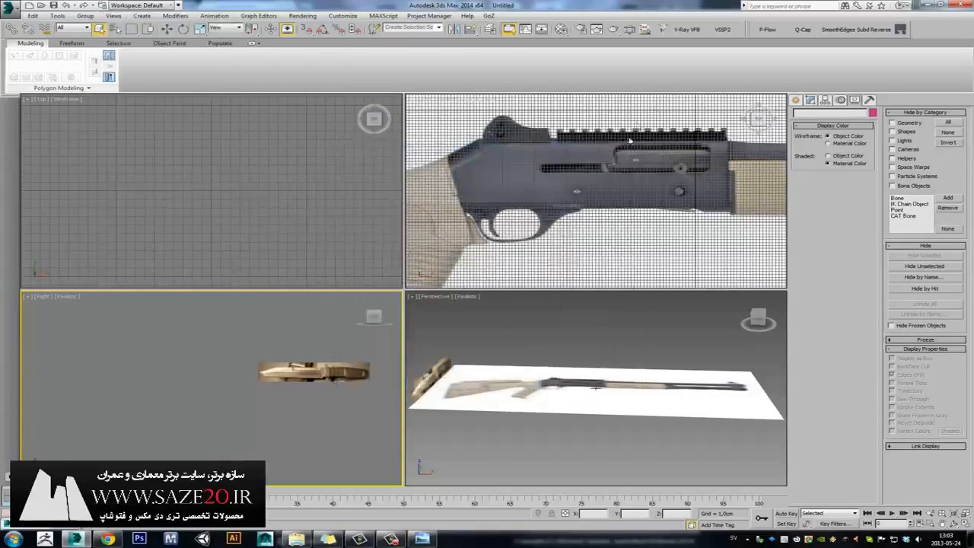
Frame the knife in the Right view and maximize it with Alt+W to fill the workspace.
middle_click_drag(303, 341, 231, 363)
scroll(279, 349, "up", 4)
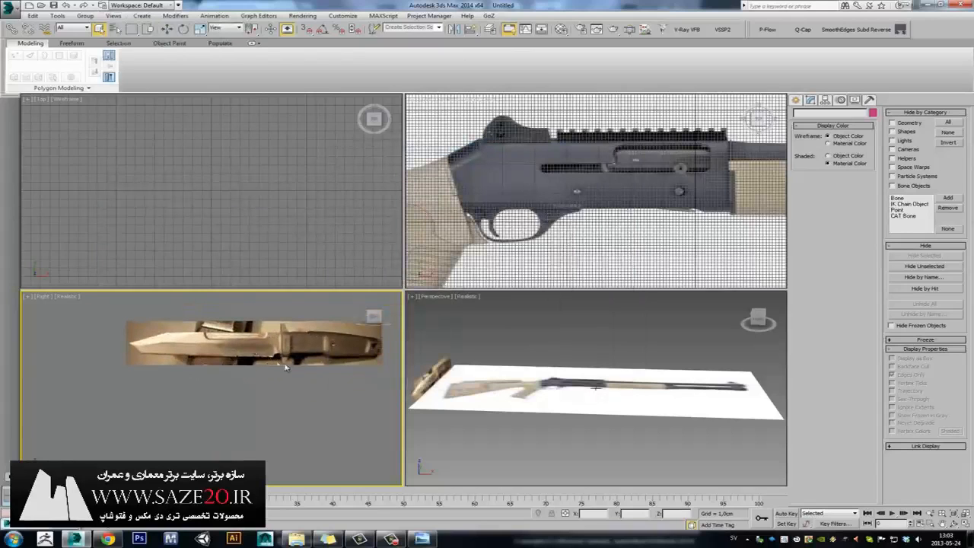
scroll(279, 347, "up", 1)
middle_click_drag(245, 332, 228, 351)
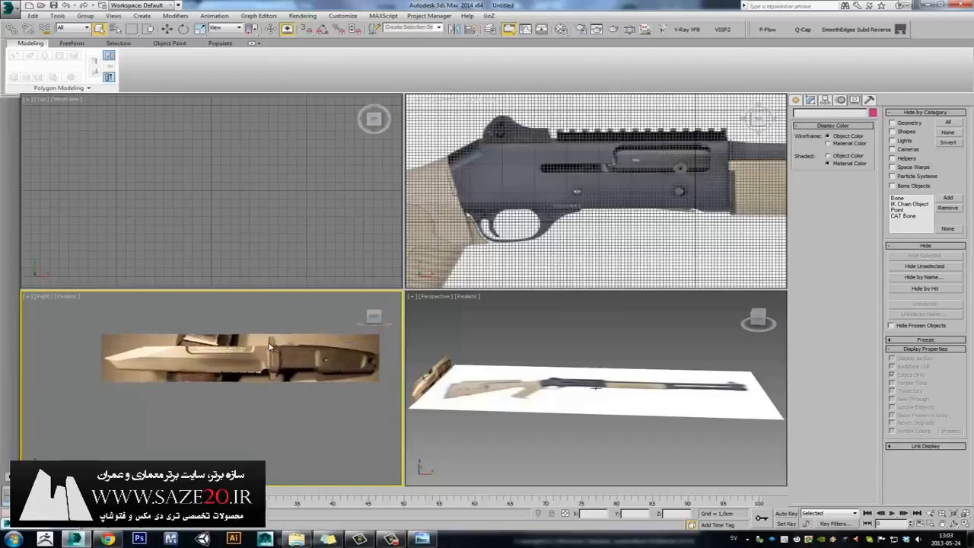
middle_click_drag(274, 354, 254, 353)
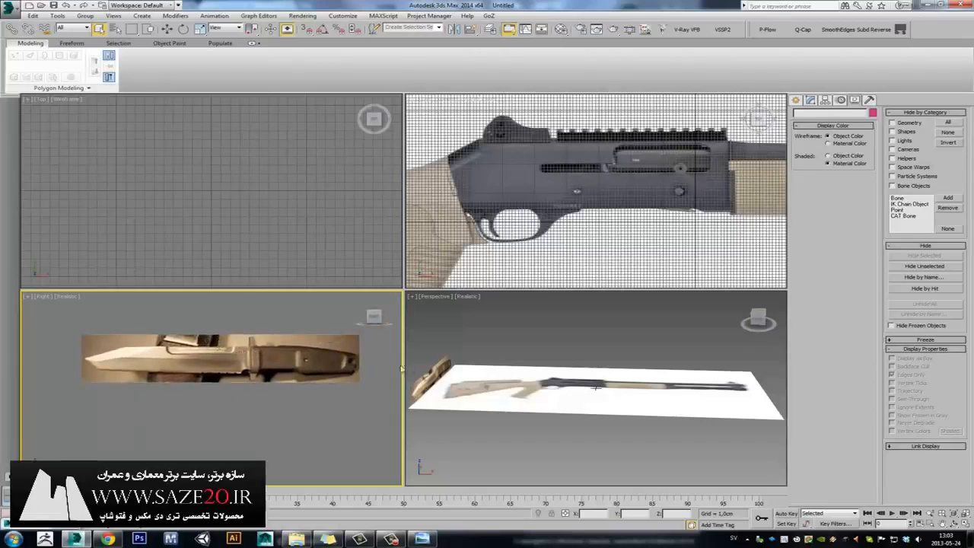
left_click(489, 355)
left_click(289, 360)
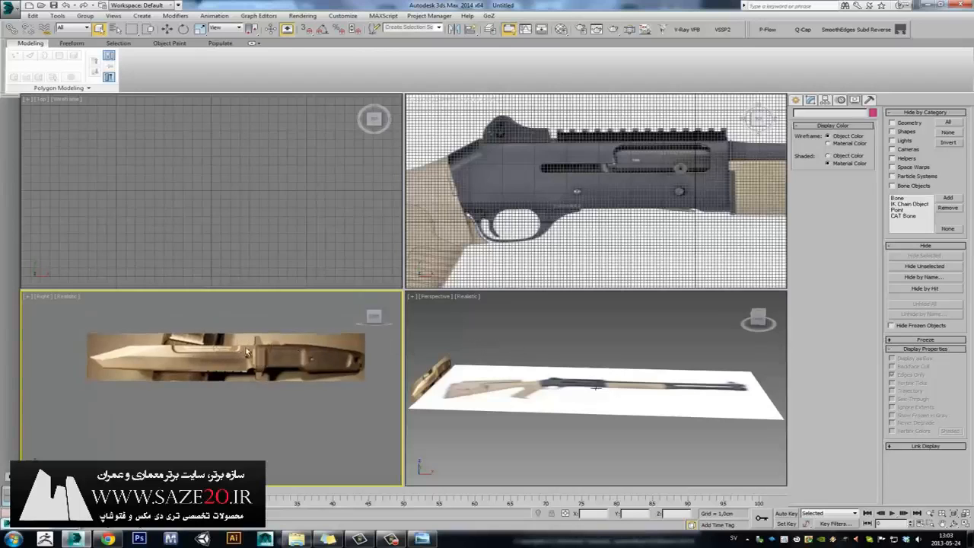
key("alt+w")
middle_click_drag(477, 229, 400, 265)
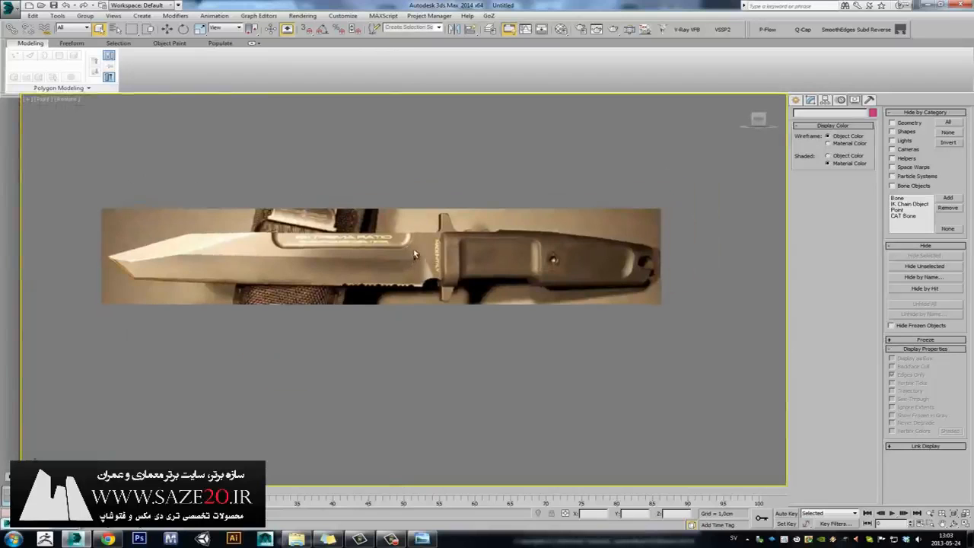
scroll(414, 254, "up", 2)
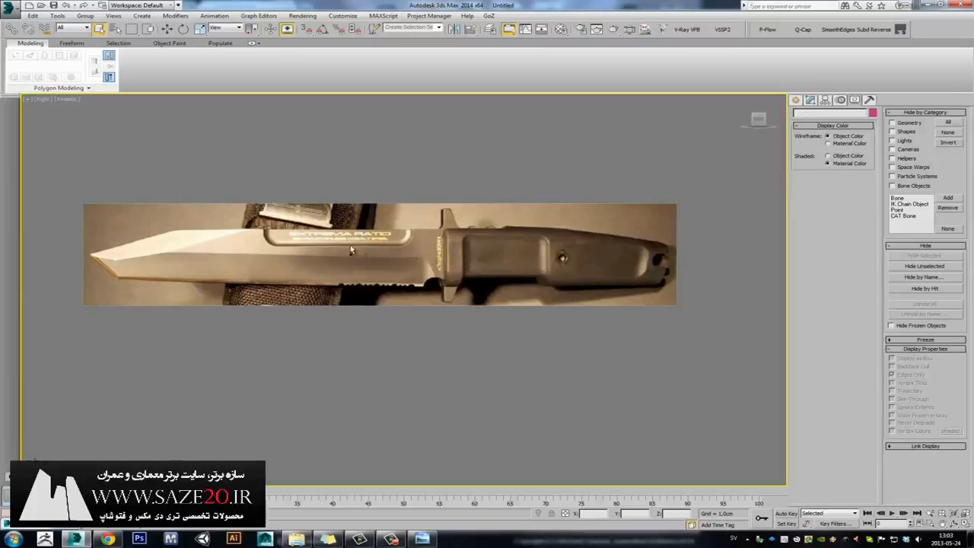
middle_click_drag(351, 249, 369, 243)
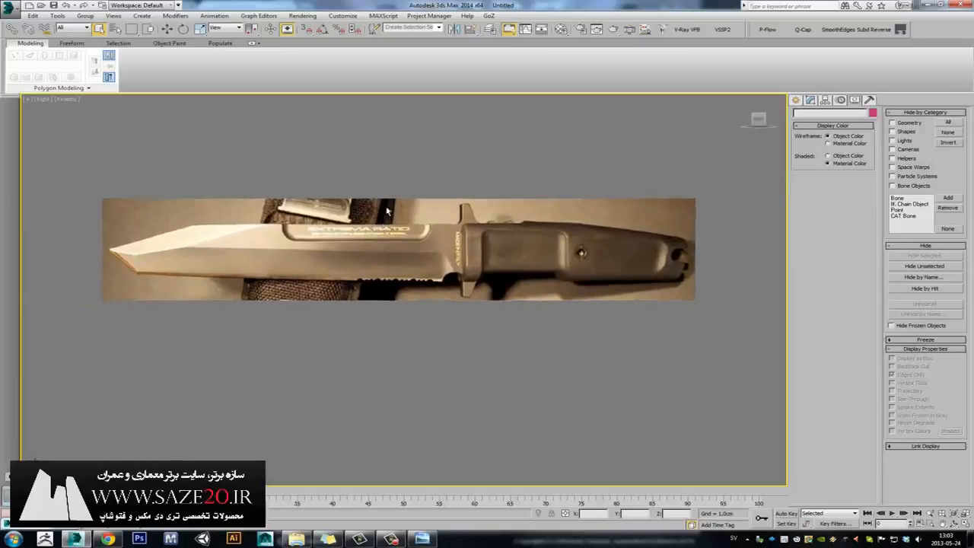